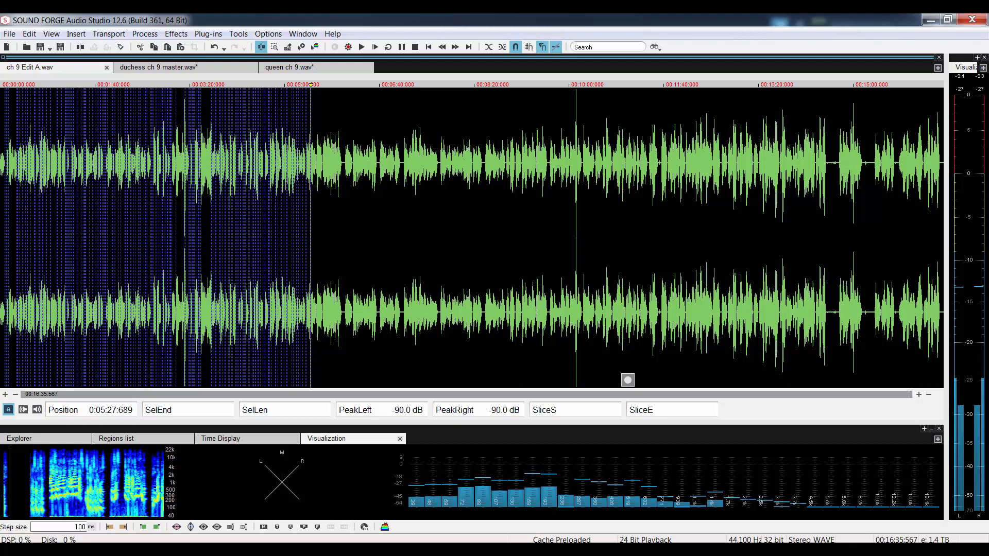
# Step: Examine the ch 9 Edit A.wav waveform around the last marker, both close up and across the whole file
pyautogui.press('Up')
pyautogui.press('Up')
pyautogui.press('Up')
pyautogui.press('Up')
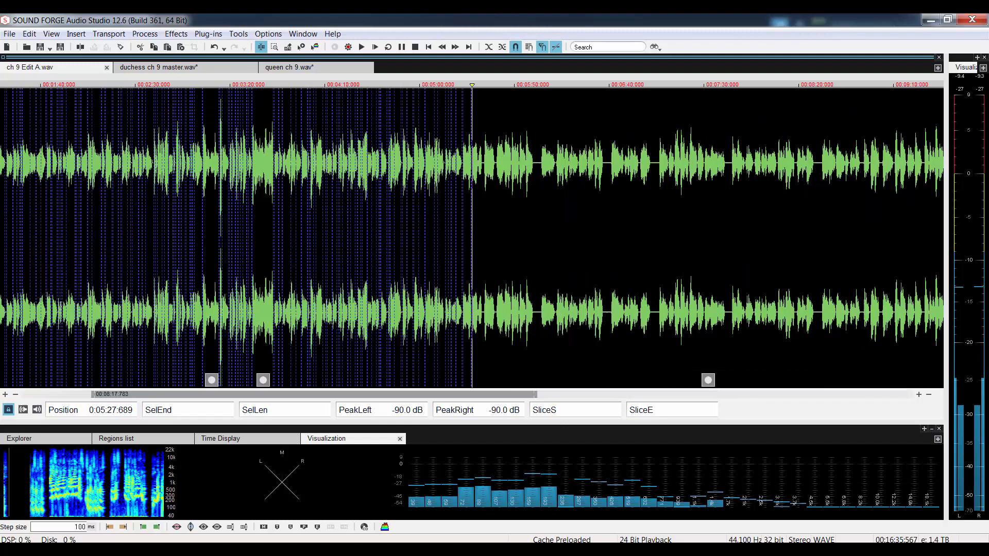
pyautogui.press('Down')
pyautogui.press('Down')
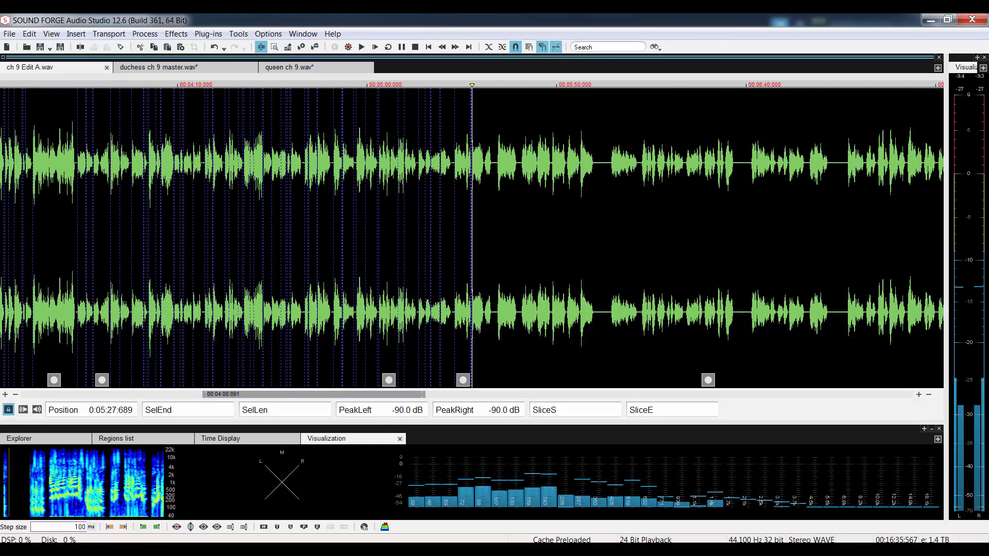
pyautogui.press('Down')
pyautogui.press('Down')
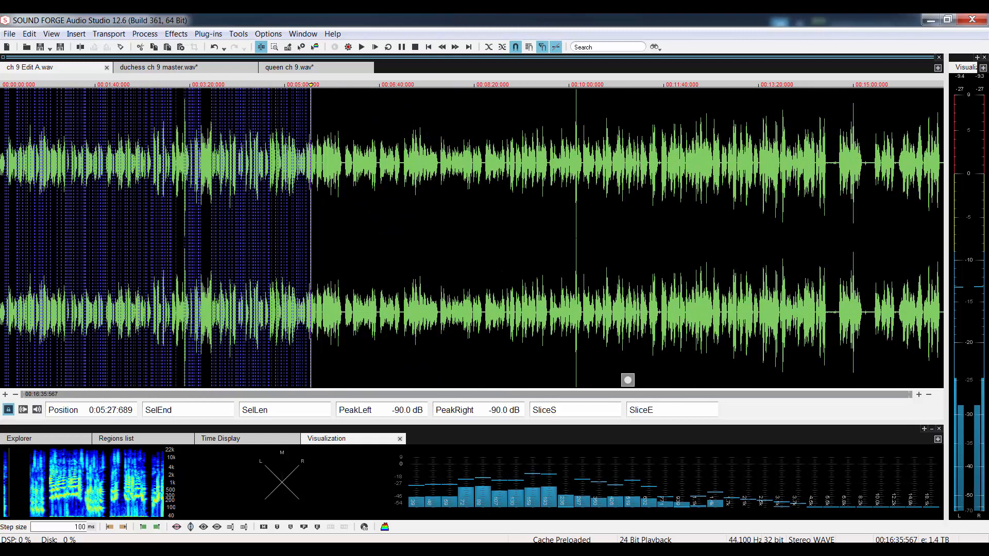
pyautogui.press('Up')
pyautogui.press('Up')
pyautogui.press('Up')
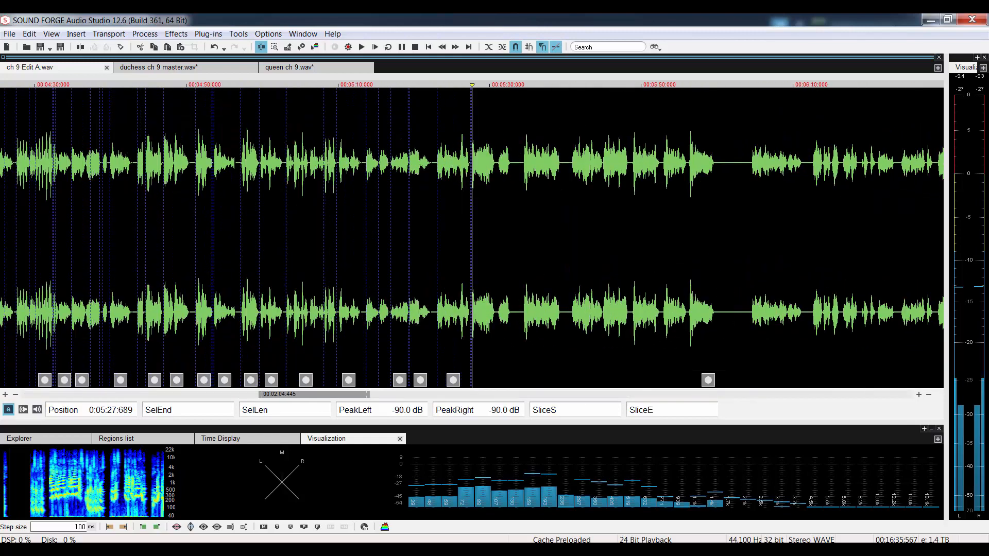
pyautogui.press('Up')
pyautogui.press('Up')
pyautogui.press('Down')
pyautogui.press('Down')
pyautogui.moveTo(316, 401); pyautogui.dragTo(274, 400)
pyautogui.press('Down')
pyautogui.press('Down')
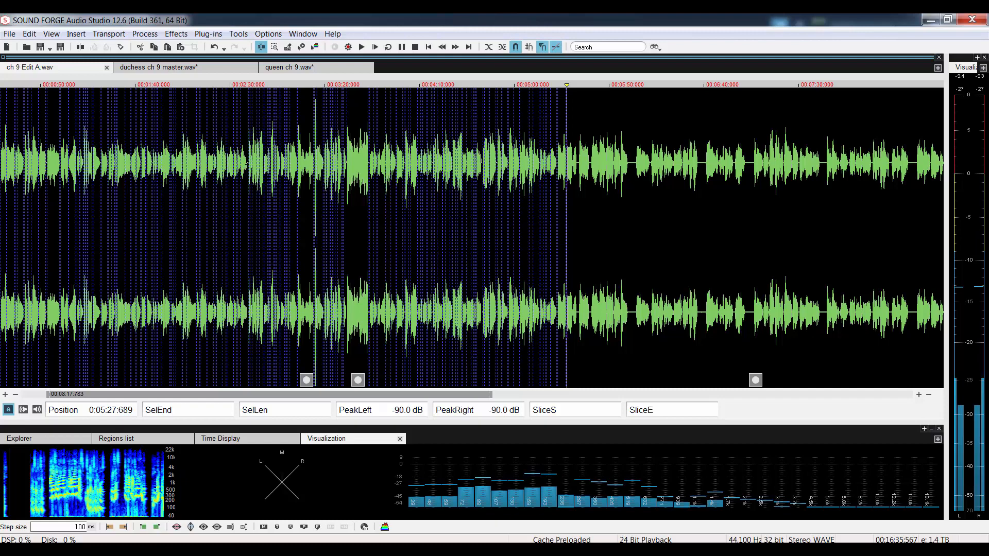
# Step: Place the cursor at 0:02:36:770 in ch 9 Edit A.wav and listen to the marked narration from there
pyautogui.click(245, 163)
pyautogui.scroll(4, 245, 163)
pyautogui.scroll(-1, 245, 163)
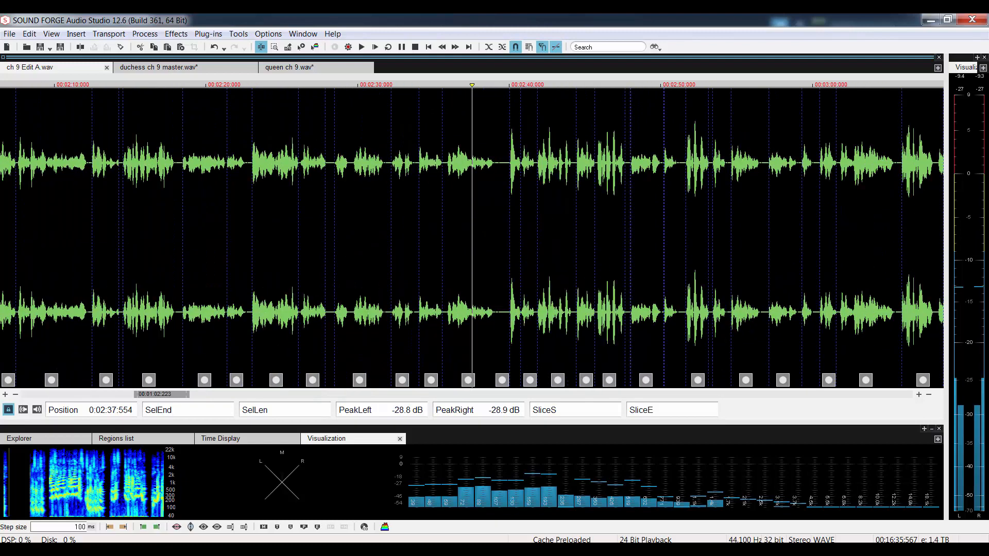
pyautogui.click(460, 217)
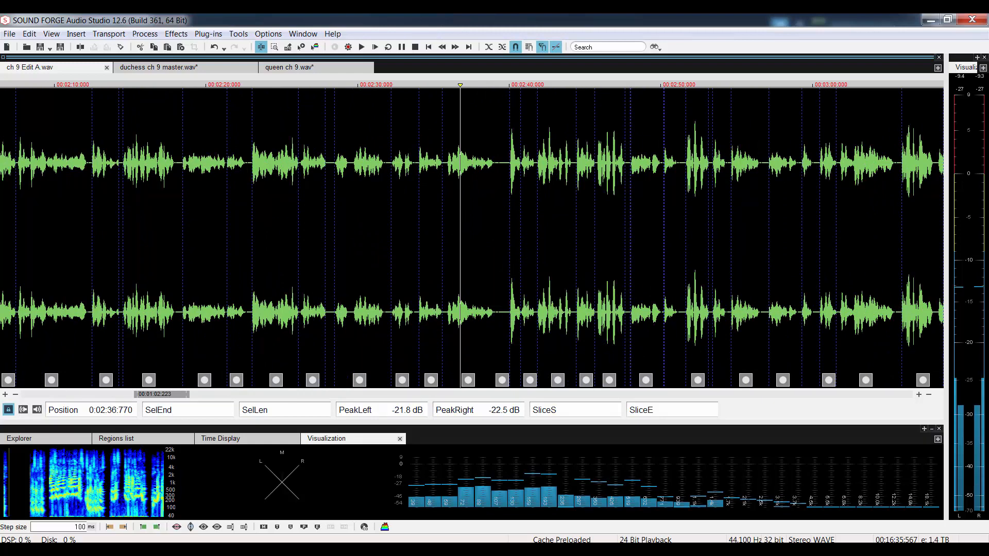
pyautogui.press('space')
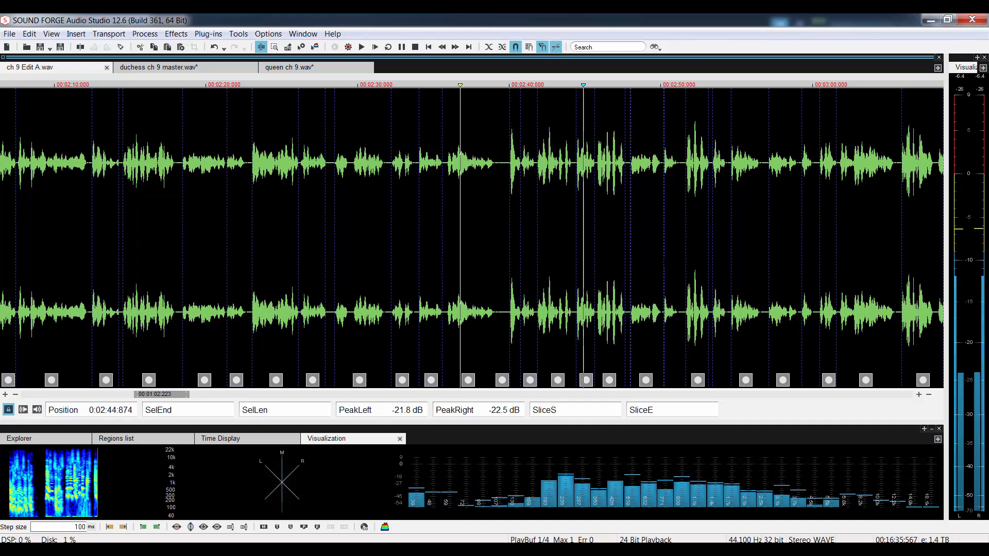
pyautogui.scroll(-1, 472, 237)
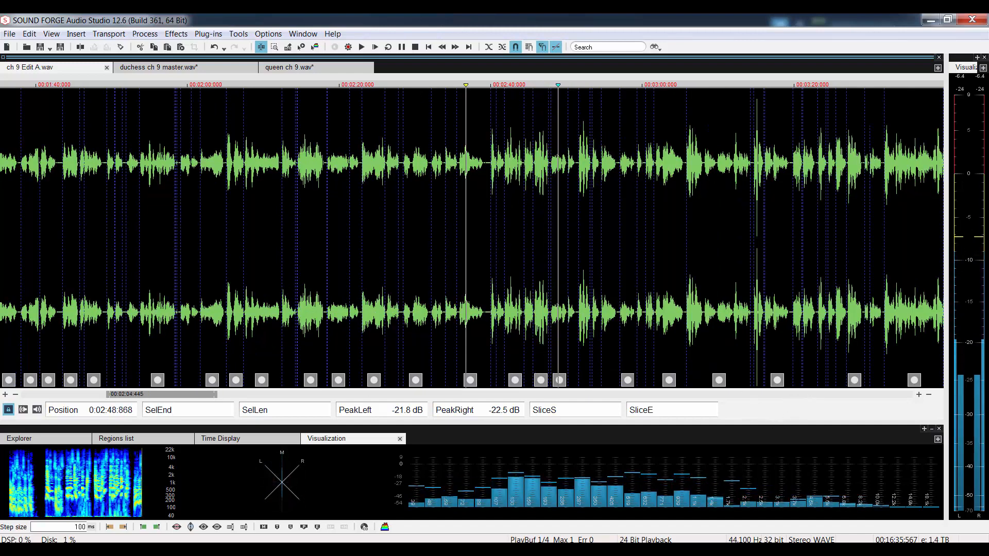
pyautogui.press('space')
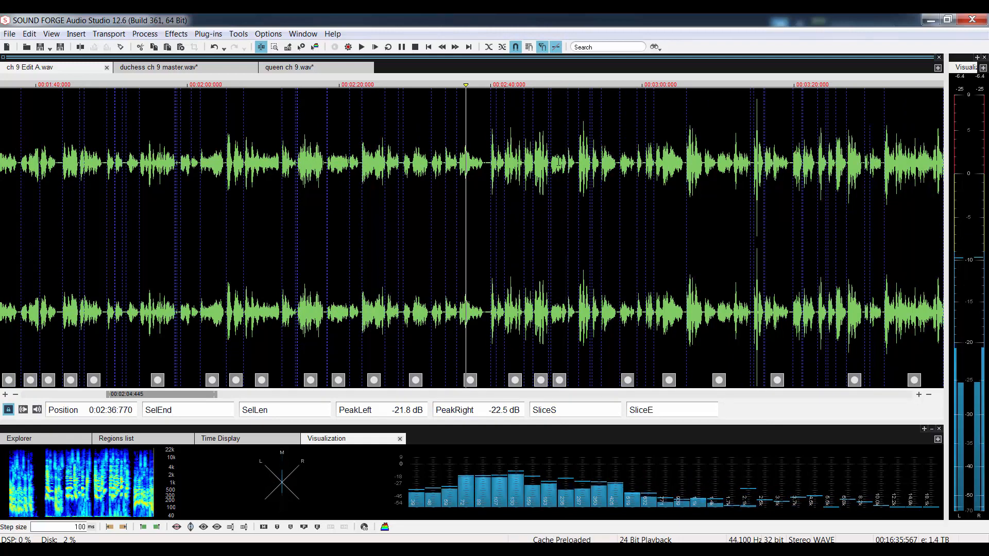
# Step: Place the cursor at 0:04:57:351, closer to the end of the marked section, and start playback there
pyautogui.press('Down')
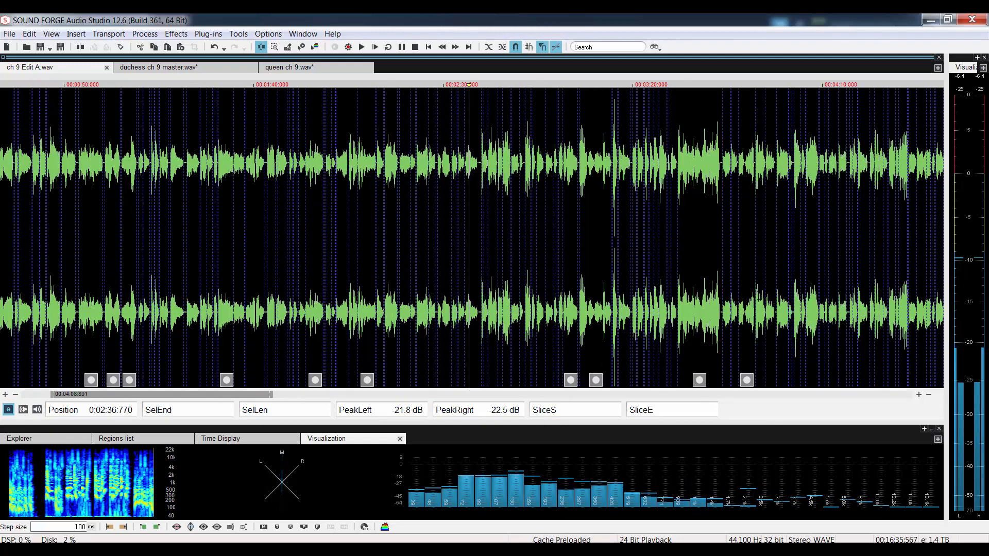
pyautogui.hscroll(9, 852, 397)
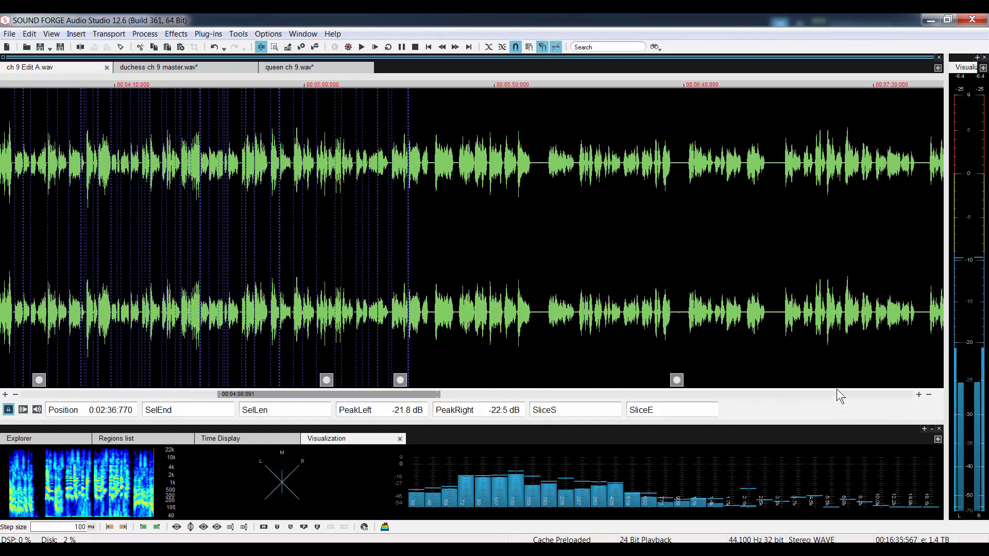
pyautogui.click(294, 147)
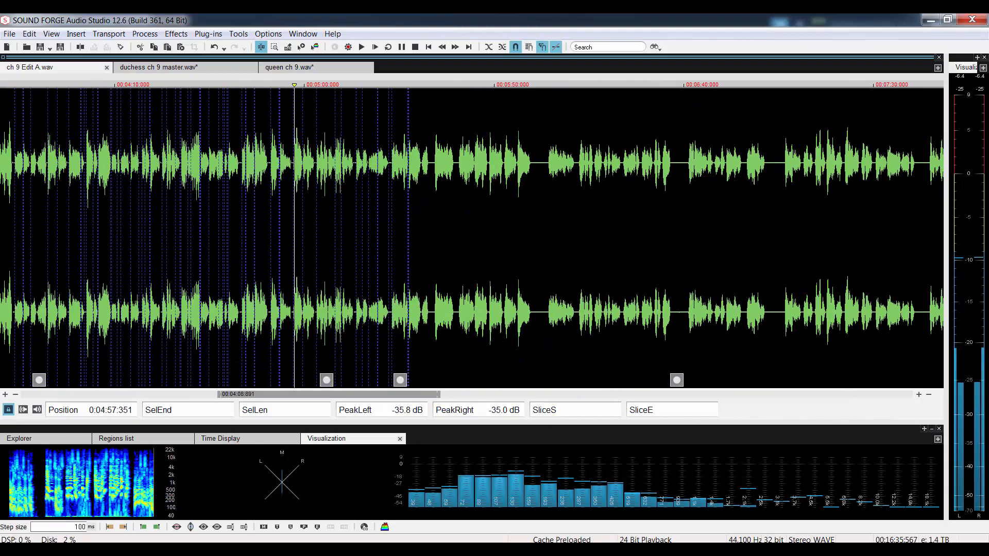
pyautogui.press('Up')
pyautogui.press('Up')
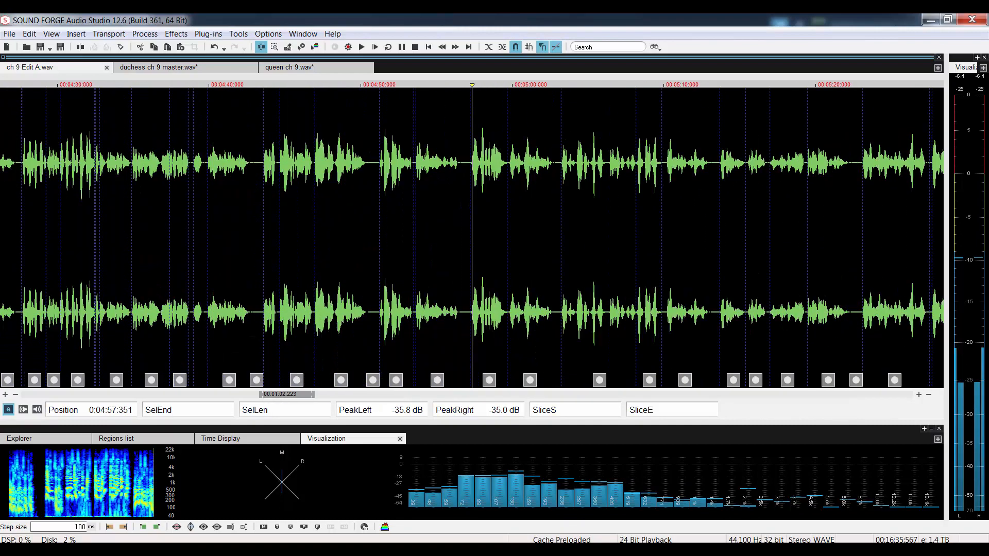
pyautogui.press('space')
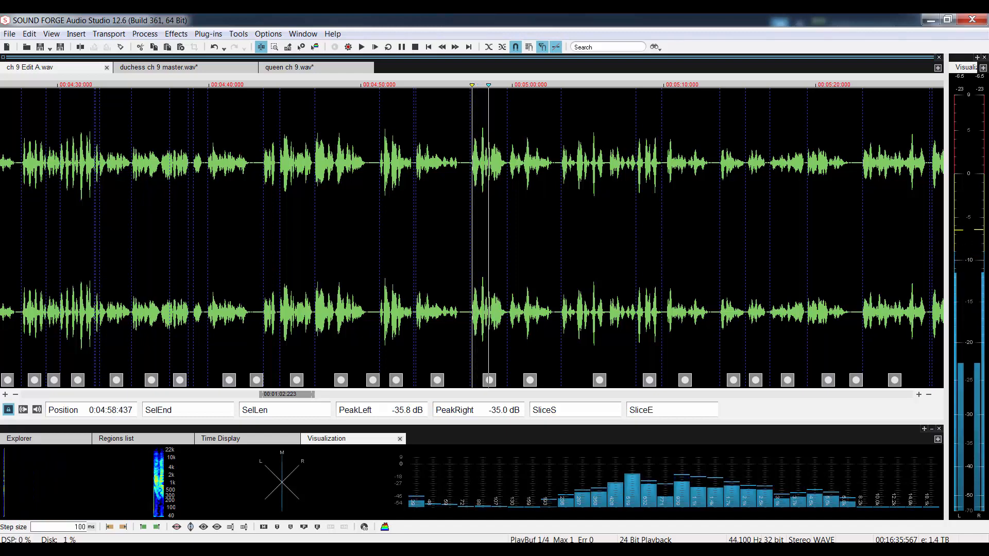
# Step: Listen to the phrase starting at about 4:50, stop playback, and set the cursor at 0:04:46:789
pyautogui.click(368, 160)
pyautogui.press('space')
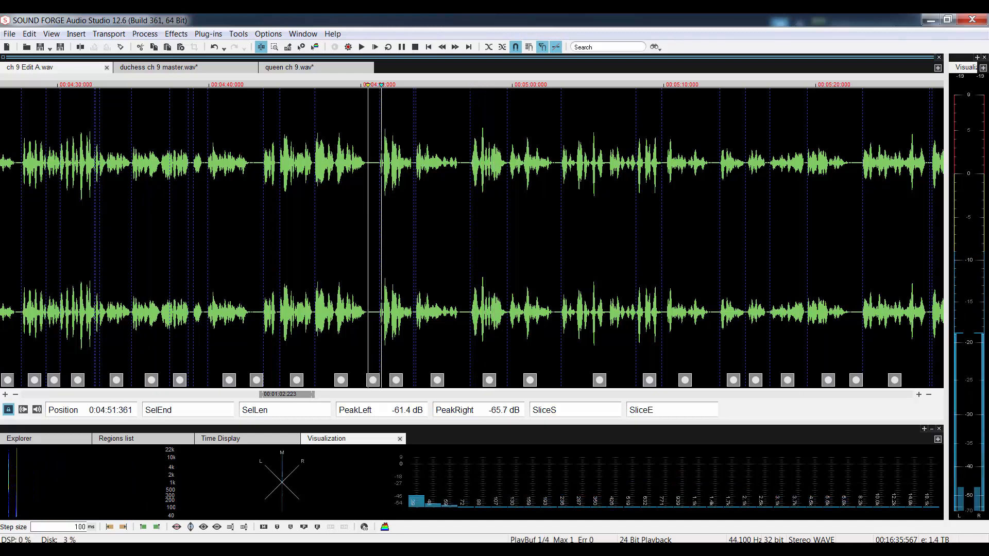
pyautogui.press('space')
pyautogui.click(312, 159)
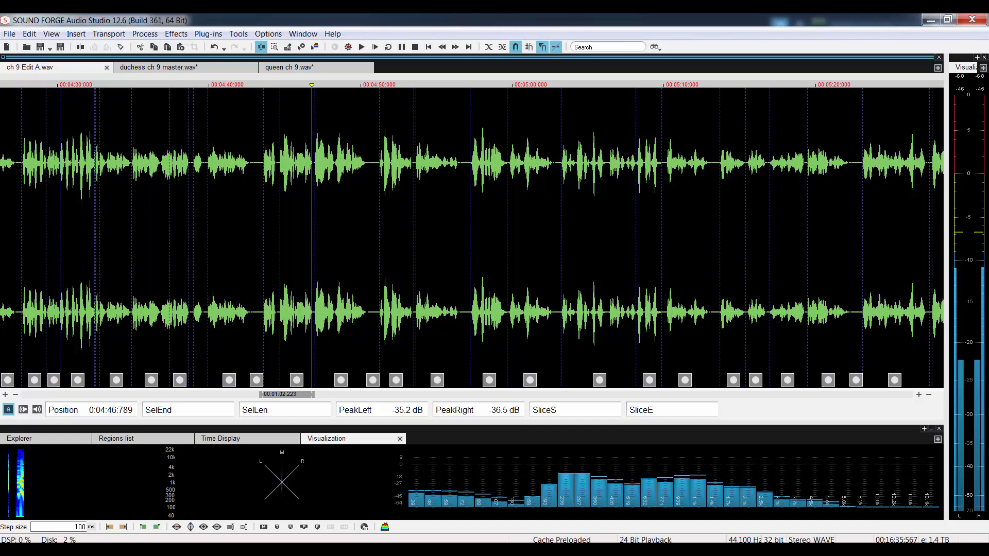
# Step: Show duchess ch 9 master.wav and examine its waveform and markers around 0:18:18, in overview and close up
pyautogui.click(227, 67)
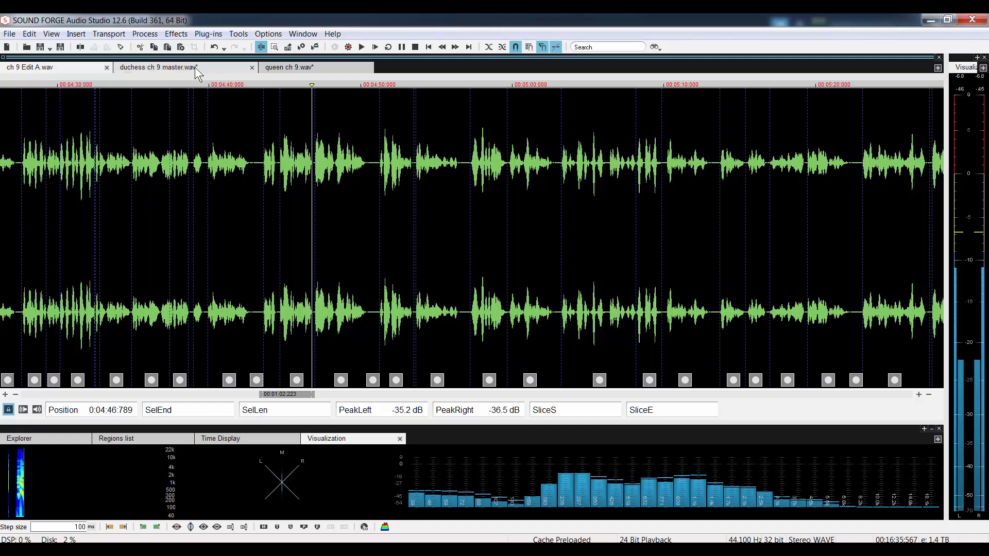
pyautogui.scroll(-1, 472, 238)
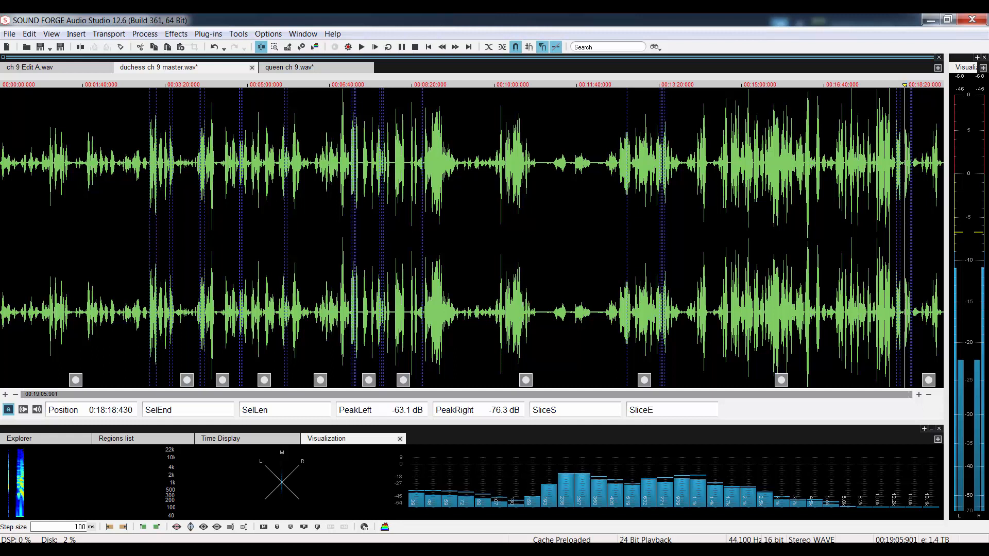
pyautogui.scroll(10, 472, 237)
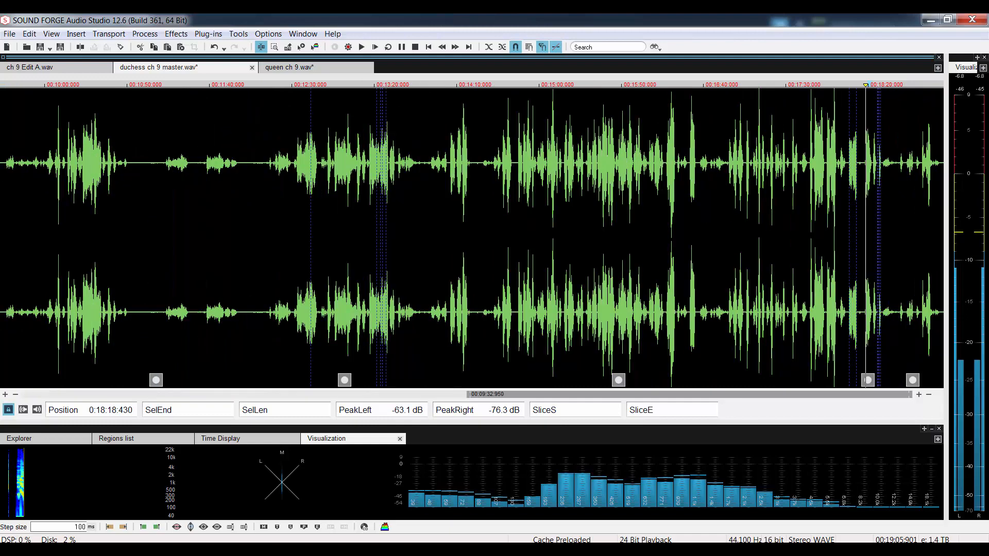
pyautogui.scroll(-7, 472, 238)
pyautogui.scroll(-3, 472, 237)
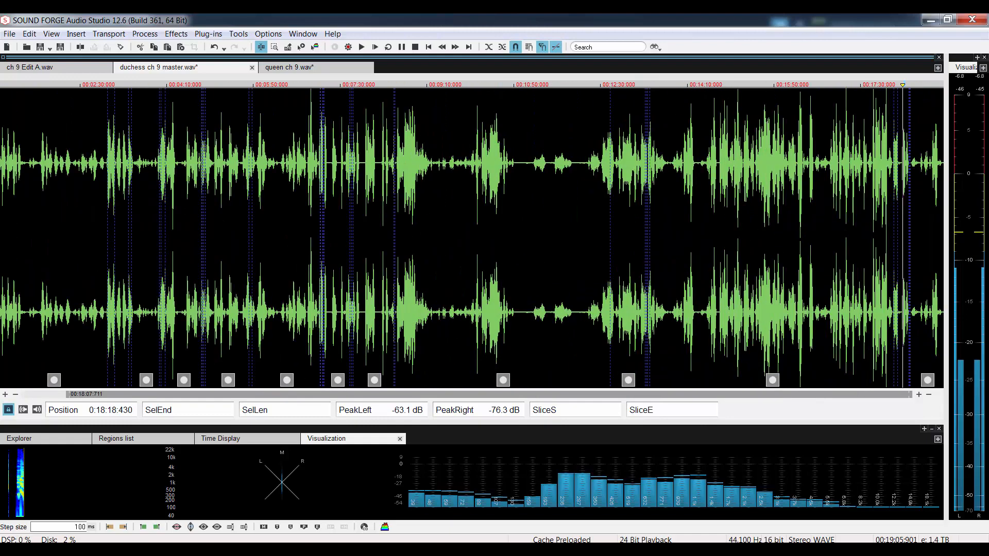
pyautogui.scroll(10, 472, 237)
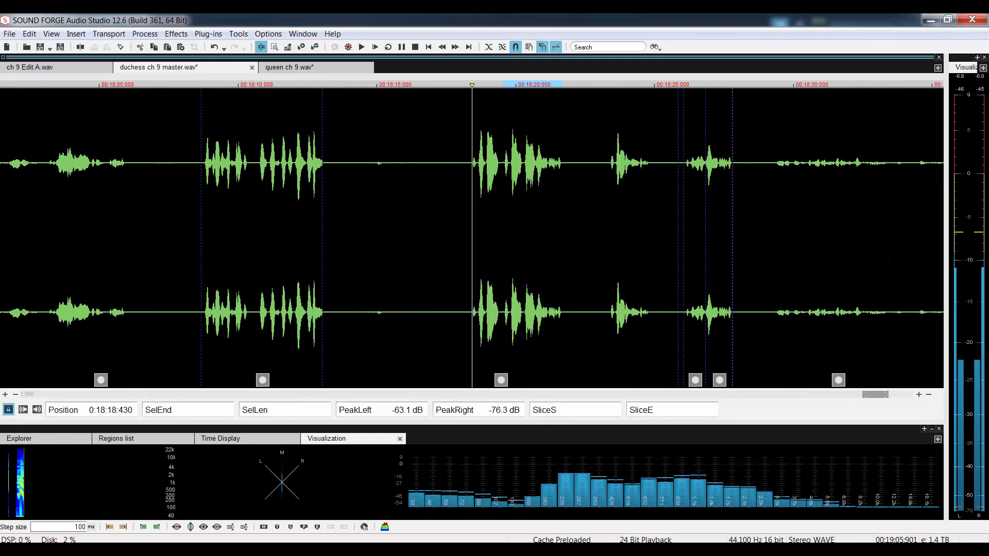
pyautogui.scroll(-3, 472, 237)
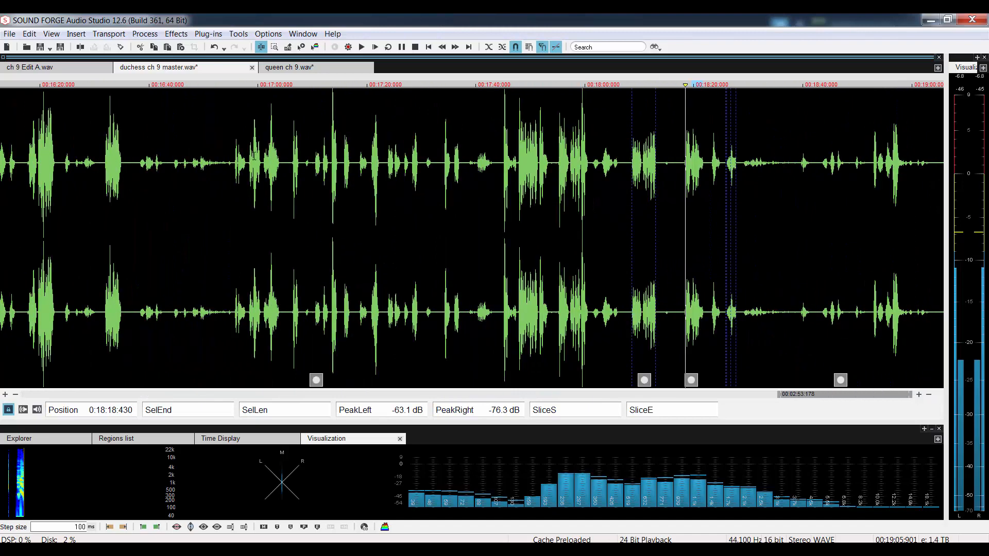
# Step: Return to ch 9 Edit A.wav and listen to the passage from 0:04:46:789, stopping after about 20 seconds
pyautogui.click(57, 72)
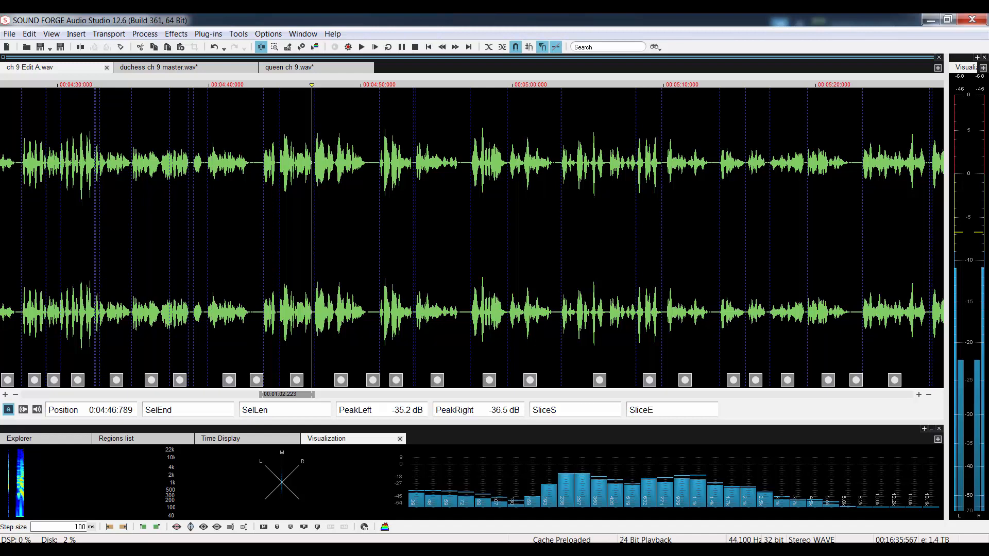
pyautogui.scroll(3, 472, 237)
pyautogui.press('space')
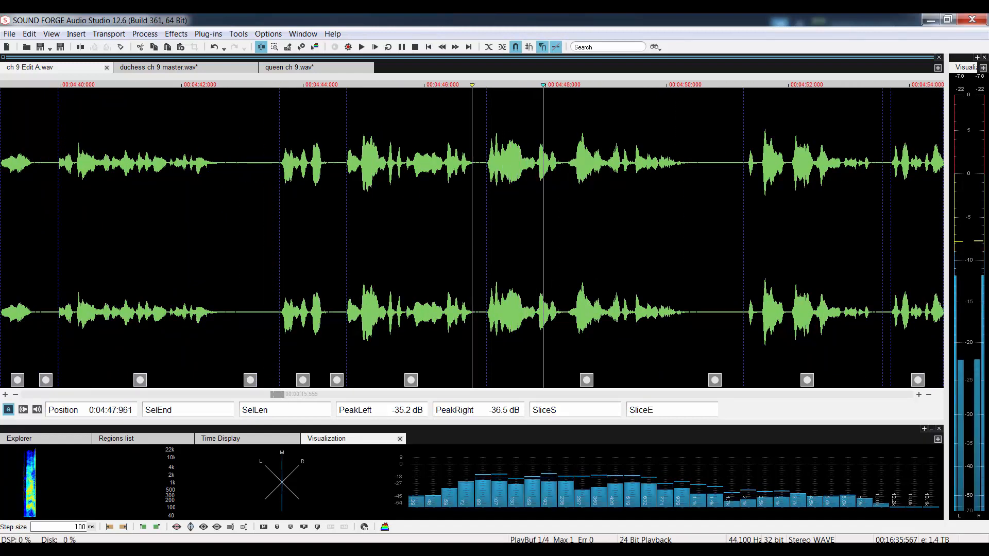
pyautogui.scroll(-1, 472, 238)
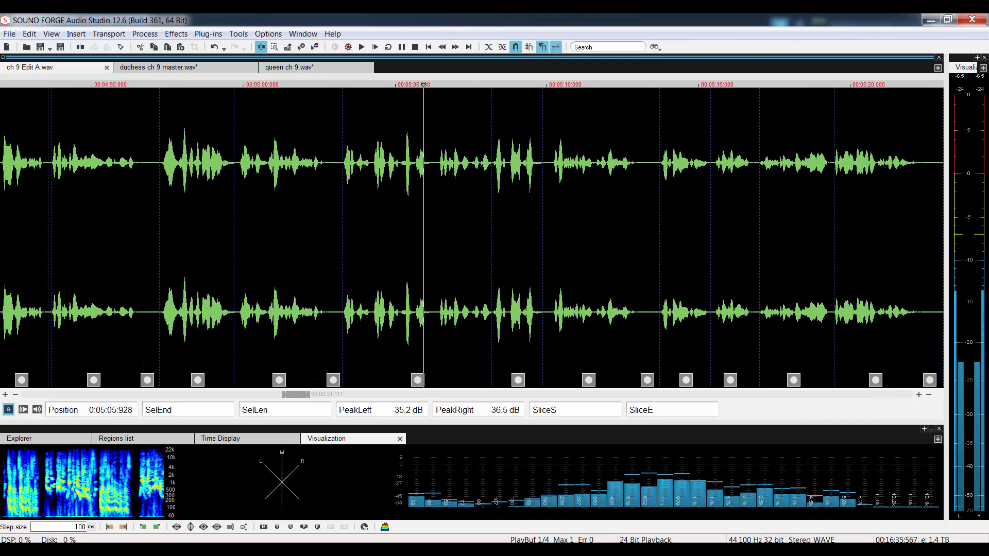
pyautogui.press('space')
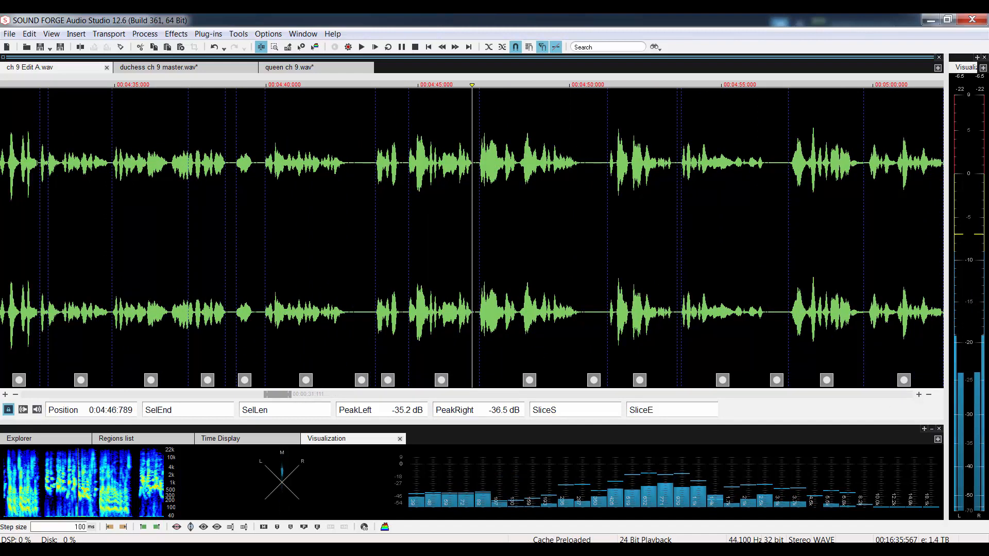
# Step: Compare duchess ch 9 master.wav with an overview of ch 9 Edit A.wav, and bring up queen ch 9.wav
pyautogui.click(196, 68)
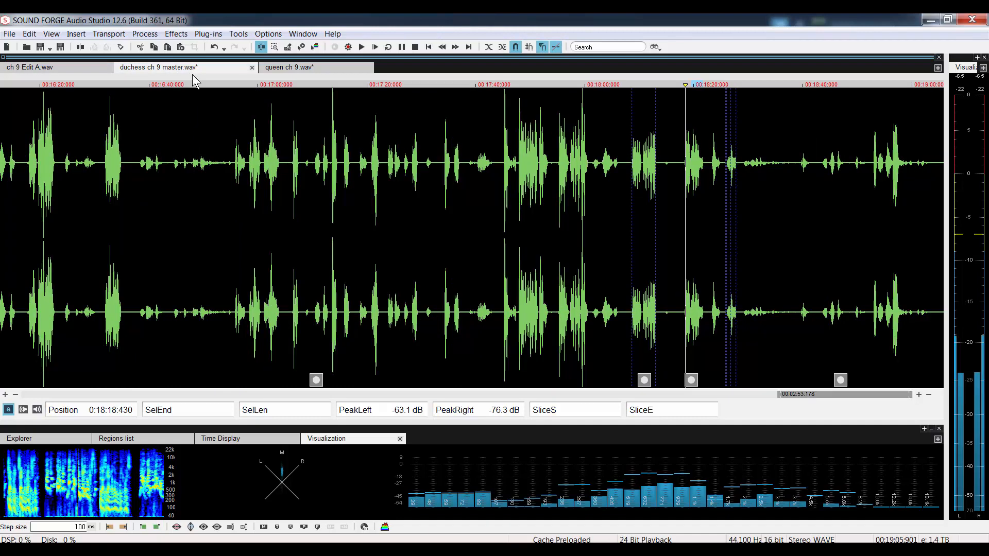
pyautogui.click(59, 69)
pyautogui.scroll(-4, 472, 237)
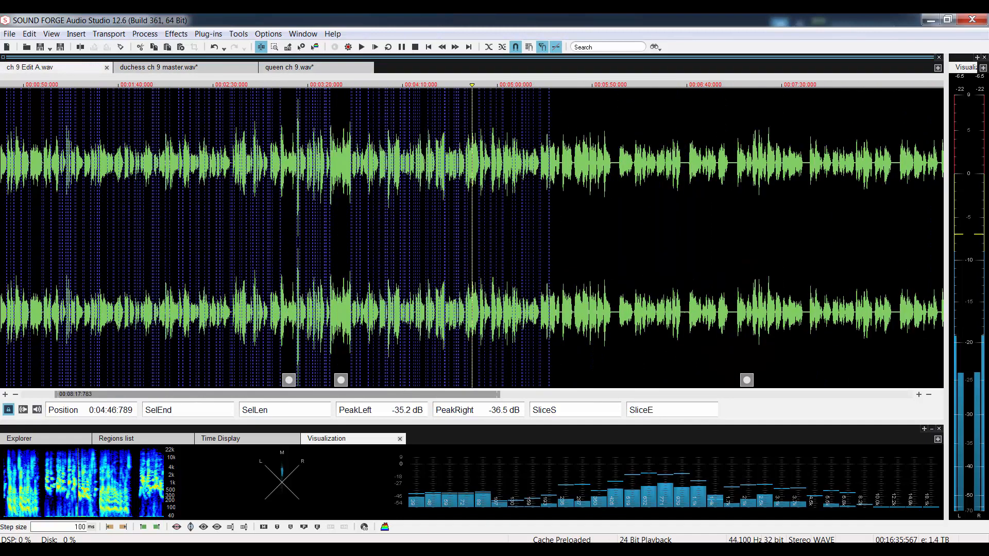
pyautogui.click(325, 68)
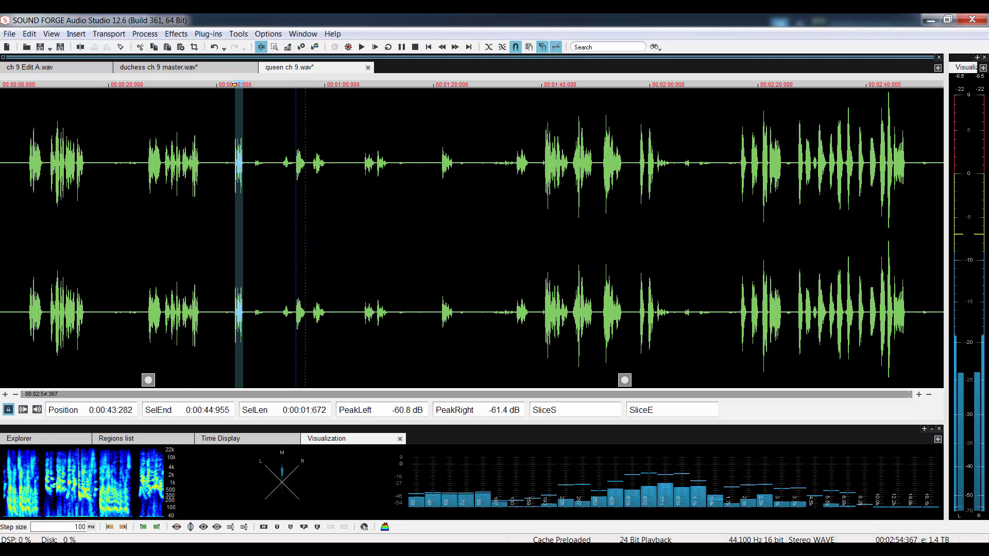
# Step: Switch to Windows Explorer, open the Obrien actor's folder in the 1984 Working library, and play the 14 16 master recording
pyautogui.click(105, 550)
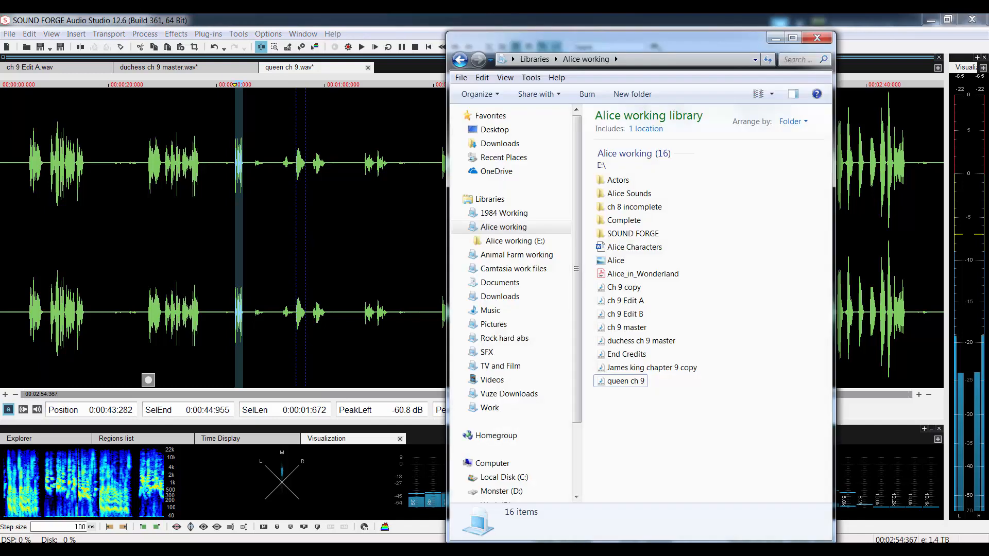
pyautogui.click(508, 214)
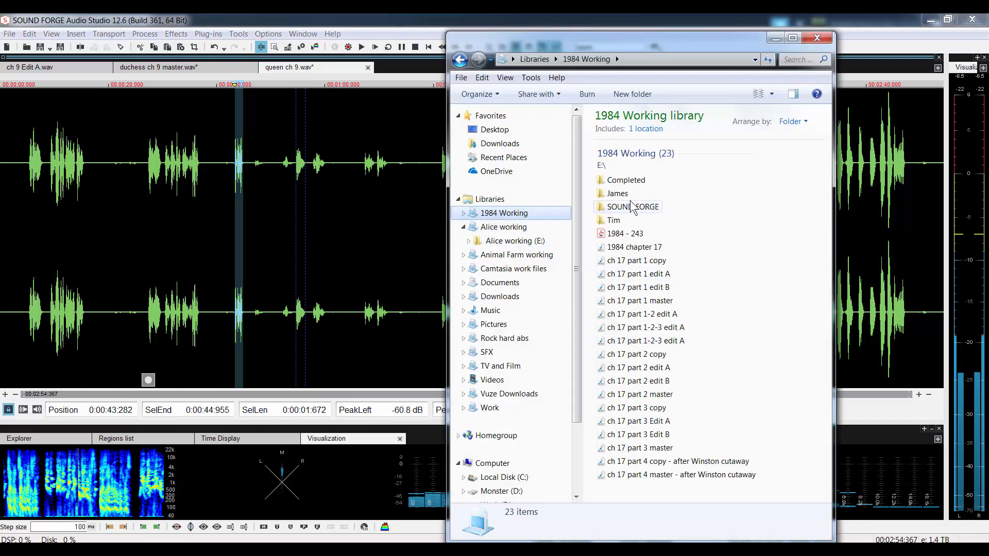
pyautogui.doubleClick(617, 221)
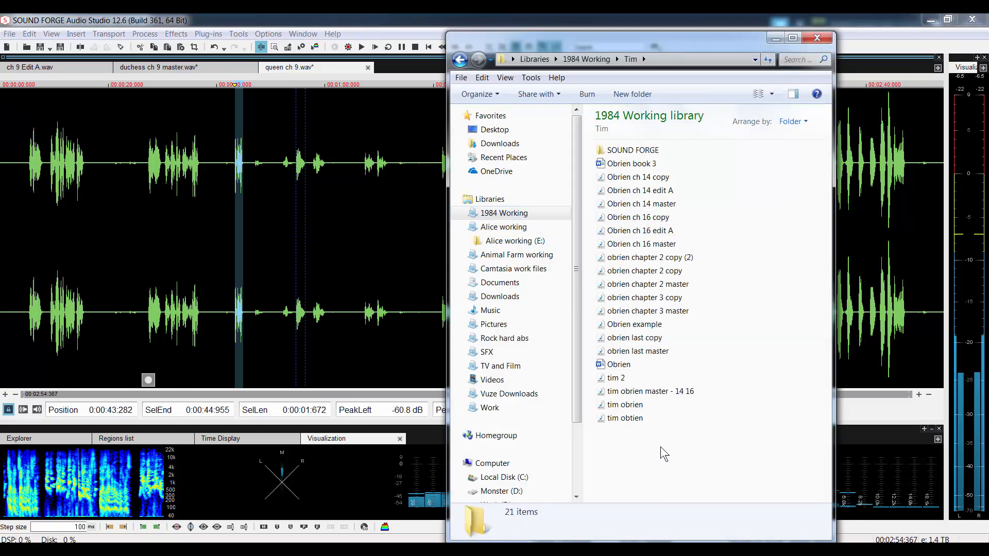
pyautogui.doubleClick(653, 392)
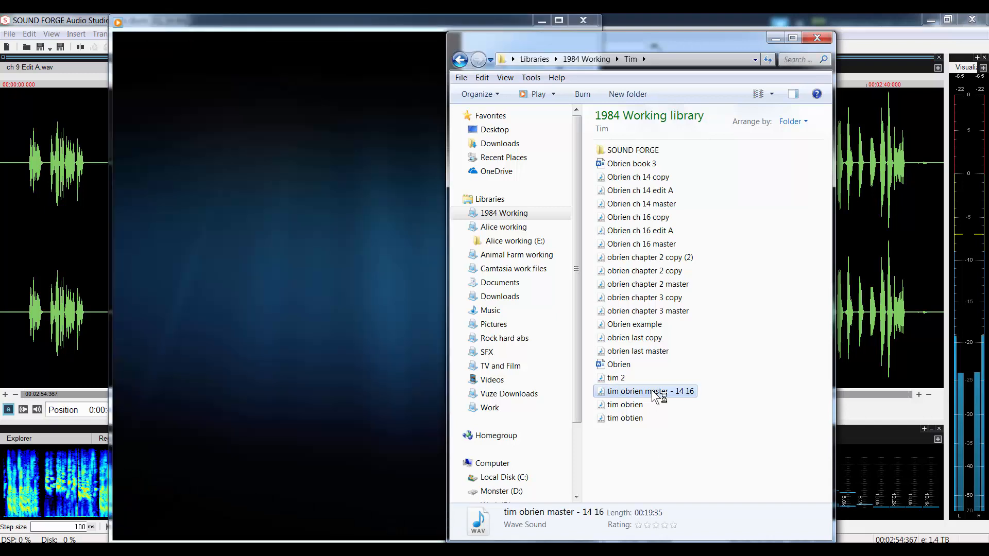
pyautogui.click(431, 411)
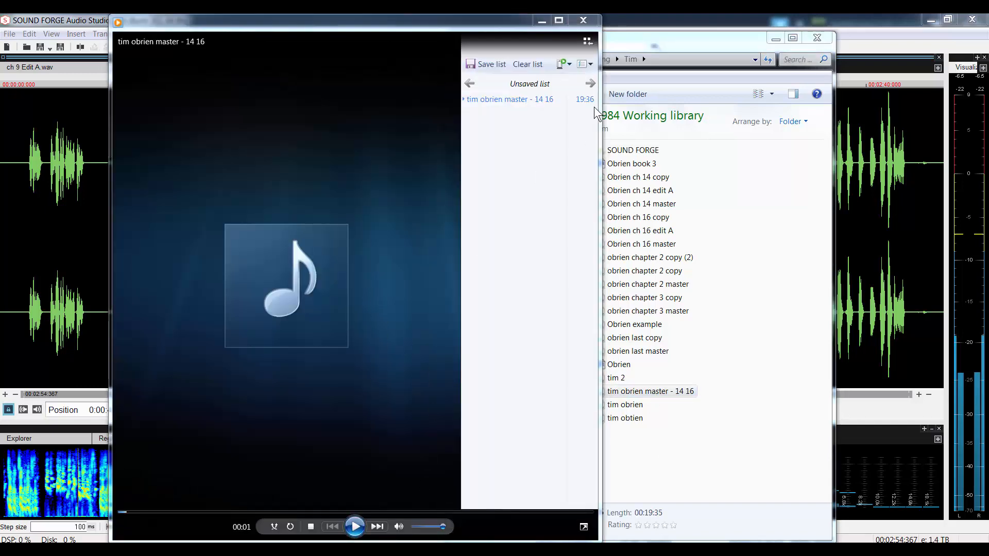
# Step: Sample two more Obrien recordings from the 1984 Working library, including obrien last master, then close the player and the folder window
pyautogui.click(589, 16)
pyautogui.click(628, 406)
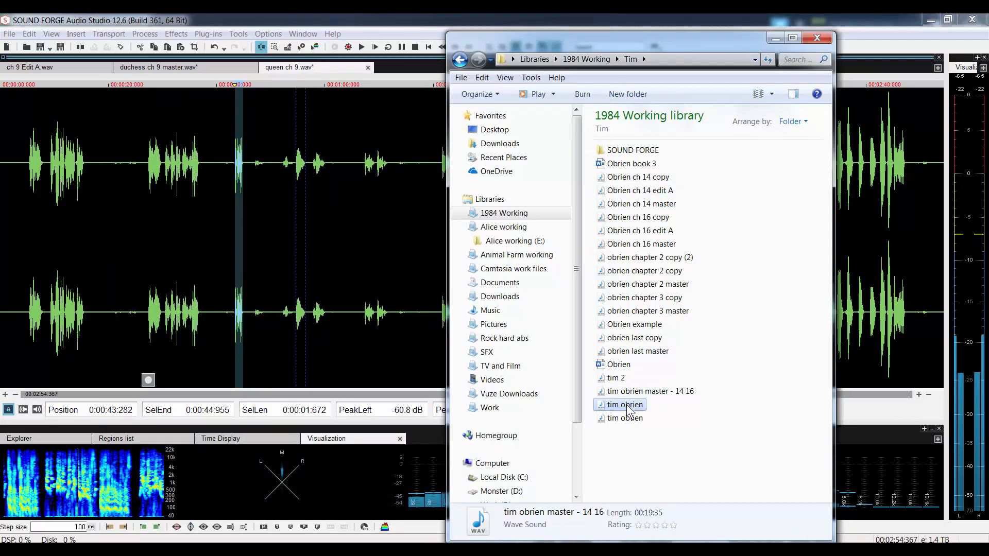
pyautogui.doubleClick(627, 407)
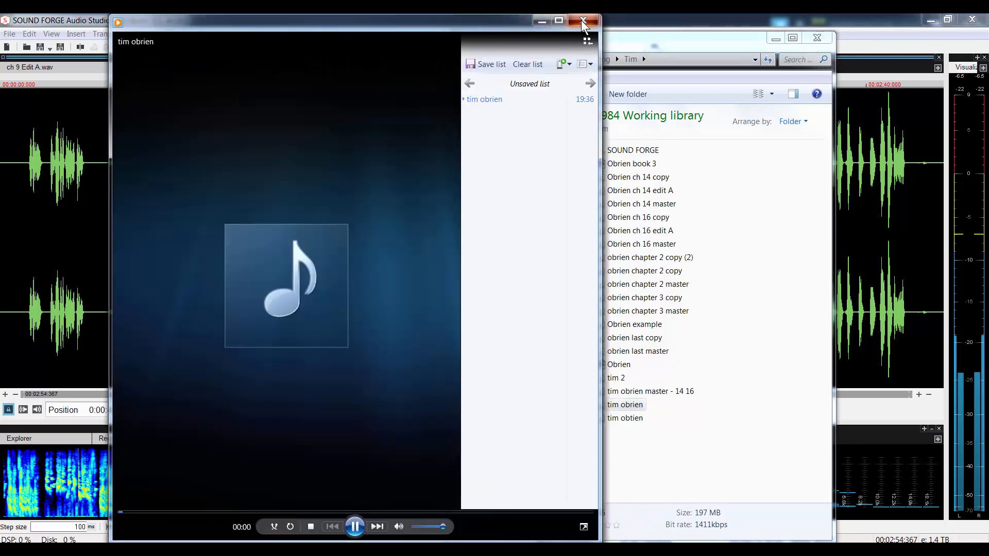
pyautogui.click(583, 21)
pyautogui.click(637, 351)
pyautogui.doubleClick(636, 351)
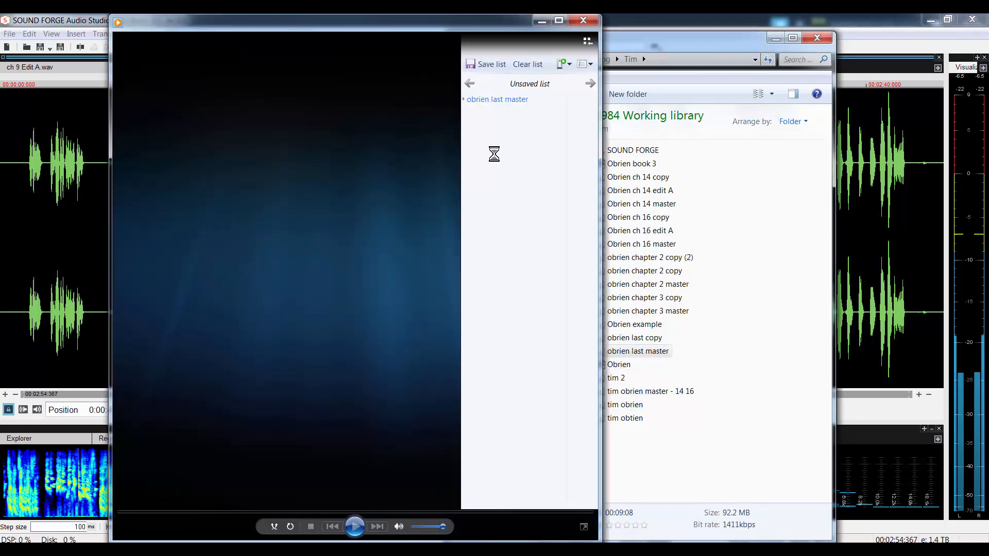
pyautogui.click(584, 20)
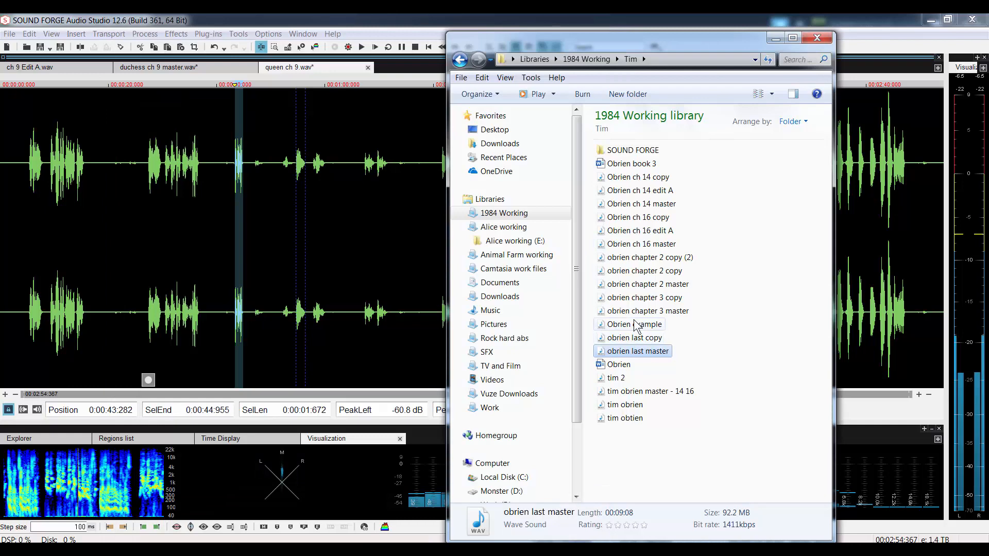
pyautogui.click(817, 39)
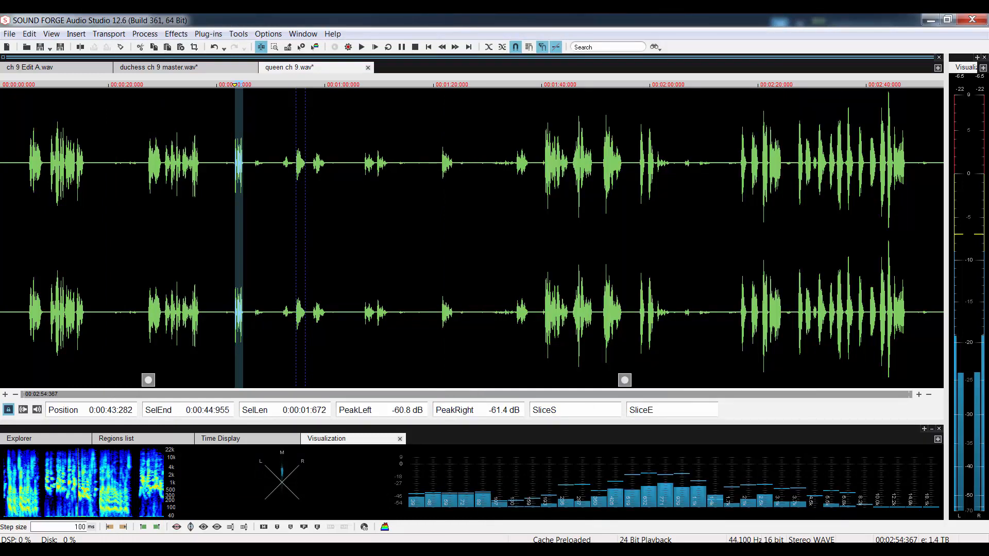
# Step: Open the Alice working library in Windows Explorer, view its Actors folder, and close the window
pyautogui.press('super+e')
pyautogui.click(507, 213)
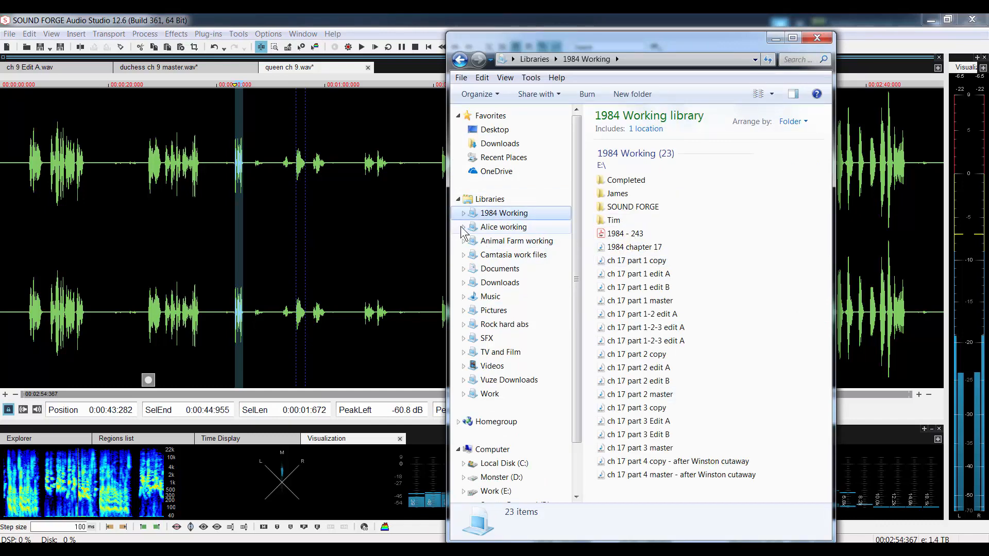
pyautogui.click(500, 227)
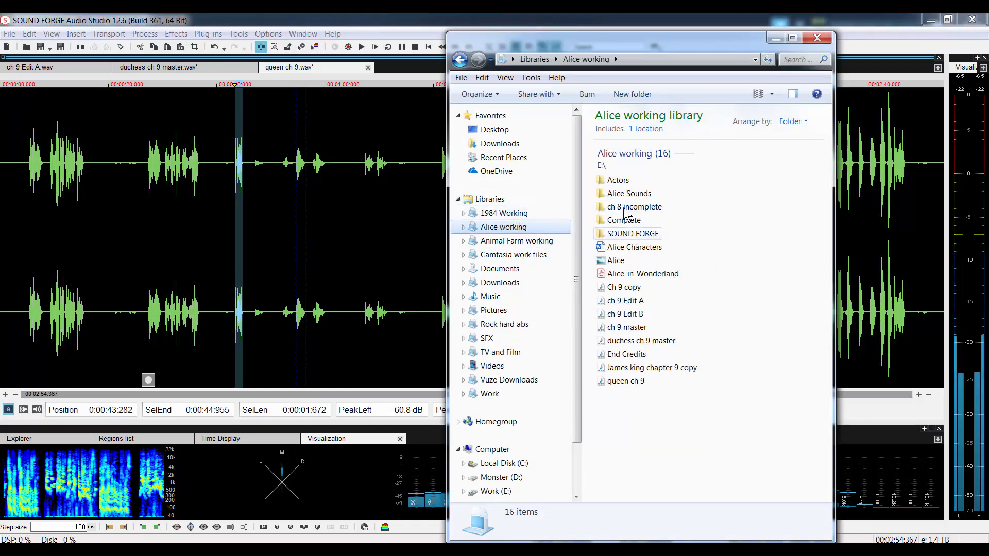
pyautogui.doubleClick(623, 180)
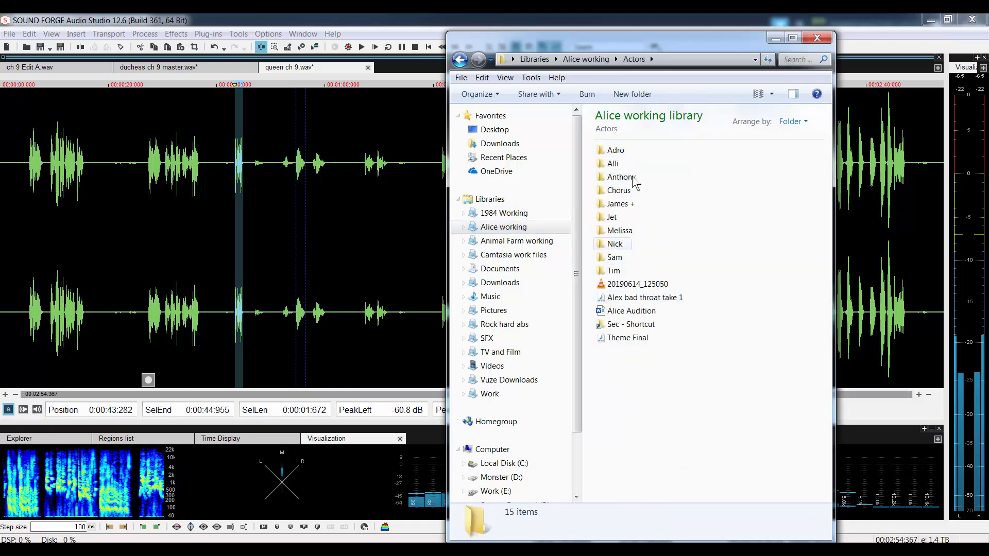
pyautogui.click(817, 38)
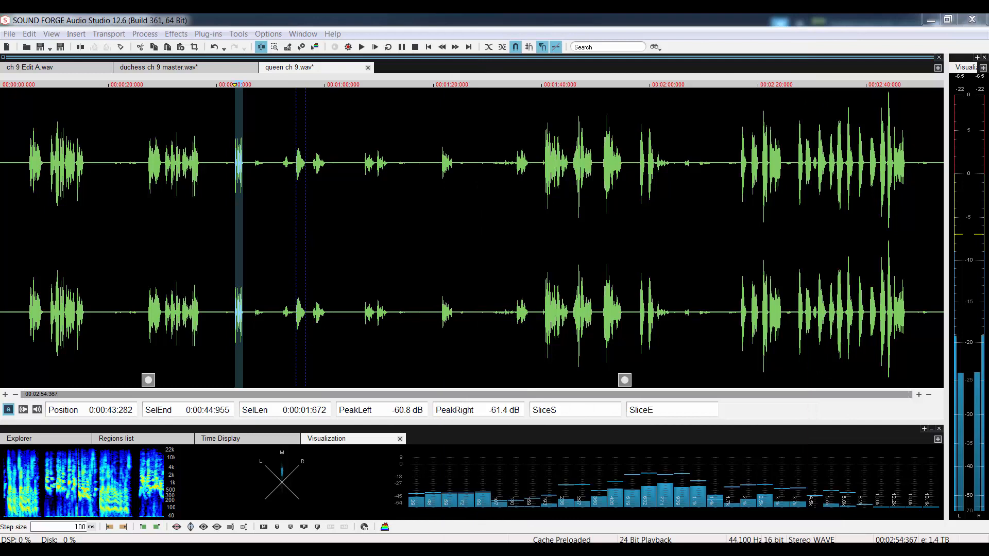
# Step: Switch back to ch 9 Edit A.wav in Sound Forge and listen to the passage starting at 0:05:27:715
pyautogui.hotkey('ctrl', 'Tab')
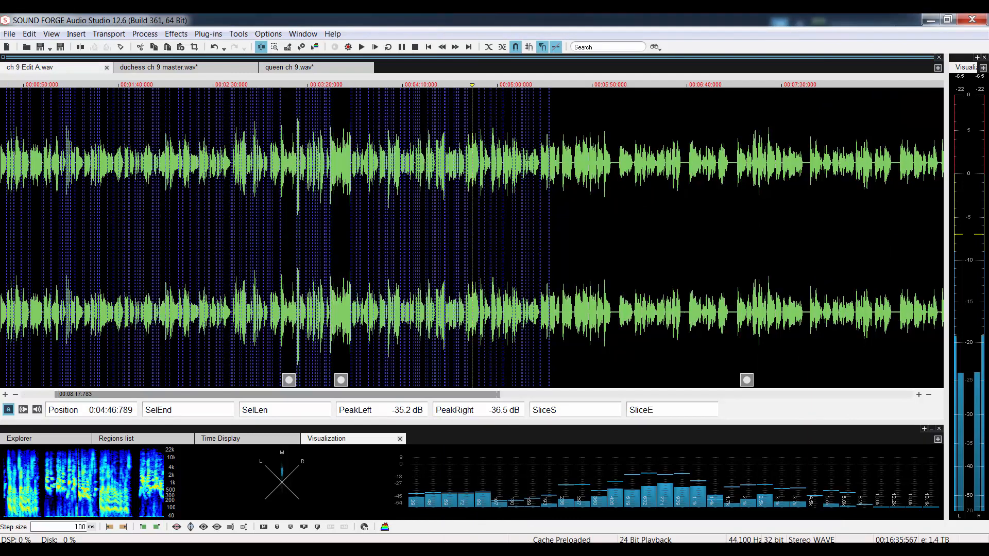
pyautogui.press('Up')
pyautogui.press('Up')
pyautogui.press('Up')
pyautogui.press('Up')
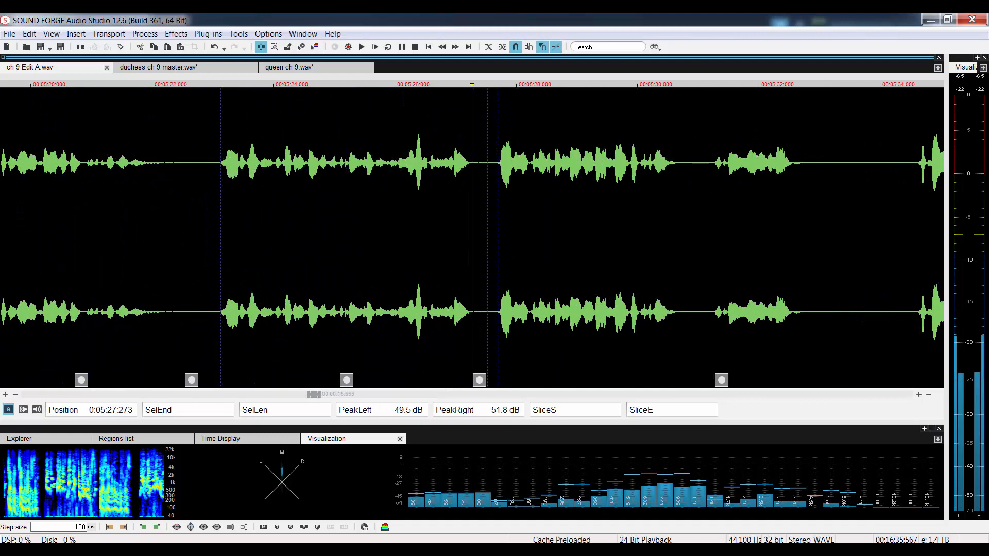
pyautogui.click(499, 232)
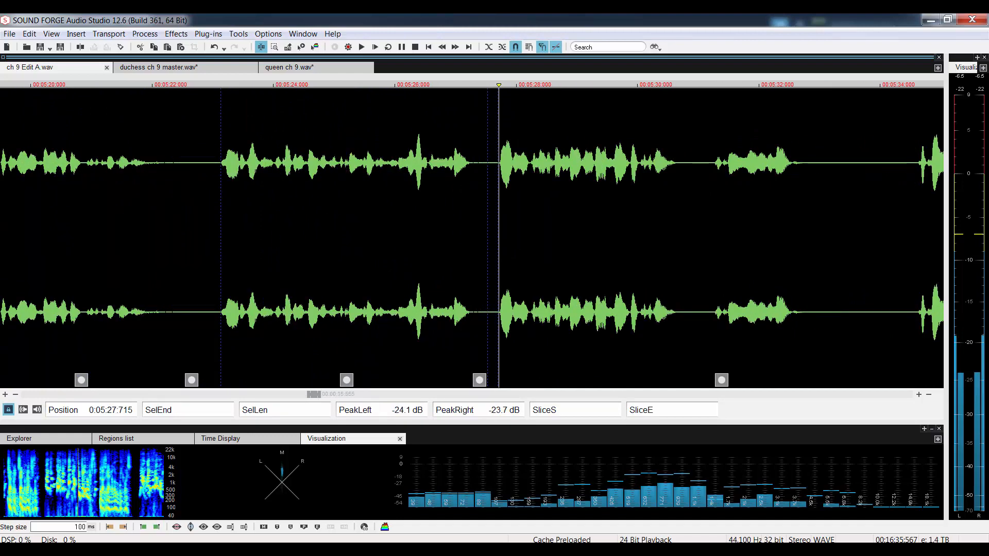
pyautogui.press('space')
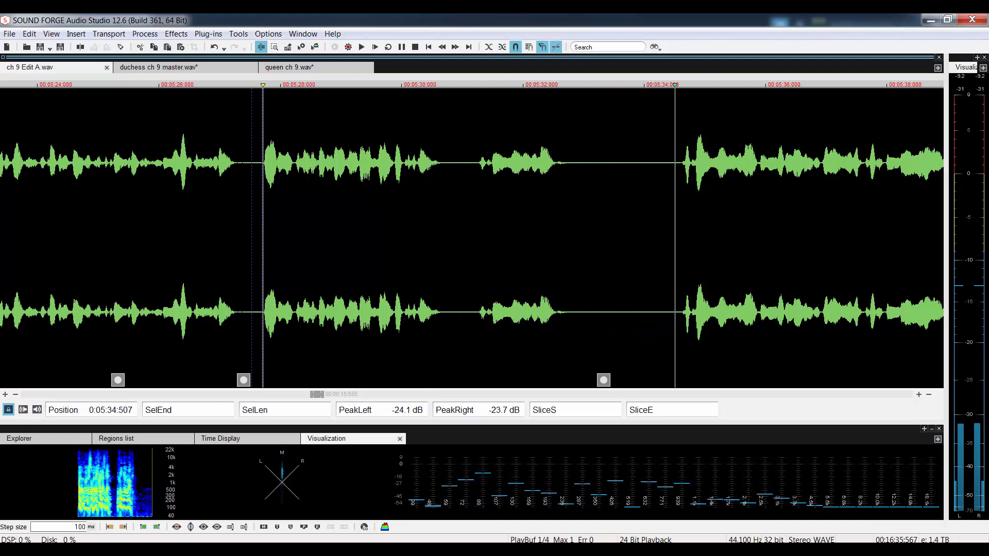
pyautogui.press('space')
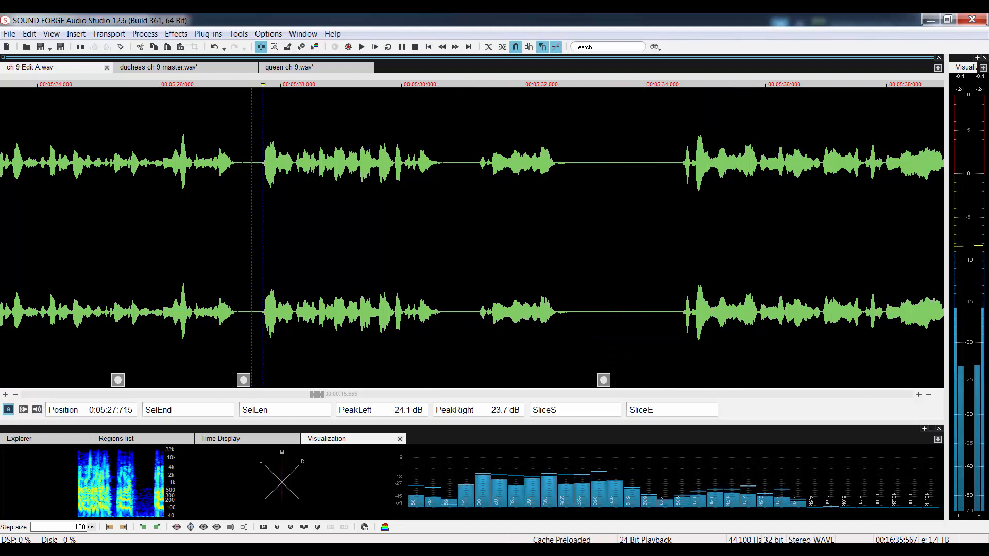
# Step: Slice the pause from 0:05:30:677 to 0:05:31:247 in ch 9 Edit A.wav and lengthen the crossfade at its start
pyautogui.moveTo(443, 180); pyautogui.dragTo(477, 179)
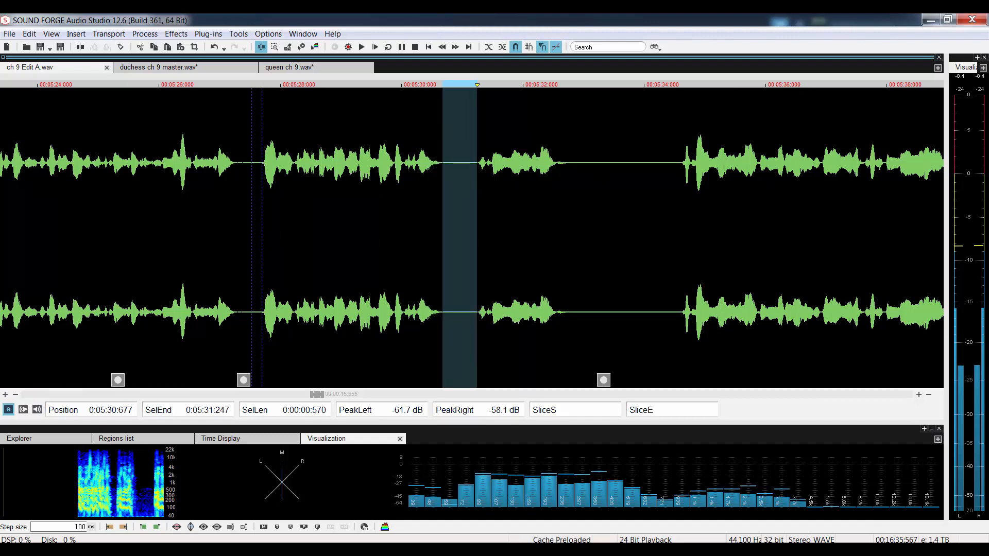
pyautogui.press('t')
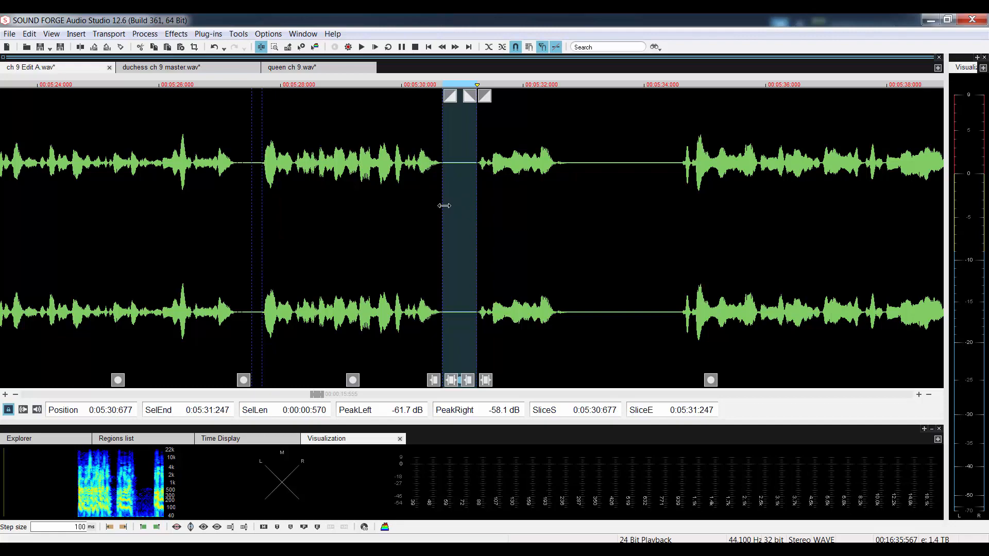
pyautogui.hotkey('ctrl', 'Down')
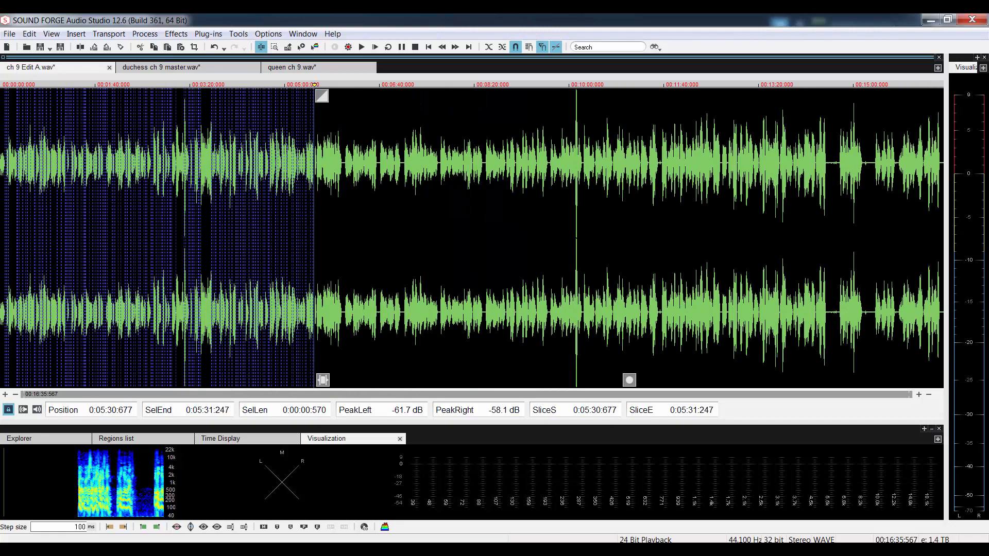
pyautogui.scroll(7, 405, 104)
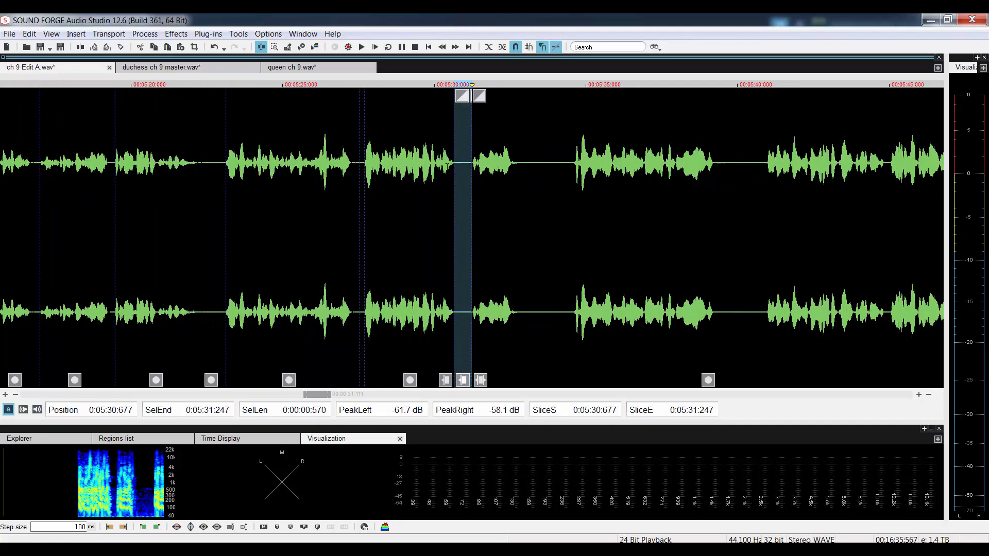
pyautogui.moveTo(406, 100); pyautogui.dragTo(435, 98)
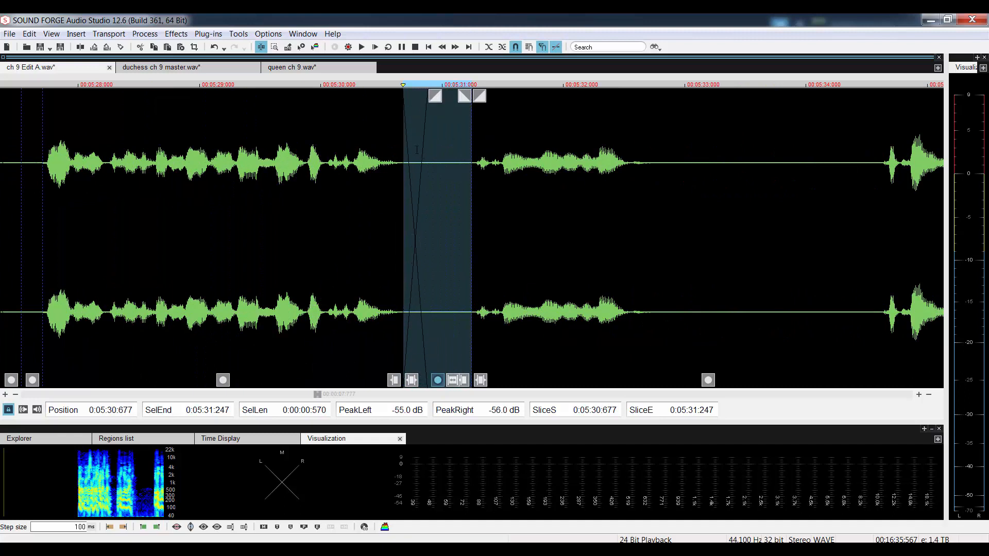
# Step: Listen to the crossfaded pause in context, starting playback from 0:05:29:064 and again from 0:05:27:987
pyautogui.click(207, 162)
pyautogui.press('space')
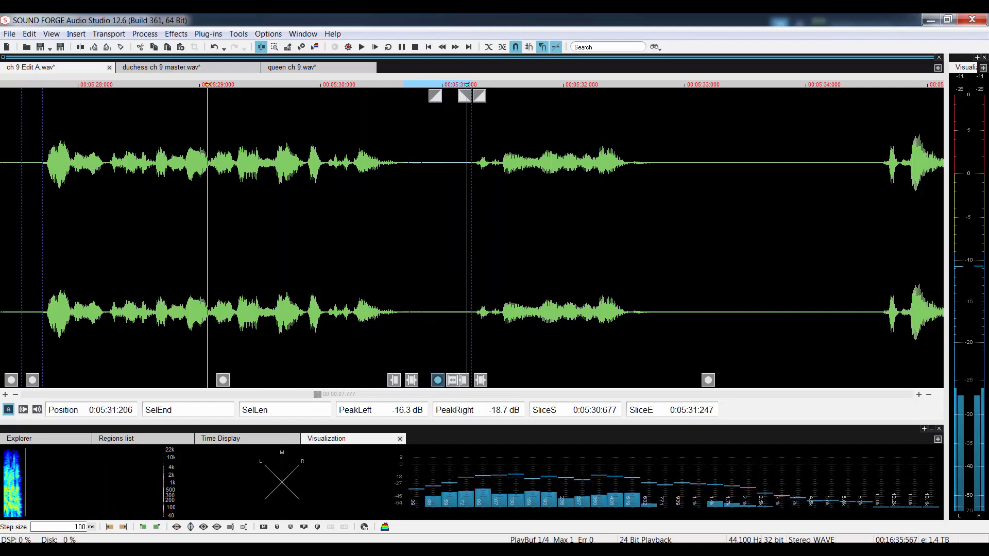
pyautogui.press('space')
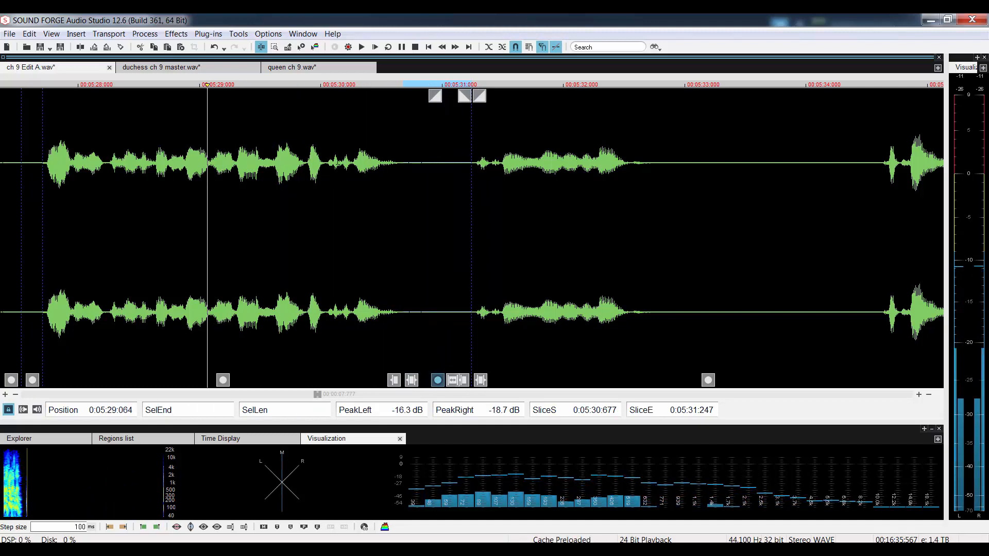
pyautogui.click(181, 160)
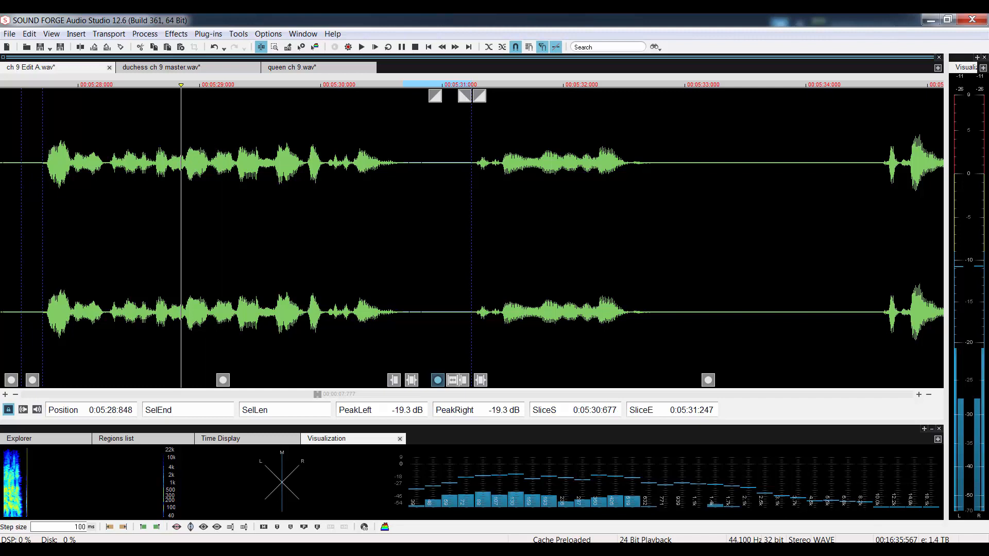
pyautogui.scroll(-1, 513, 168)
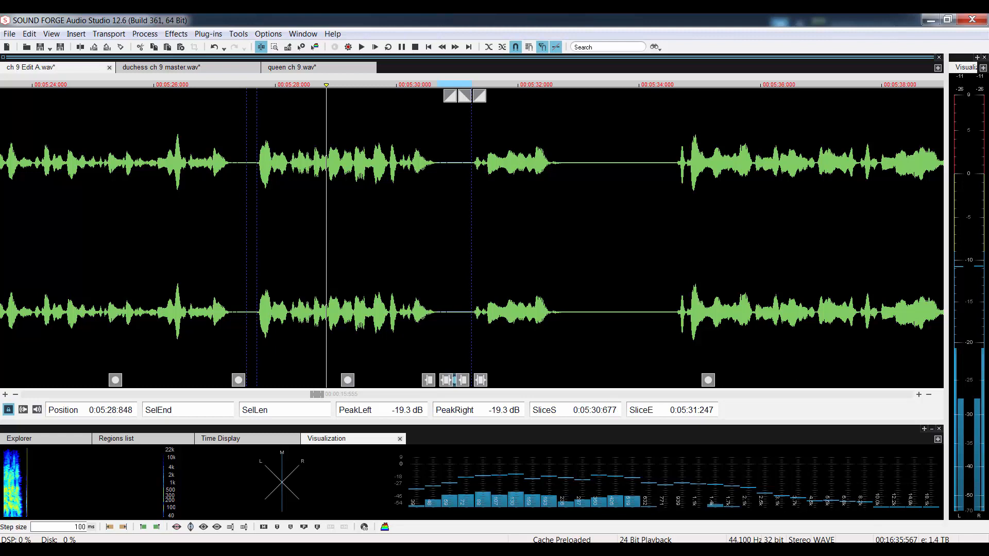
pyautogui.click(275, 159)
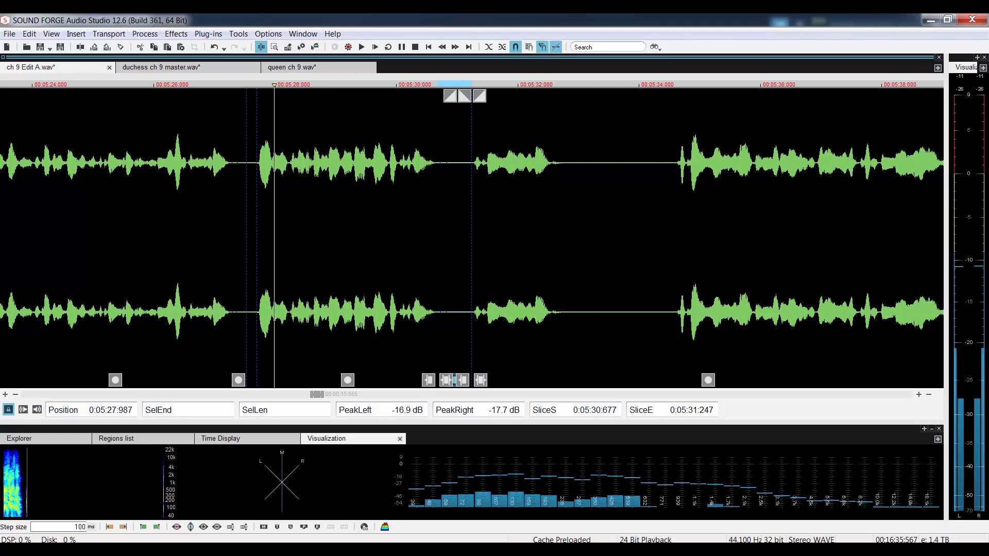
pyautogui.press('space')
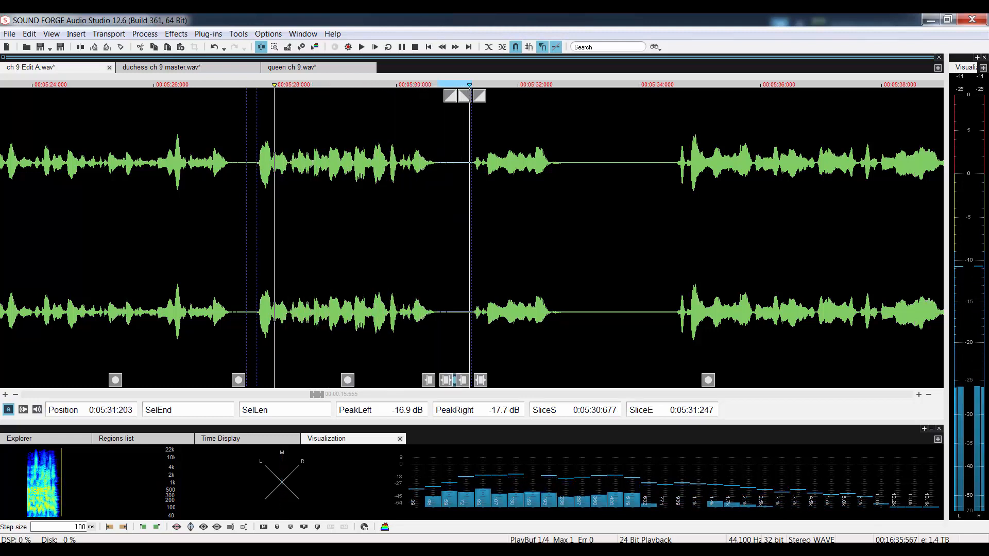
pyautogui.press('space')
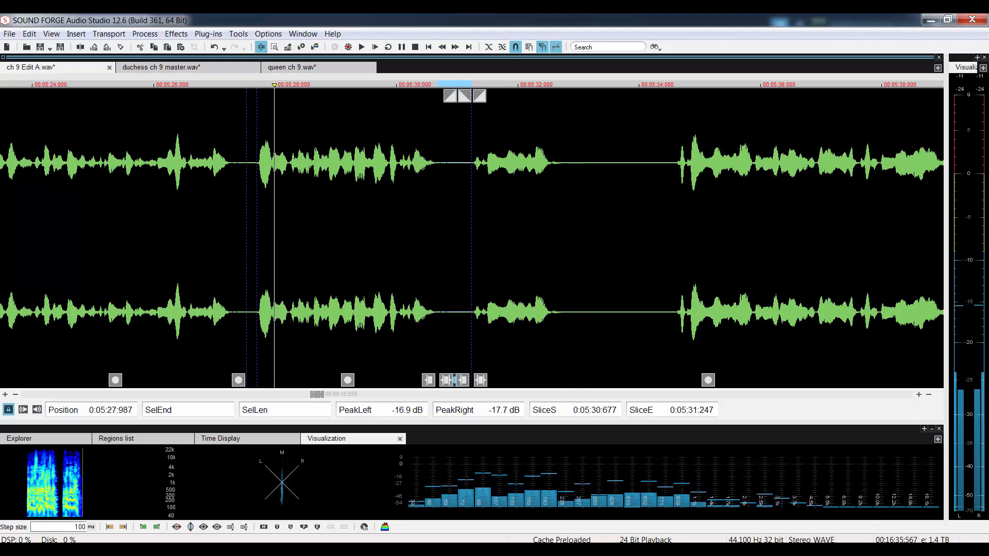
# Step: Delete the short phrase and trailing pause from 0:05:31:230 to 0:05:34:618, and briefly play the phrase starting at 0:05:37:590
pyautogui.moveTo(471, 165); pyautogui.dragTo(677, 165)
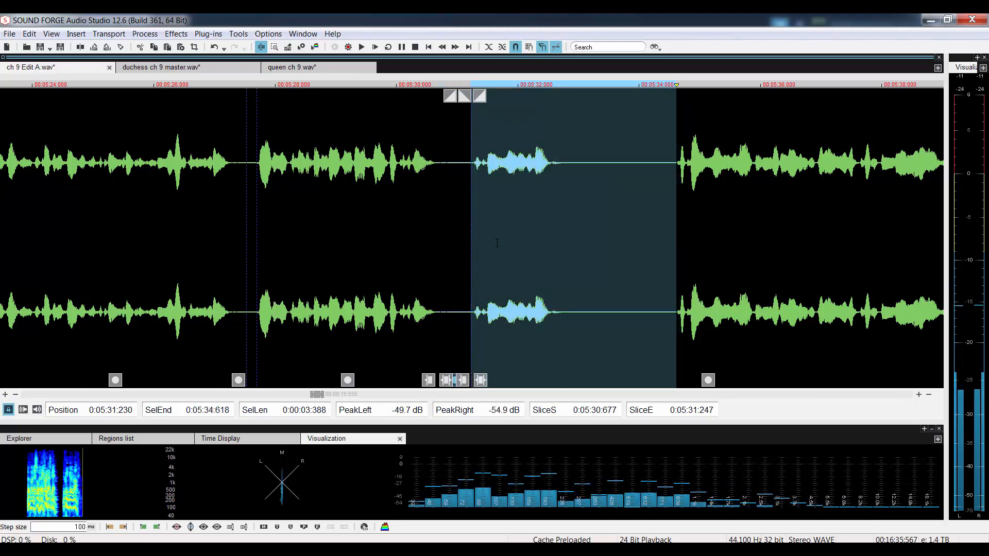
pyautogui.press('Delete')
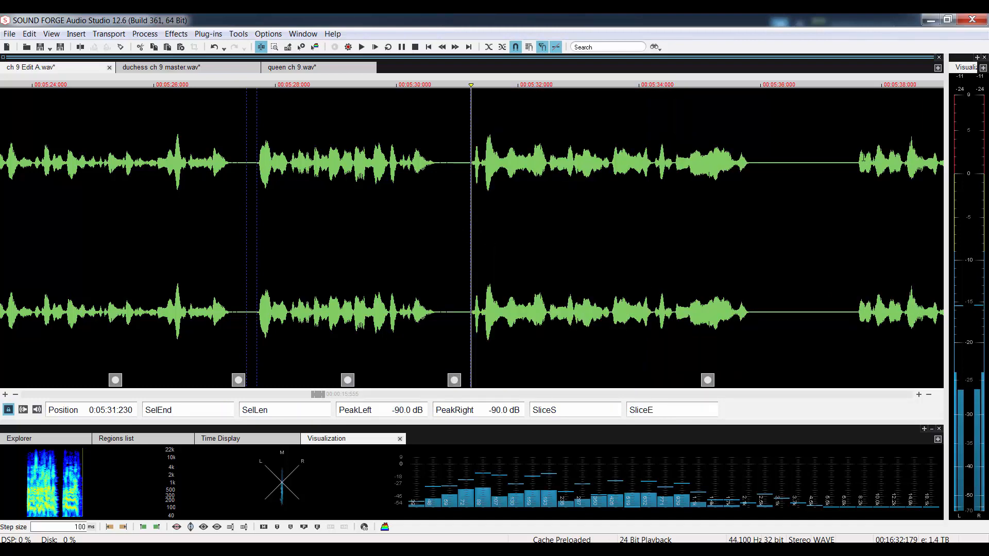
pyautogui.click(857, 159)
pyautogui.press('space')
pyautogui.press('space')
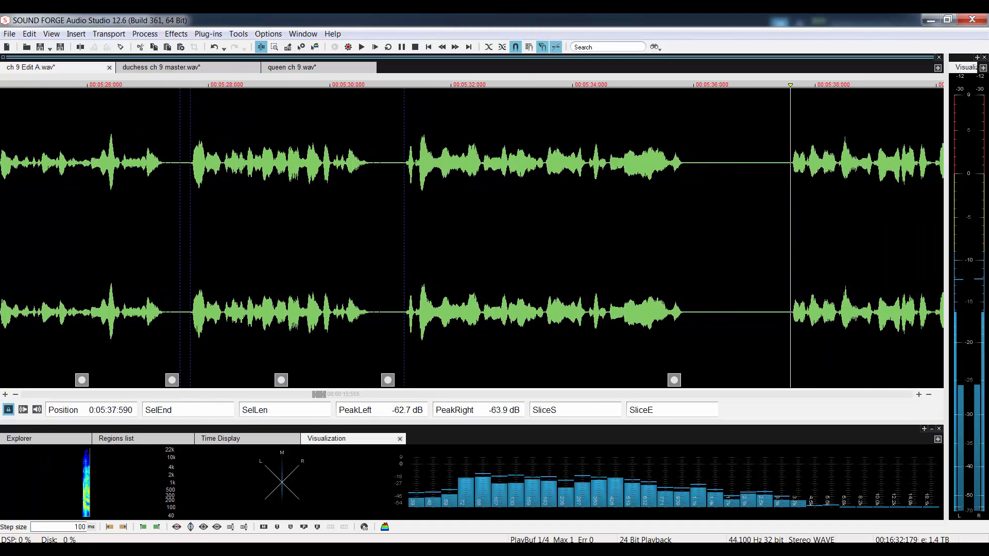
# Step: Listen to the new join near 0:05:31:230, starting playback from 0:05:28:430 and again from 0:05:28:771
pyautogui.click(234, 159)
pyautogui.press('space')
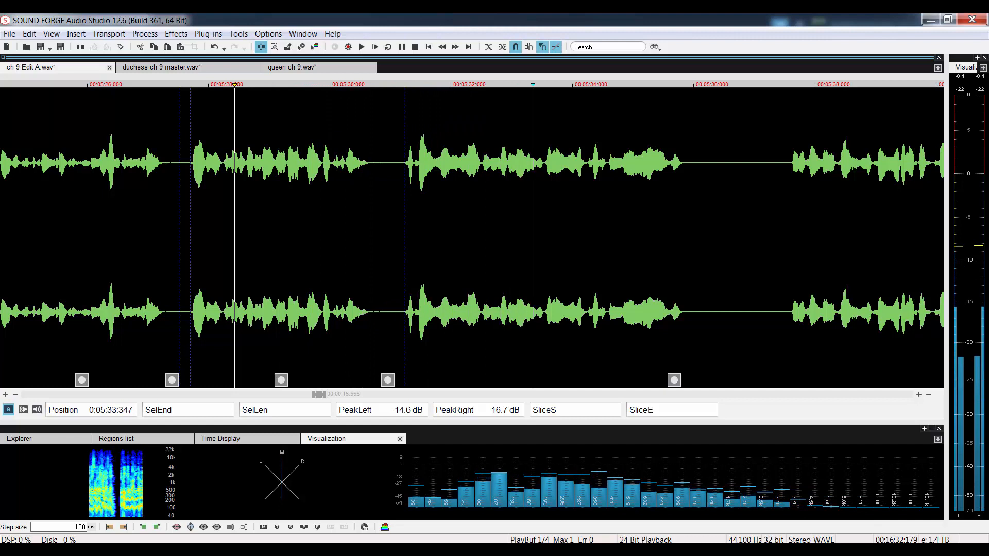
pyautogui.press('space')
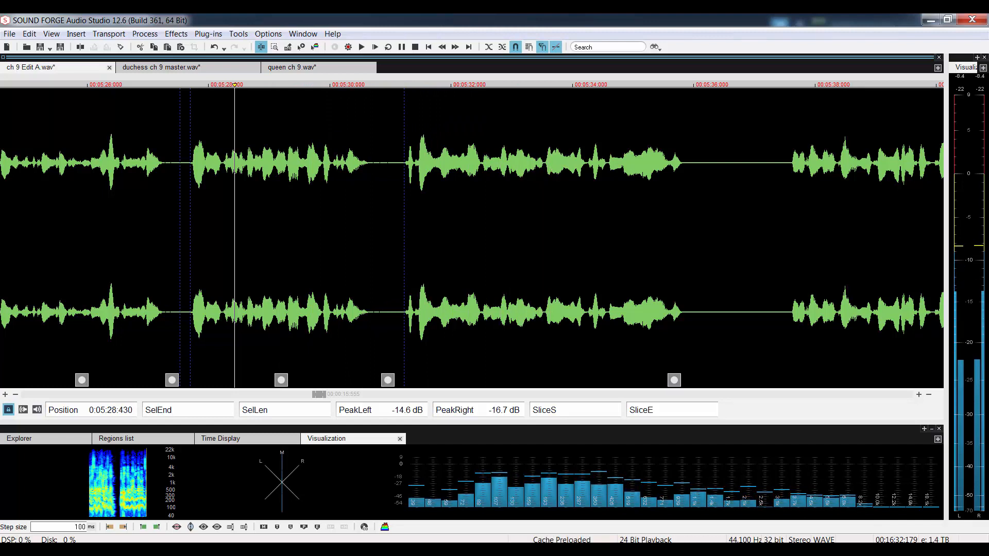
pyautogui.click(255, 237)
pyautogui.press('space')
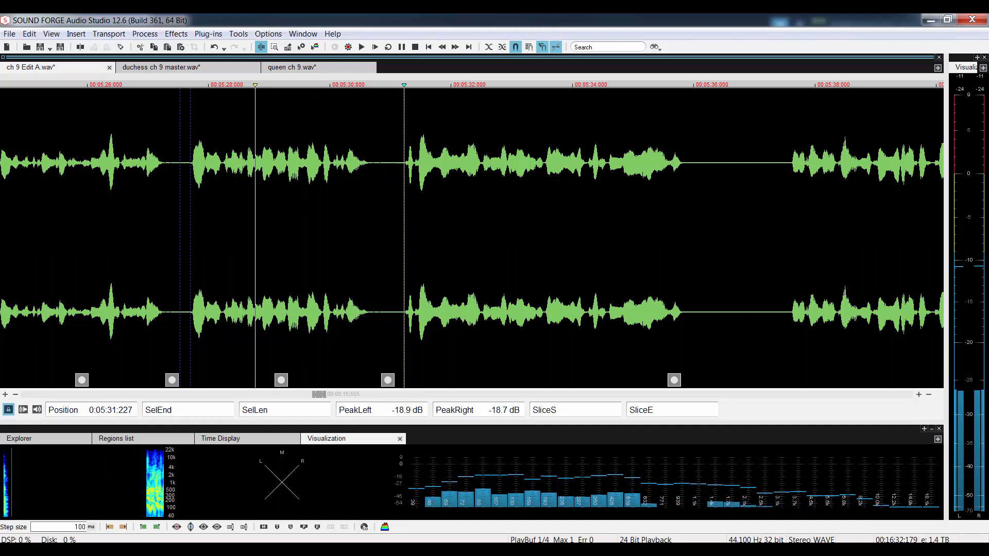
pyautogui.press('space')
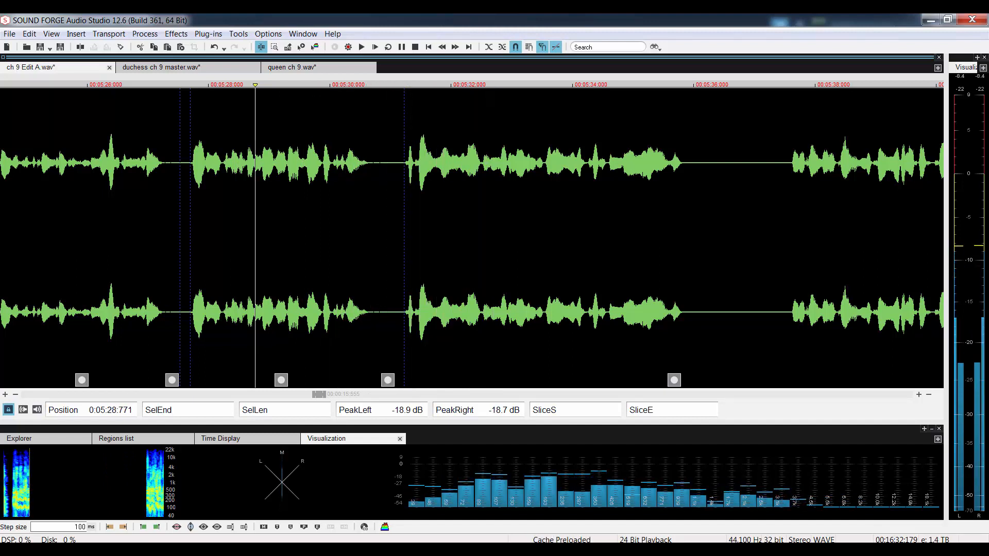
# Step: Tighten the gap before the join by deleting about 0.25 seconds of silence from 0:05:30:979, and play back the passage
pyautogui.moveTo(389, 237); pyautogui.dragTo(404, 237)
pyautogui.press('Delete')
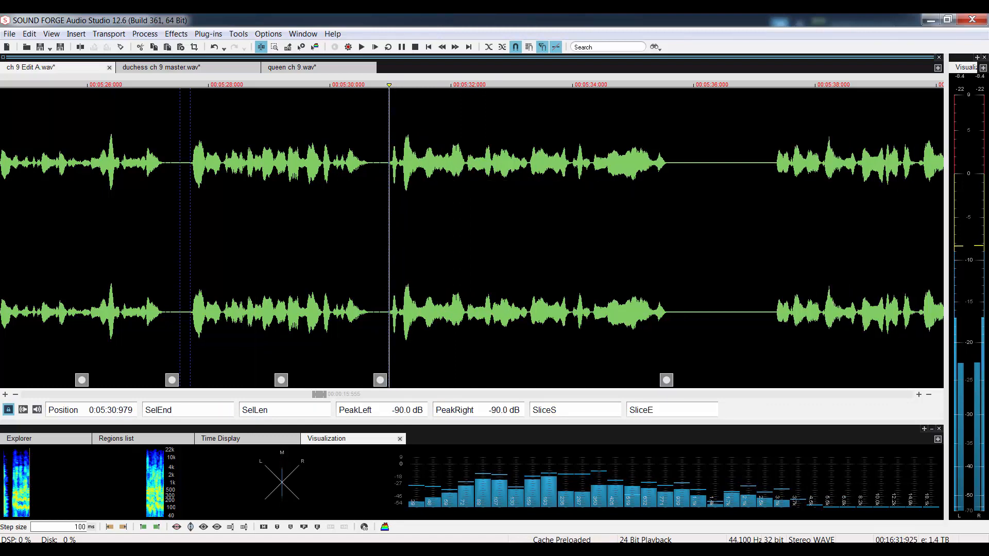
pyautogui.press('space')
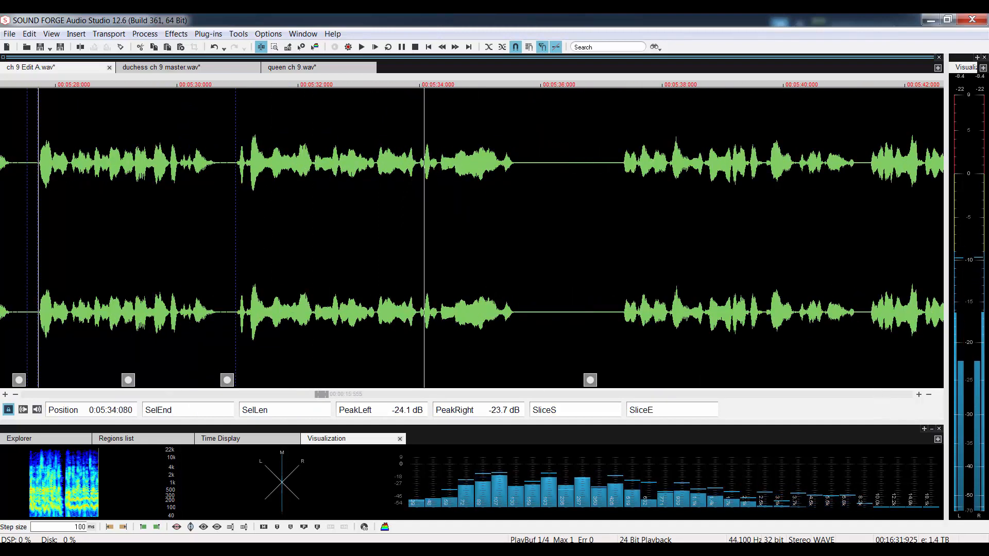
# Step: Tighten the pause before the phrase at 0:05:37:356 by deleting about 0.36 seconds of silence from 0:05:36:992
pyautogui.press('space')
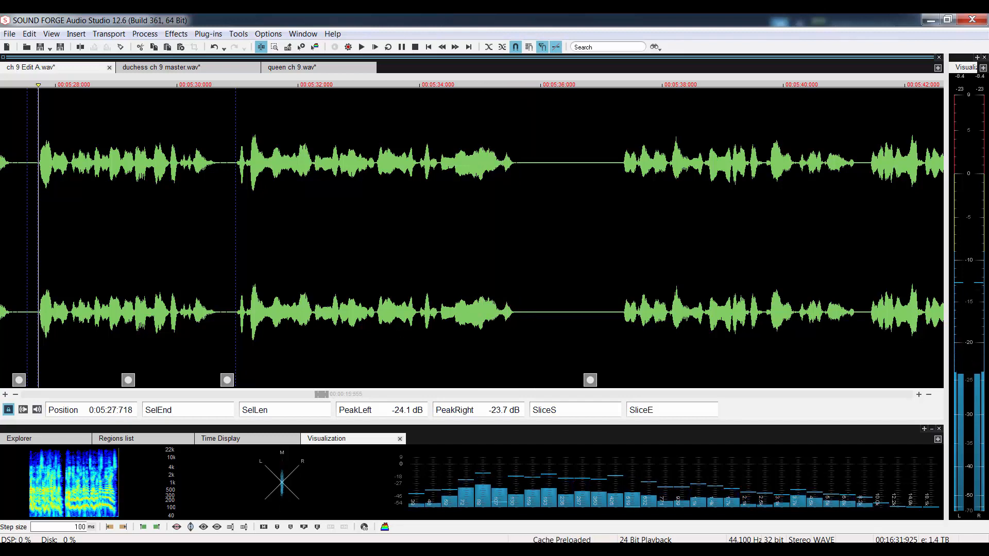
pyautogui.moveTo(517, 170); pyautogui.dragTo(623, 170)
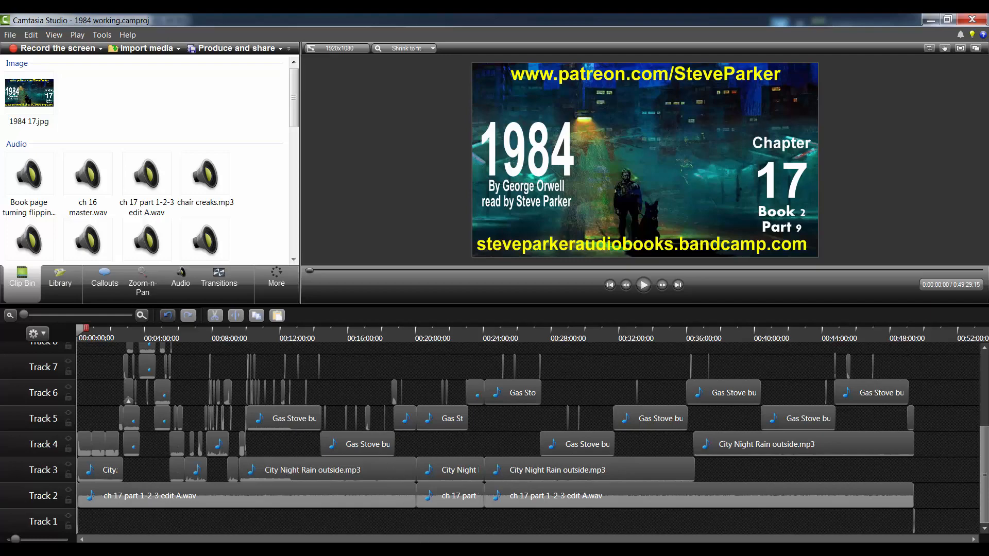
pyautogui.click(451, 549)
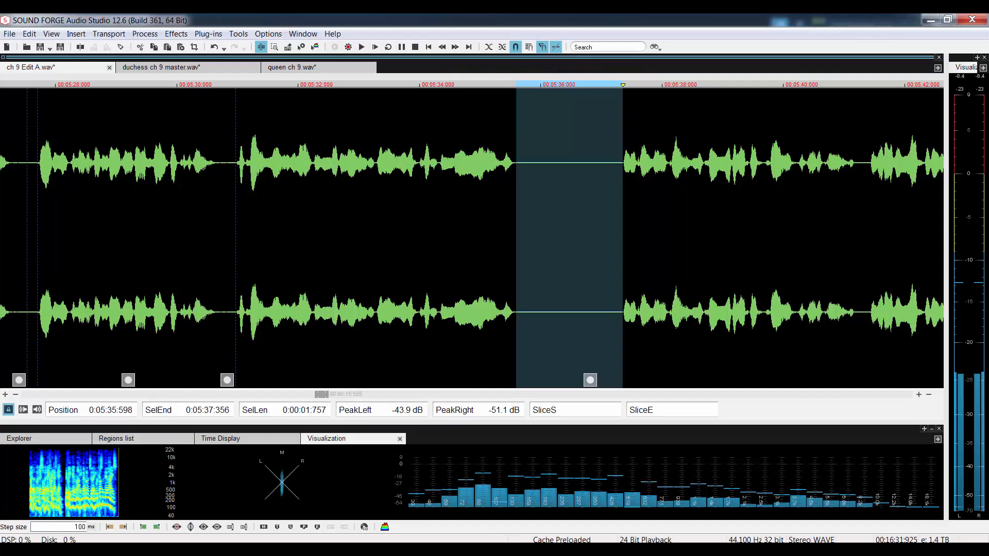
pyautogui.scroll(-6, 471, 237)
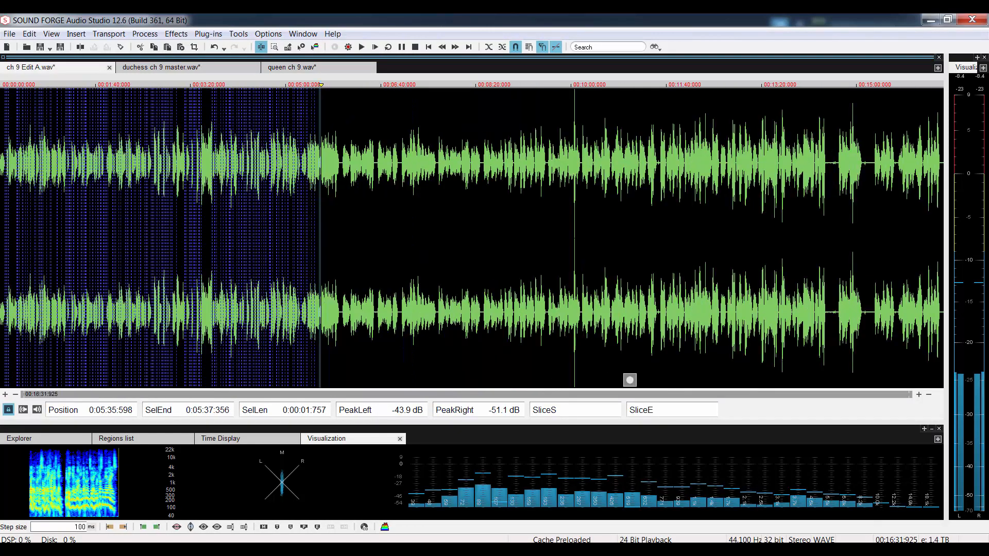
pyautogui.scroll(4, 472, 238)
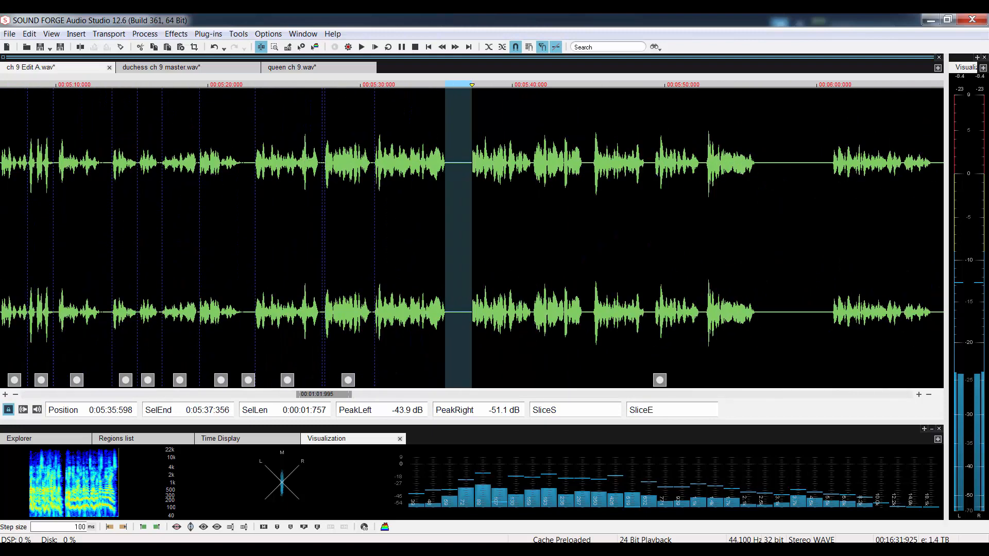
pyautogui.scroll(1, 472, 238)
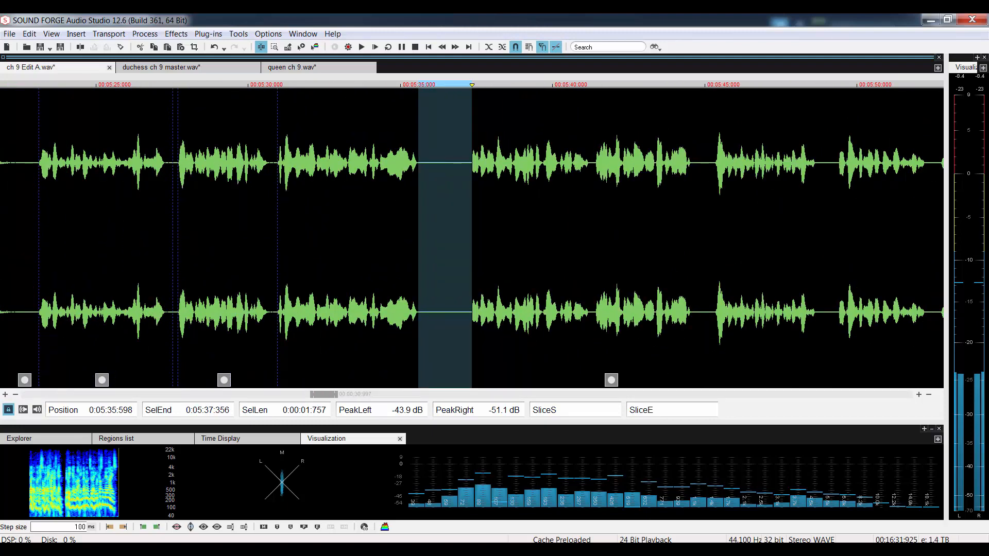
pyautogui.scroll(1, 374, 205)
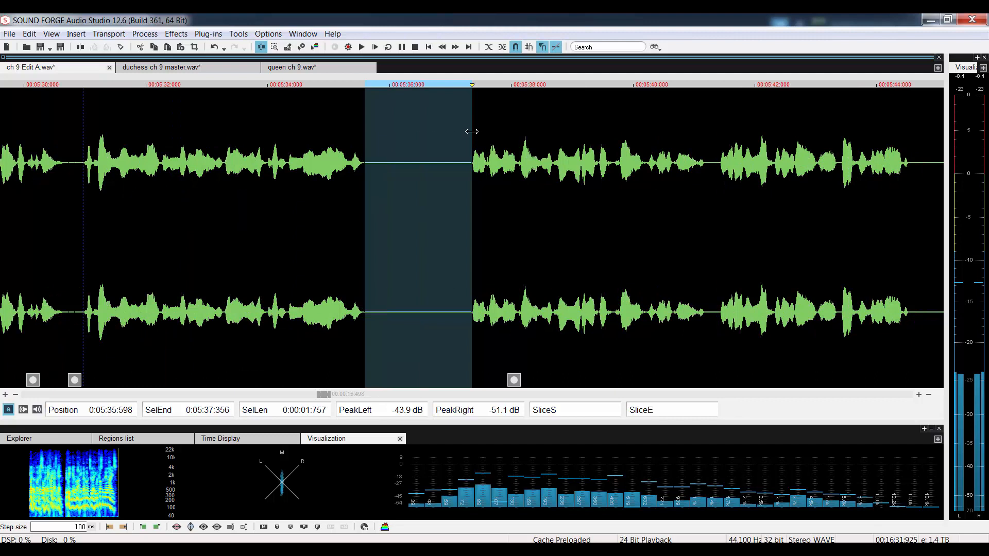
pyautogui.moveTo(472, 131)
pyautogui.mouseDown()
pyautogui.moveTo(437, 129)
pyautogui.moveTo(471, 133)
pyautogui.mouseUp()
pyautogui.press('Delete')
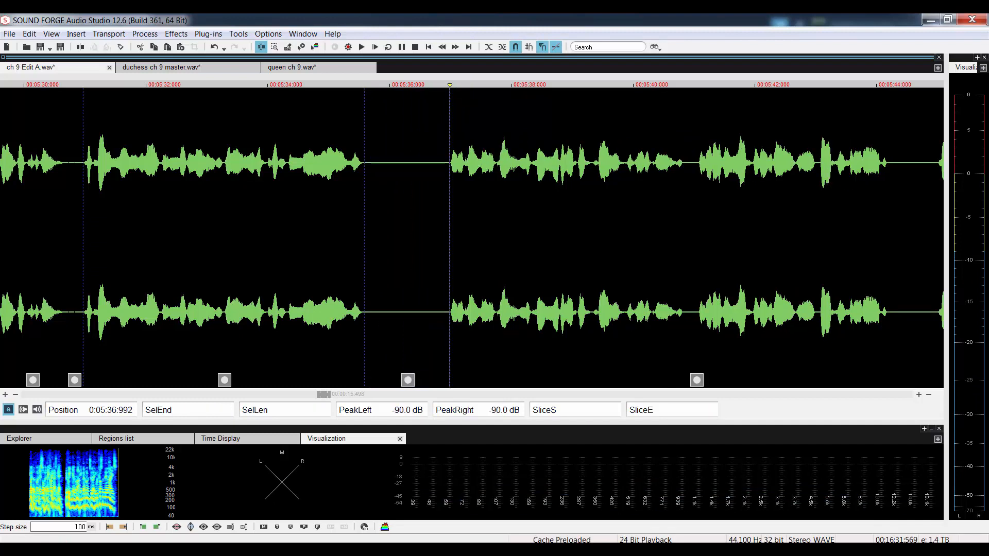
# Step: Listen to the shortened pause in context, starting playback from 0:05:33:338, and save ch 9 Edit A.wav
pyautogui.click(227, 134)
pyautogui.press('space')
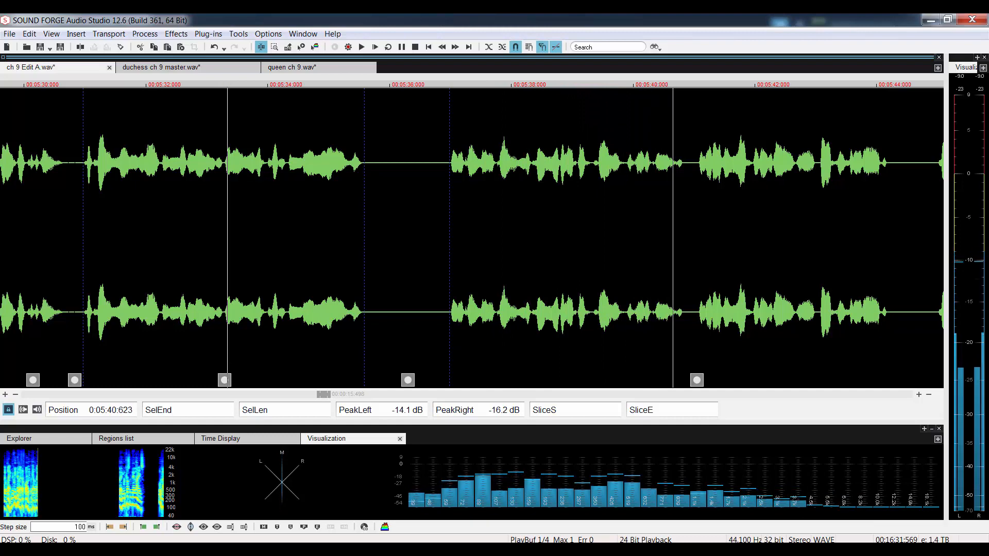
pyautogui.press('space')
pyautogui.press('Down')
pyautogui.press('Down')
pyautogui.press('Down')
pyautogui.press('Down')
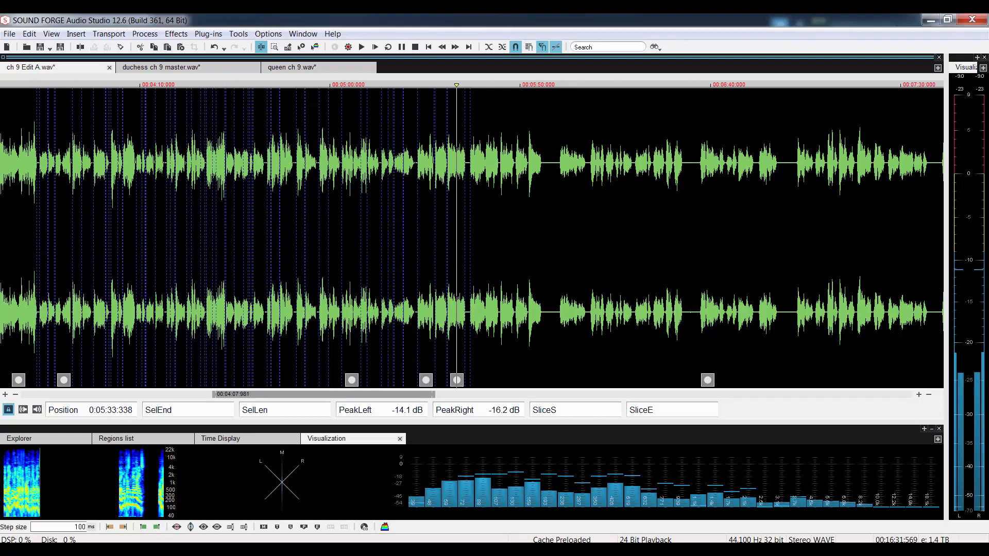
pyautogui.hotkey('ctrl', 's')
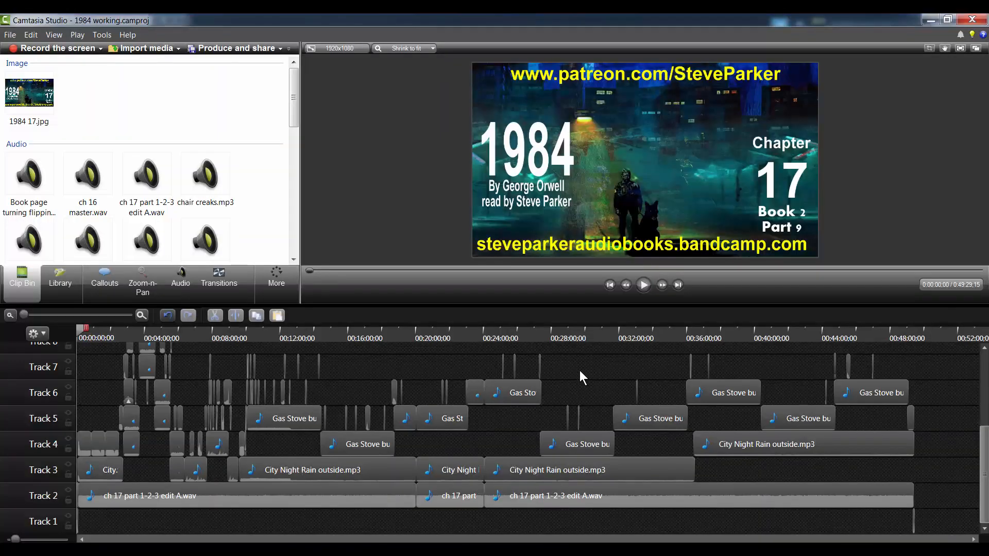
# Step: Switch to 1984 working.camproj in Camtasia Studio and examine the whole multitrack timeline from the start to the end at 0:49:29:15
pyautogui.moveTo(985, 484)
pyautogui.mouseDown()
pyautogui.moveTo(985, 423)
pyautogui.moveTo(986, 493)
pyautogui.moveTo(980, 381)
pyautogui.moveTo(984, 480)
pyautogui.mouseUp()
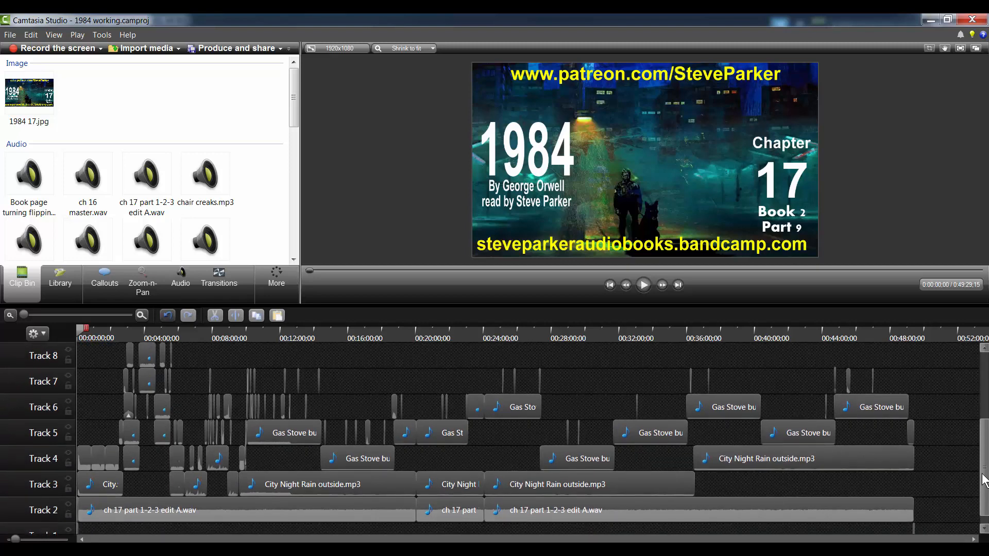
pyautogui.click(952, 333)
pyautogui.scroll(1, 942, 371)
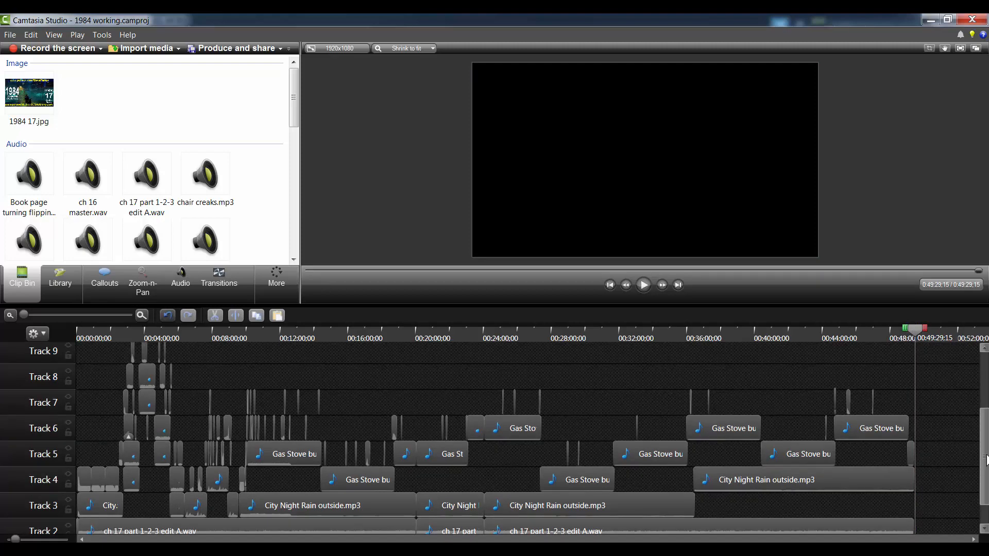
pyautogui.moveTo(985, 457)
pyautogui.mouseDown()
pyautogui.moveTo(985, 402)
pyautogui.moveTo(985, 478)
pyautogui.moveTo(985, 451)
pyautogui.moveTo(985, 466)
pyautogui.mouseUp()
pyautogui.moveTo(688, 335); pyautogui.dragTo(205, 347)
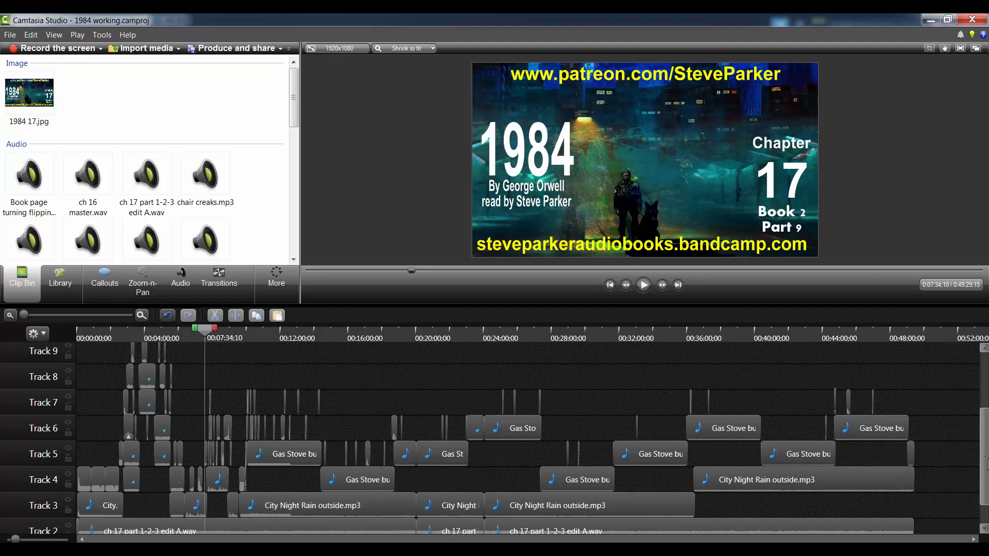
pyautogui.scroll(2, 984, 438)
pyautogui.scroll(-2, 716, 474)
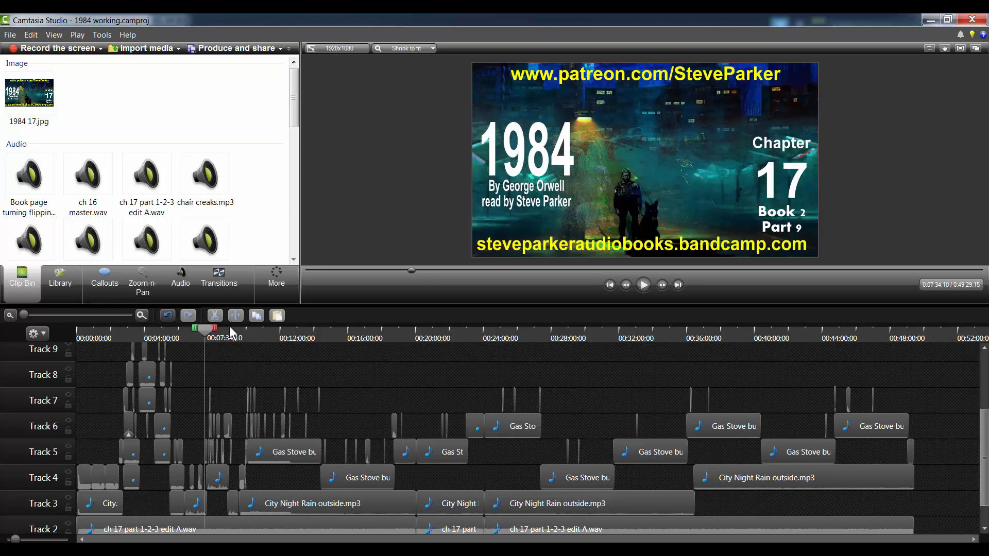
pyautogui.moveTo(238, 332); pyautogui.dragTo(247, 332)
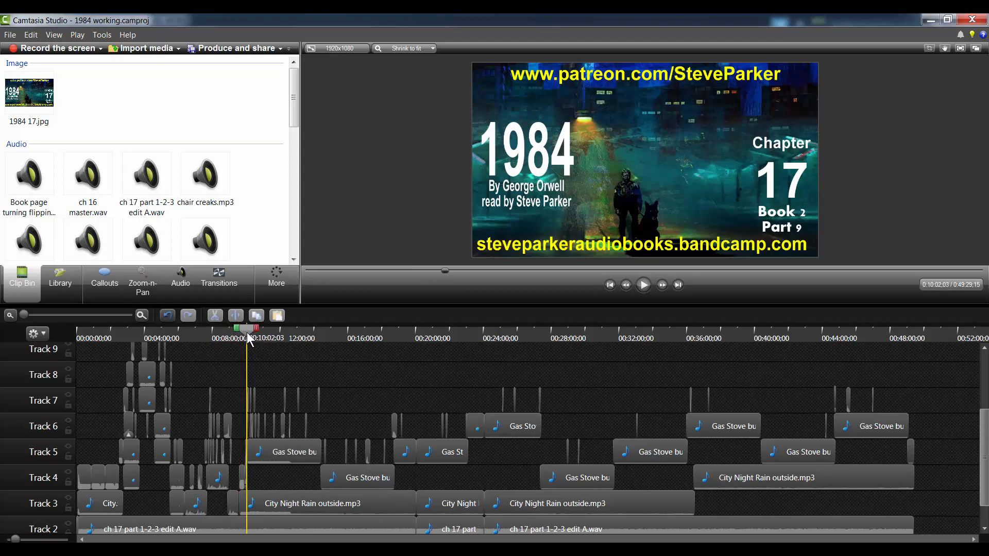
pyautogui.moveTo(247, 340); pyautogui.dragTo(8, 347)
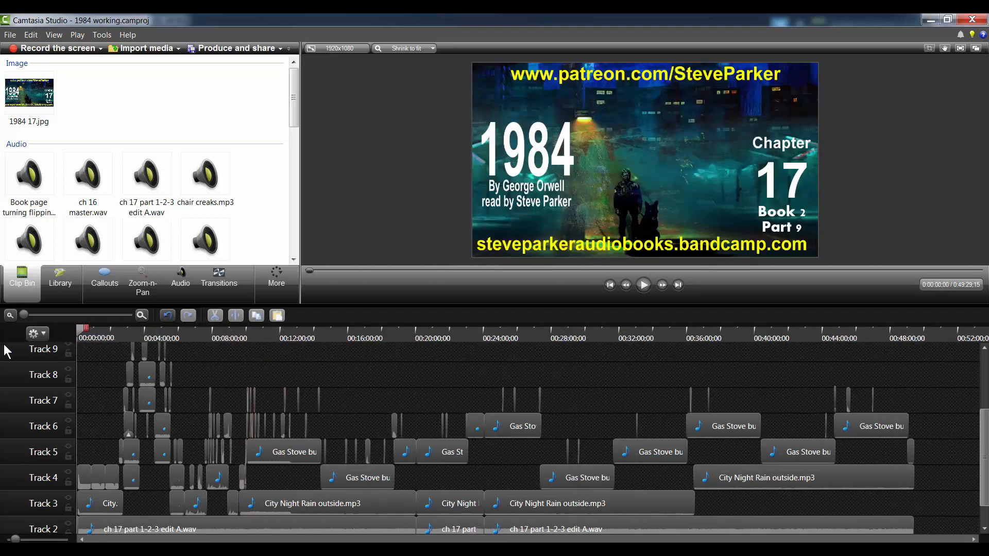
pyautogui.scroll(-1, 975, 438)
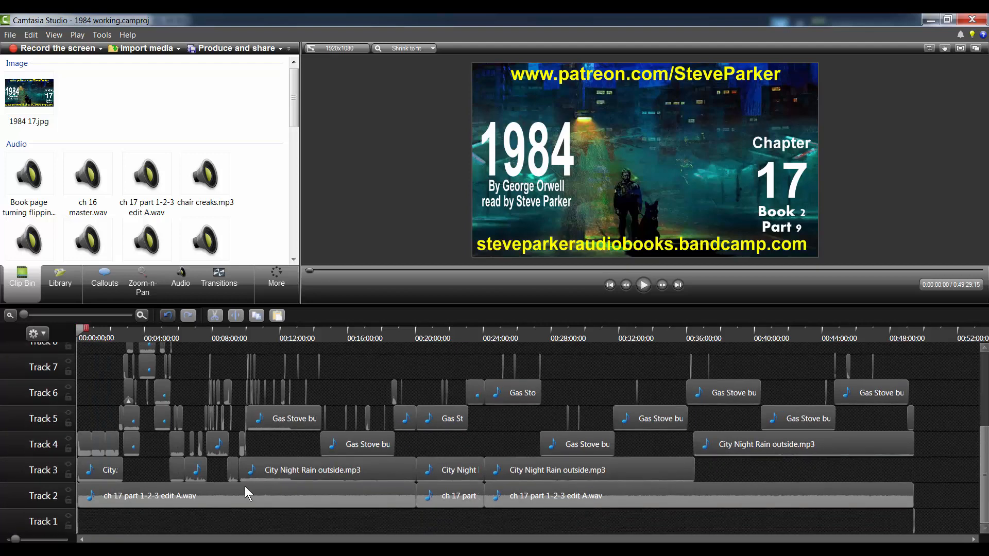
# Step: Play the project's opening seconds, where the Jetgirl intro music, narration, city and footsteps clips overlap, and stop after the narration resumes
pyautogui.moveTo(26, 313); pyautogui.dragTo(98, 315)
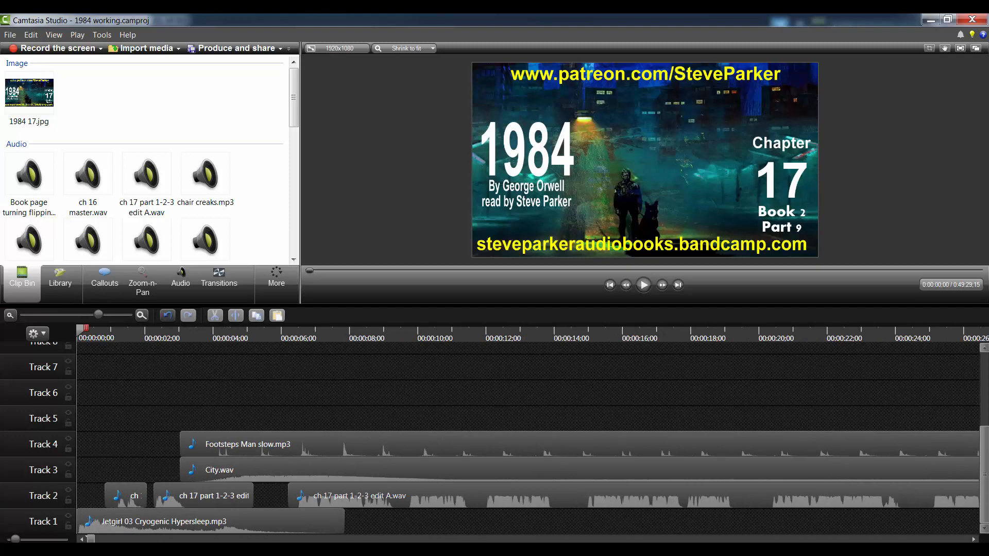
pyautogui.click(199, 528)
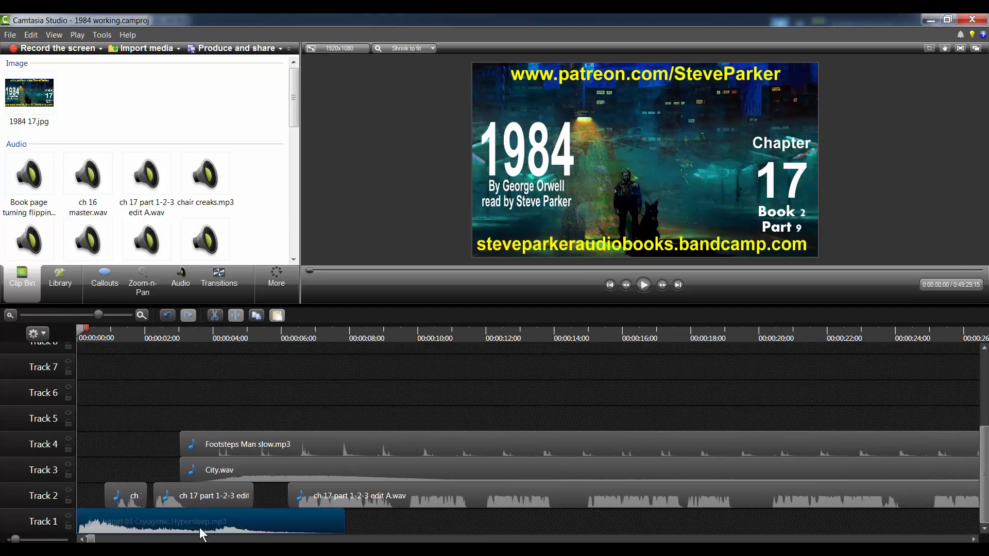
pyautogui.click(407, 524)
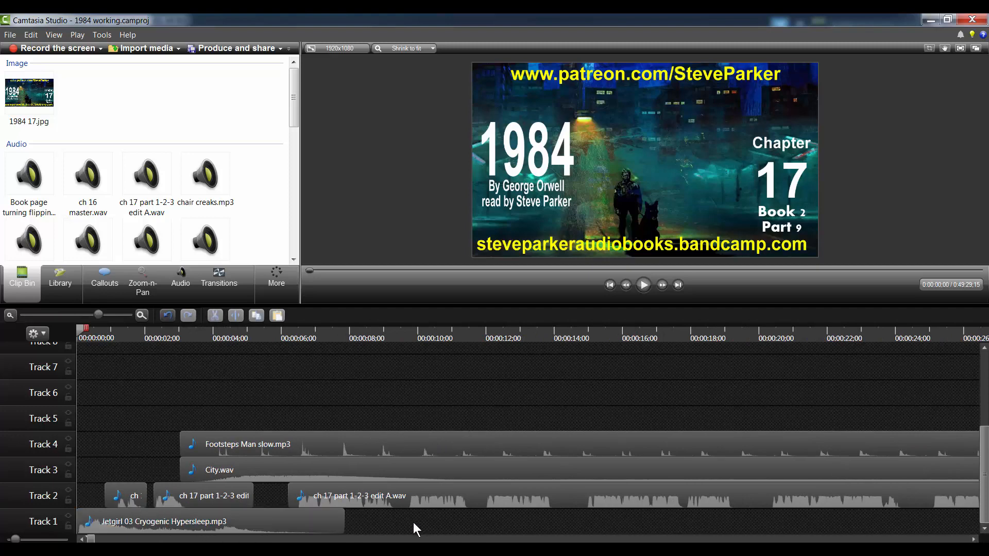
pyautogui.click(643, 285)
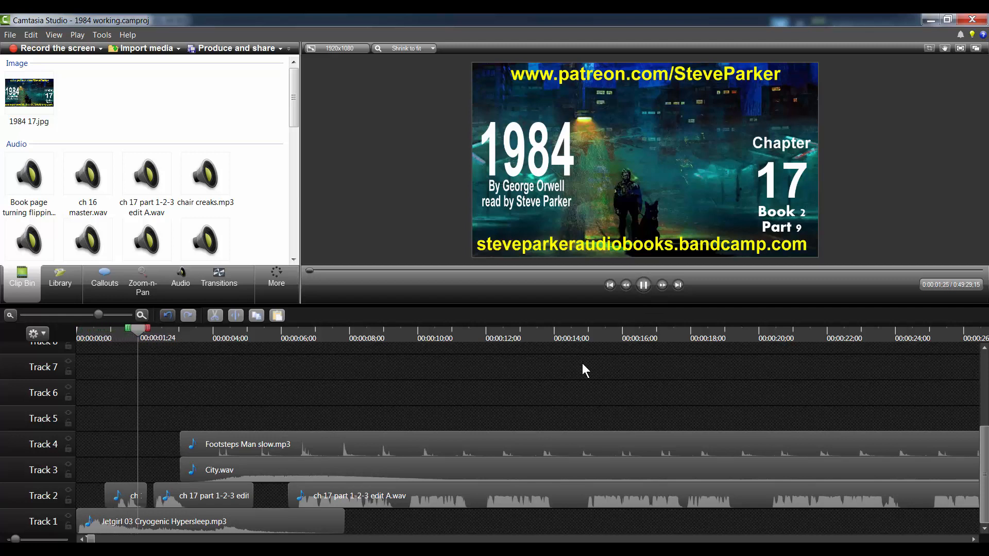
pyautogui.click(645, 284)
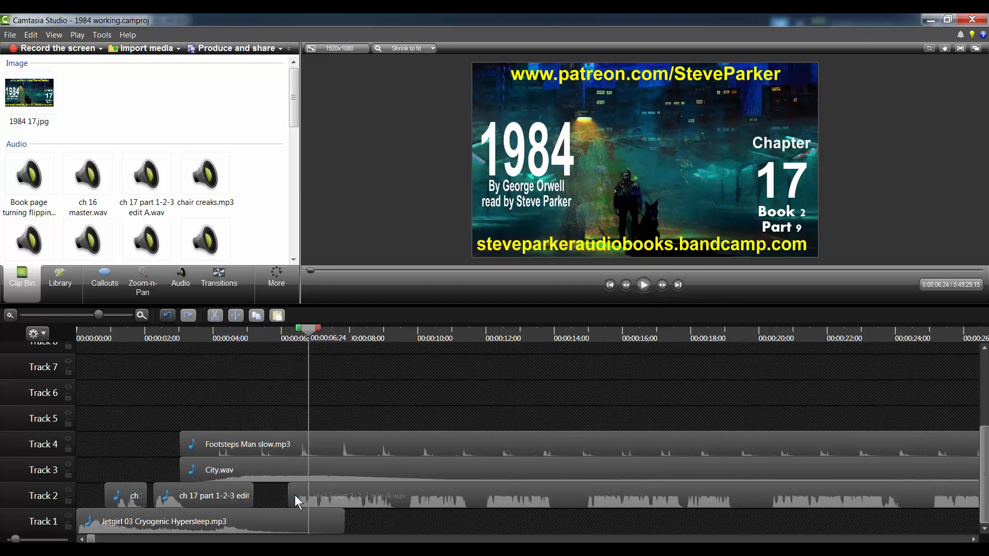
pyautogui.moveTo(309, 332); pyautogui.dragTo(300, 331)
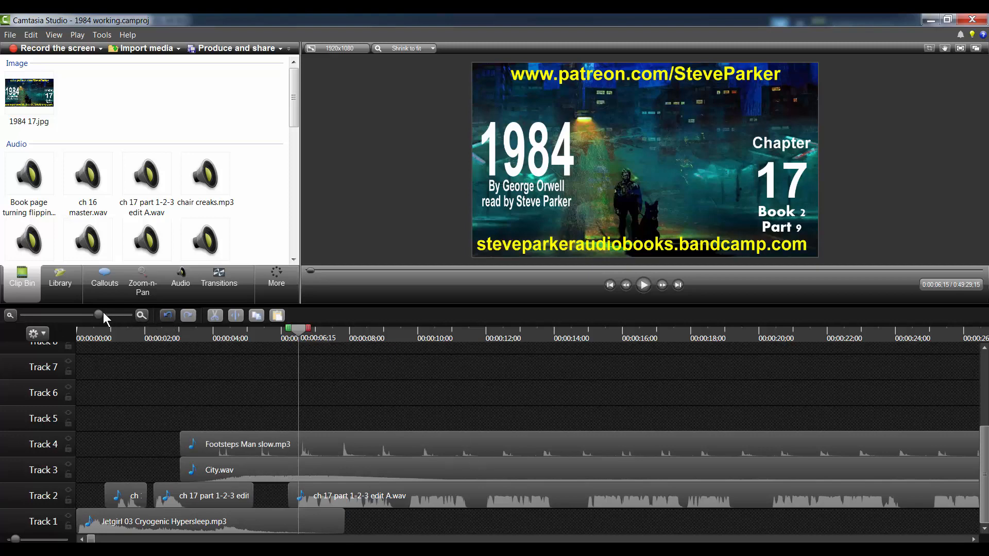
# Step: Place the playhead at 0:02:41:00, just before the crowd clips, and enlarge the timeline area to fit more tracks
pyautogui.moveTo(103, 313); pyautogui.dragTo(78, 316)
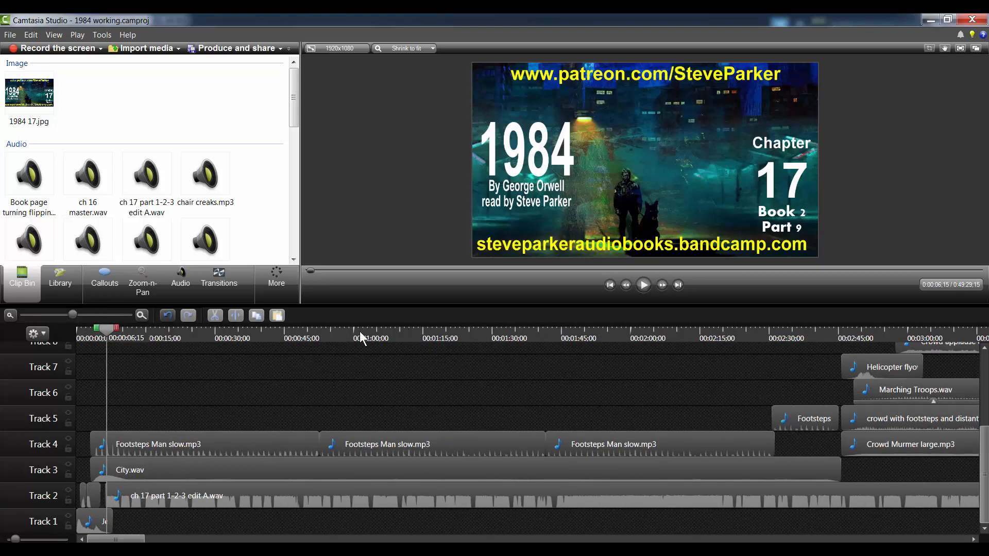
pyautogui.moveTo(362, 340); pyautogui.dragTo(820, 378)
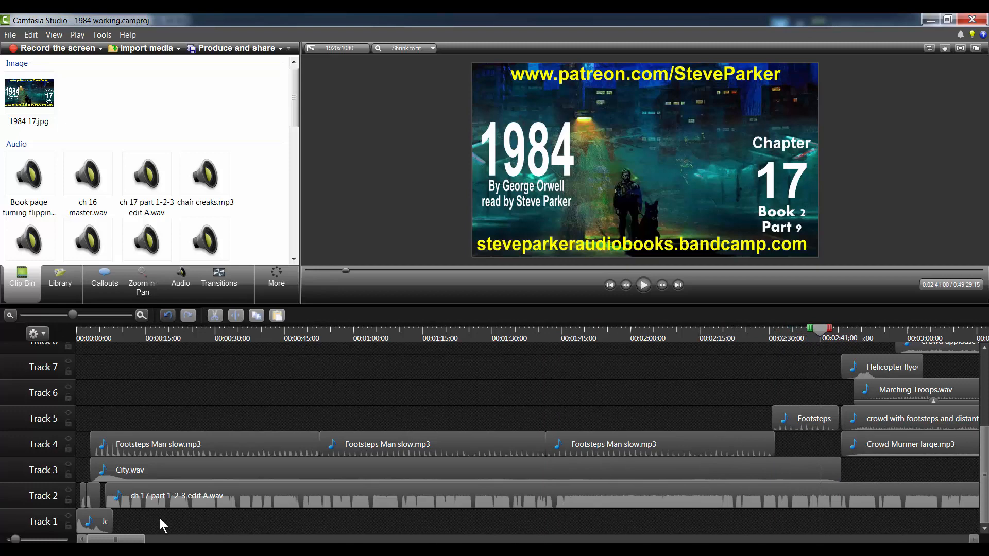
pyautogui.moveTo(124, 540); pyautogui.dragTo(165, 540)
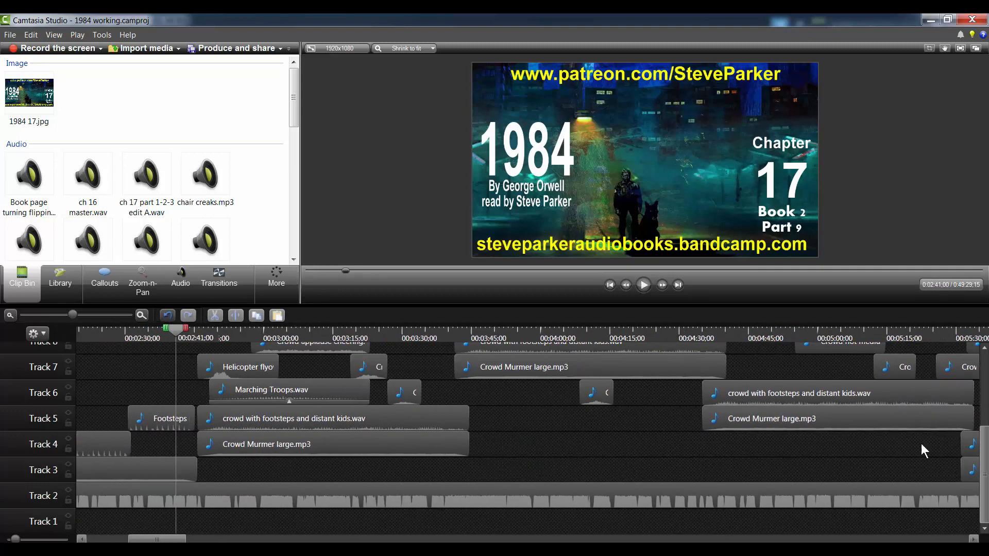
pyautogui.moveTo(986, 494); pyautogui.dragTo(988, 448)
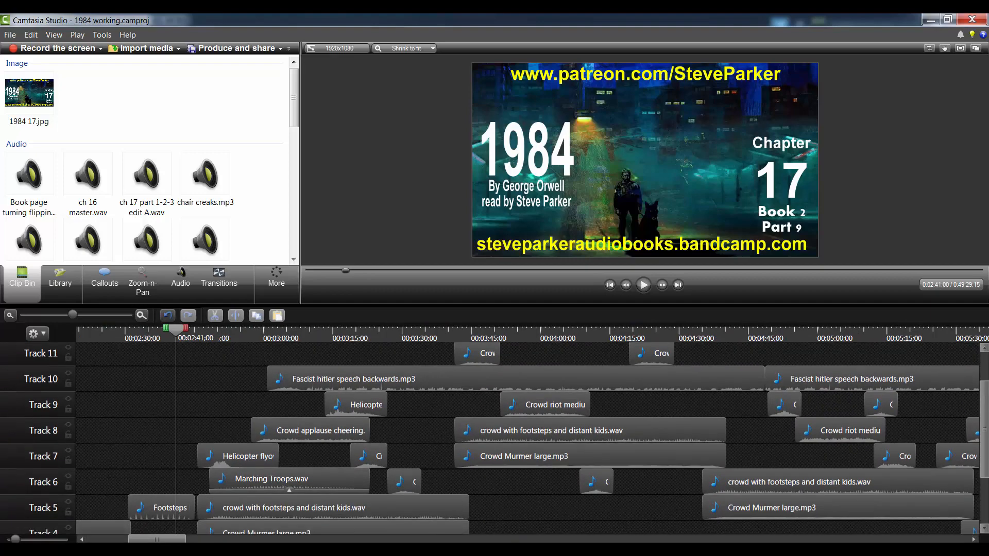
pyautogui.moveTo(444, 309); pyautogui.dragTo(442, 198)
pyautogui.scroll(2, 953, 425)
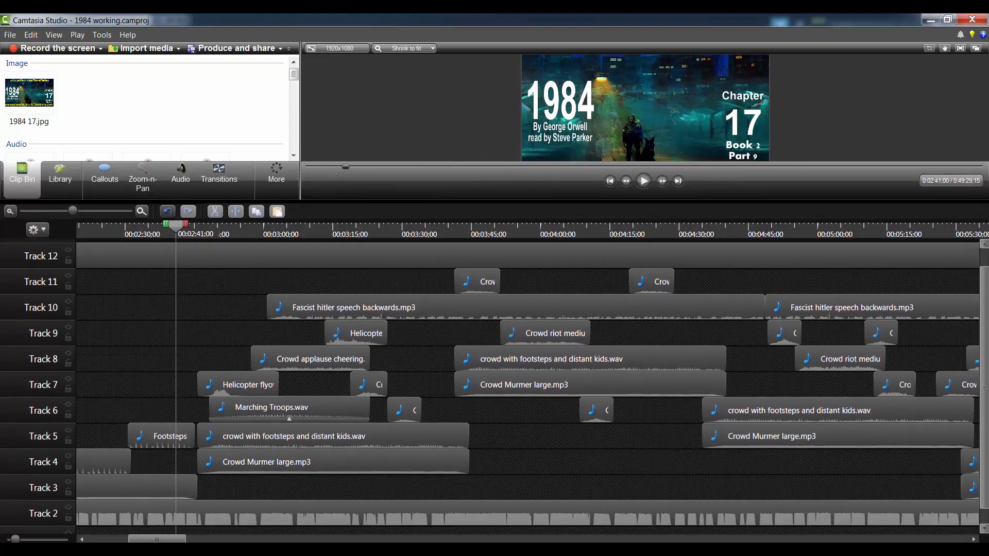
# Step: Look over the layered crowd, helicopter and speech effects after 0:02:41:00, and turn off Track 2 with the narration
pyautogui.moveTo(162, 539)
pyautogui.mouseDown()
pyautogui.moveTo(210, 540)
pyautogui.moveTo(157, 541)
pyautogui.mouseUp()
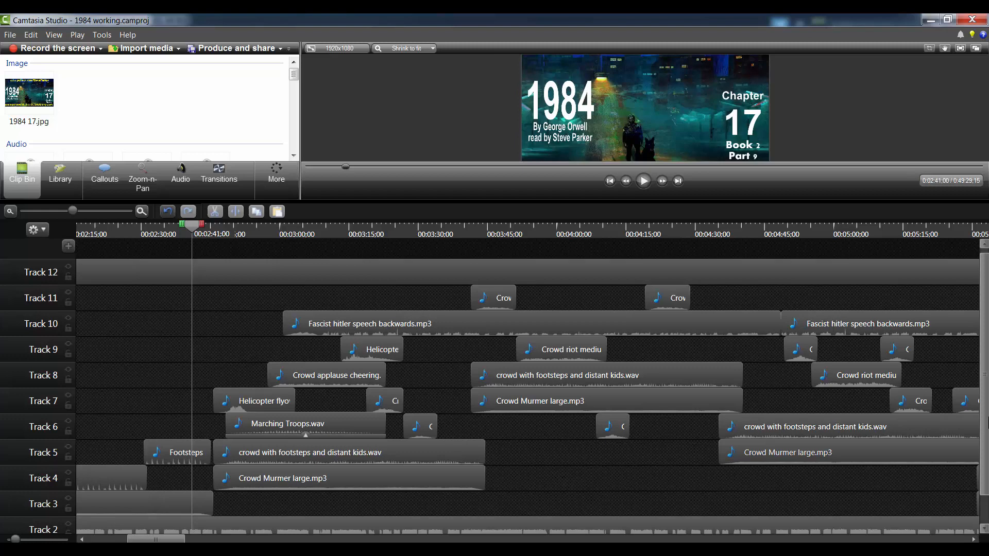
pyautogui.scroll(-2, 757, 455)
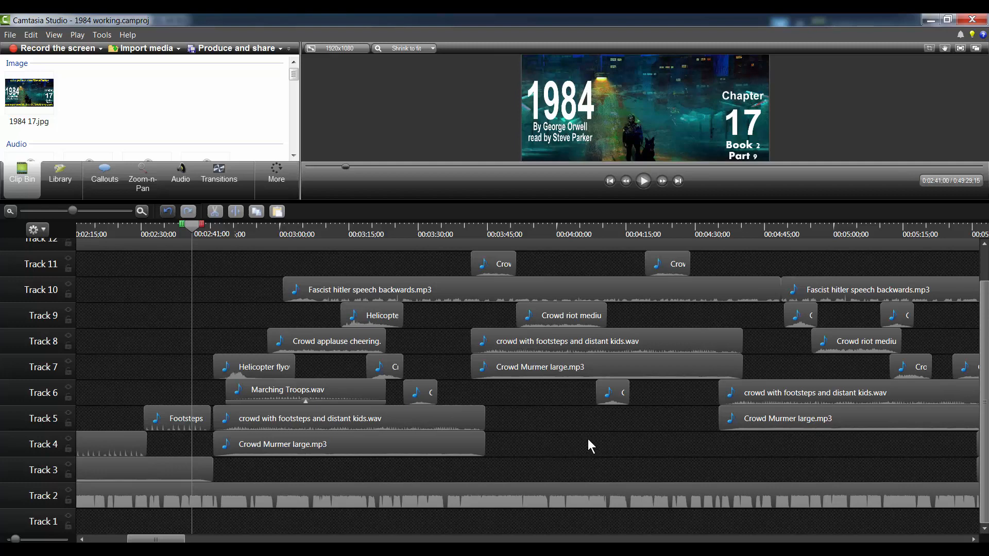
pyautogui.scroll(2, 987, 448)
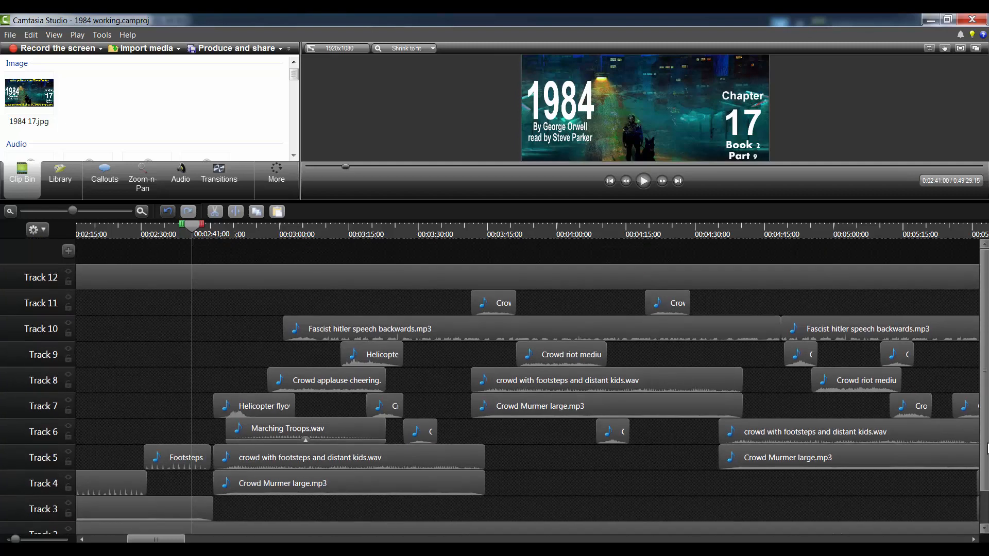
pyautogui.scroll(-1, 987, 448)
pyautogui.scroll(1, 986, 448)
pyautogui.scroll(-1, 987, 448)
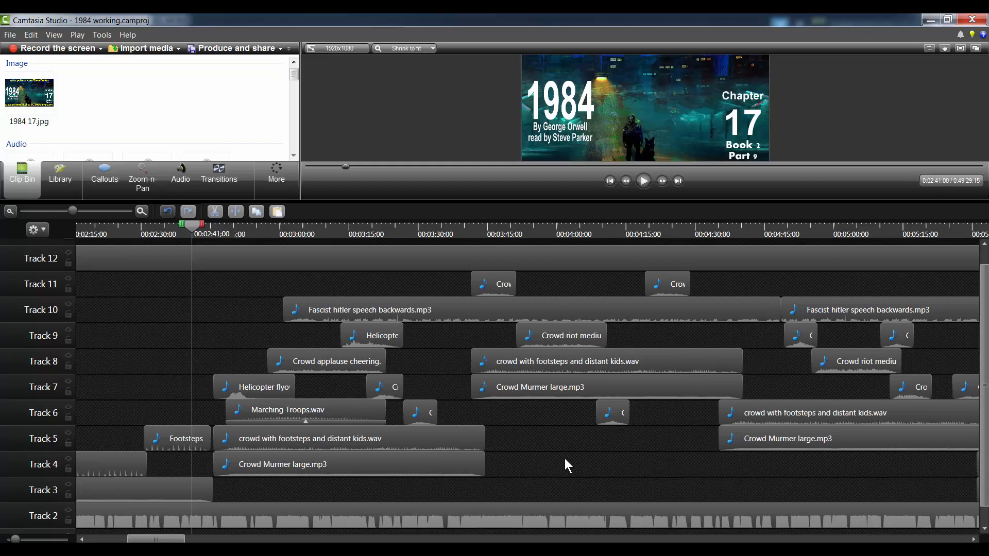
pyautogui.click(67, 512)
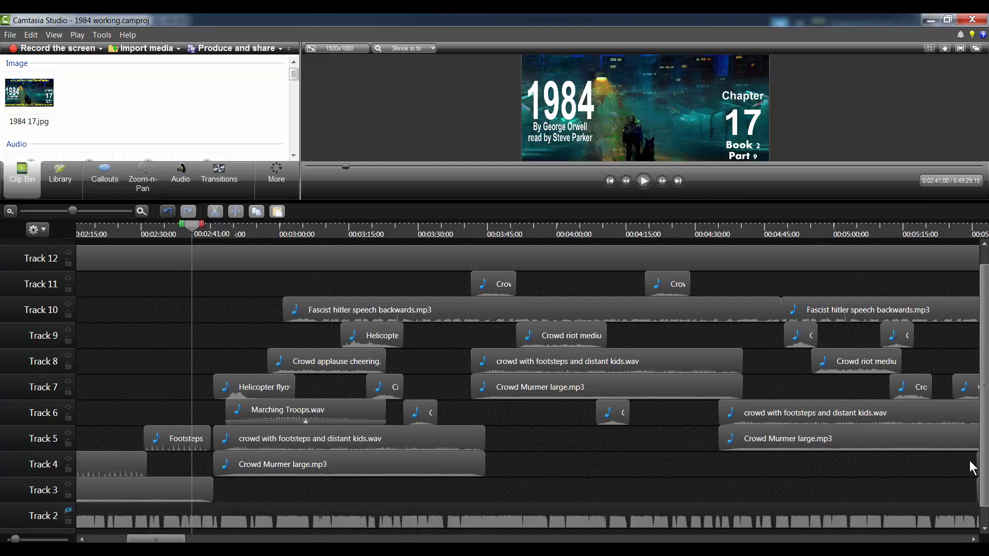
pyautogui.scroll(-1, 972, 464)
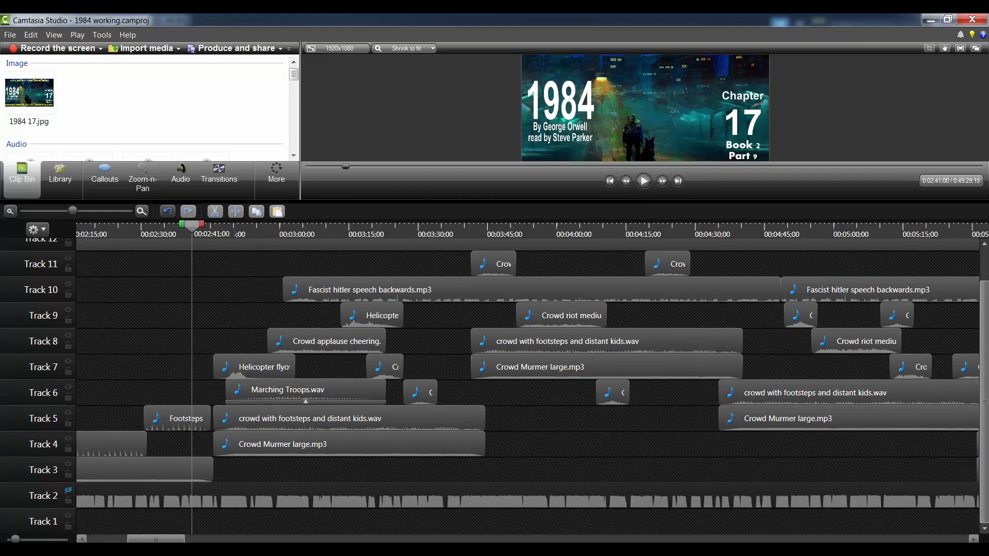
# Step: Play the layered crowd, helicopter, marching and speech effects from 0:02:41:00 and stop at 0:03:20:04
pyautogui.moveTo(155, 539)
pyautogui.mouseDown()
pyautogui.moveTo(114, 539)
pyautogui.moveTo(174, 539)
pyautogui.moveTo(156, 539)
pyautogui.mouseUp()
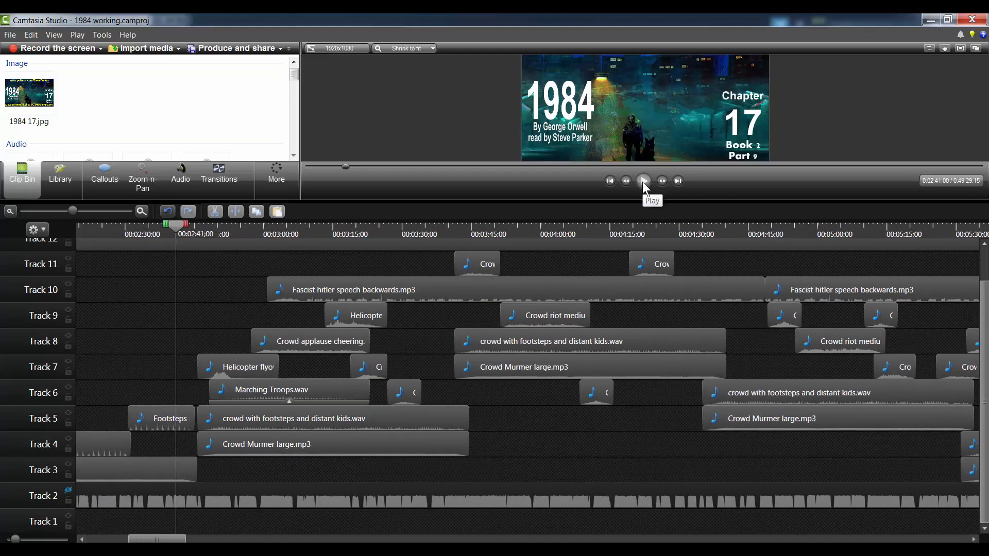
pyautogui.click(138, 245)
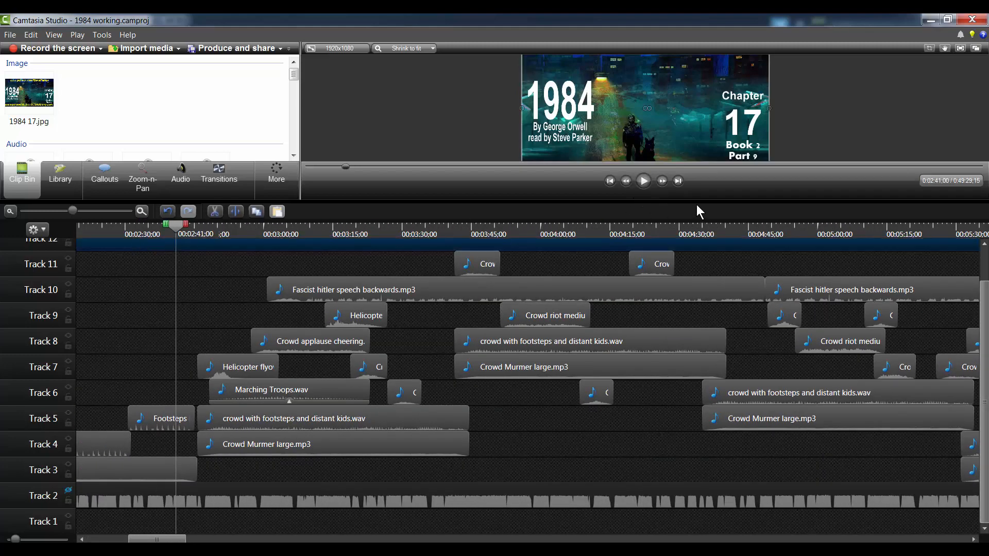
pyautogui.click(644, 181)
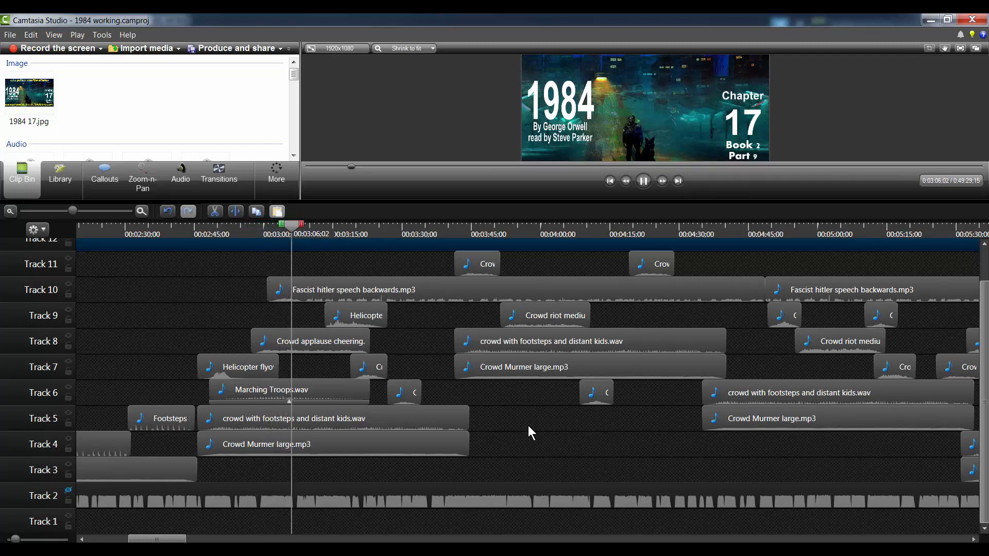
pyautogui.click(404, 292)
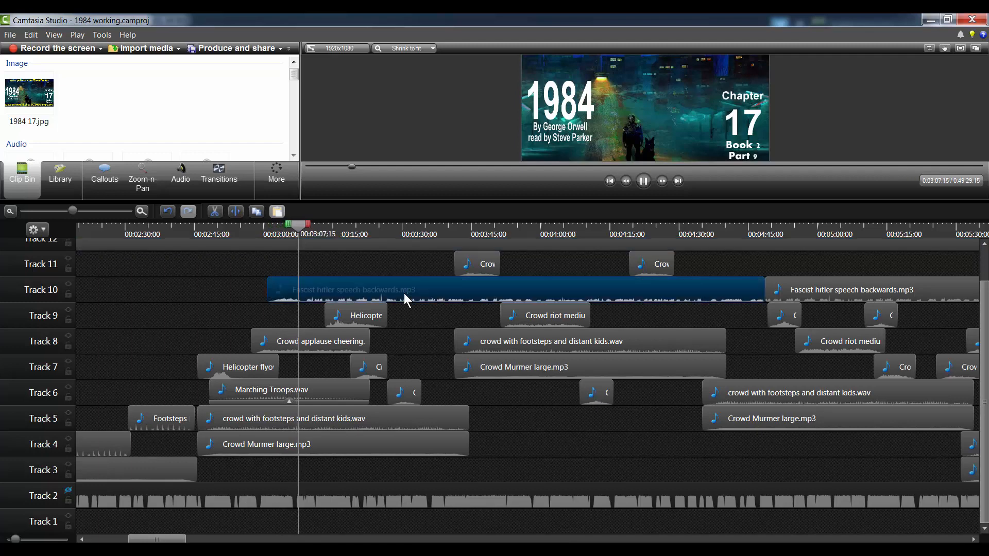
pyautogui.click(644, 181)
pyautogui.click(549, 440)
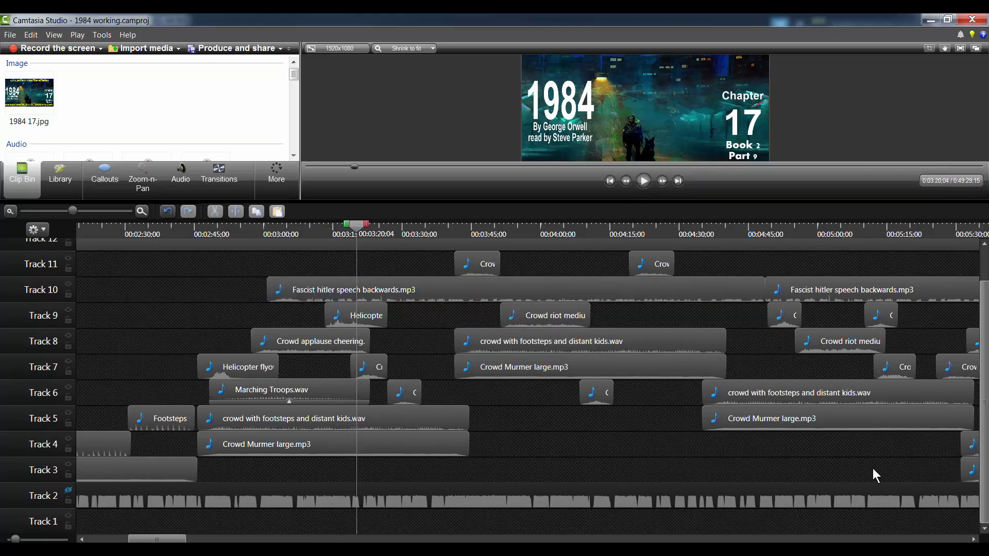
# Step: Examine the point on Track 10 where the two Fascist hitler speech backwards.mp3 clips meet
pyautogui.scroll(1, 875, 474)
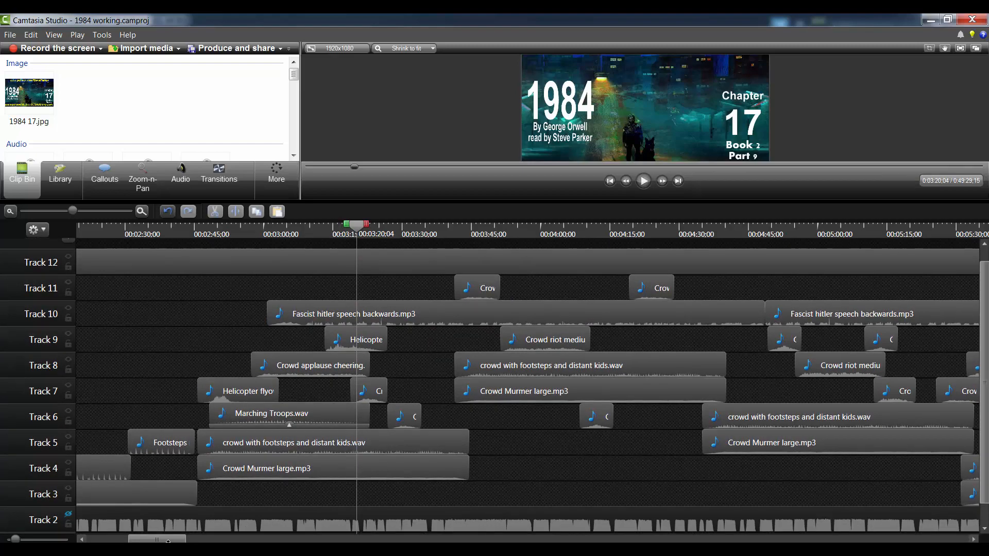
pyautogui.moveTo(164, 541); pyautogui.dragTo(175, 542)
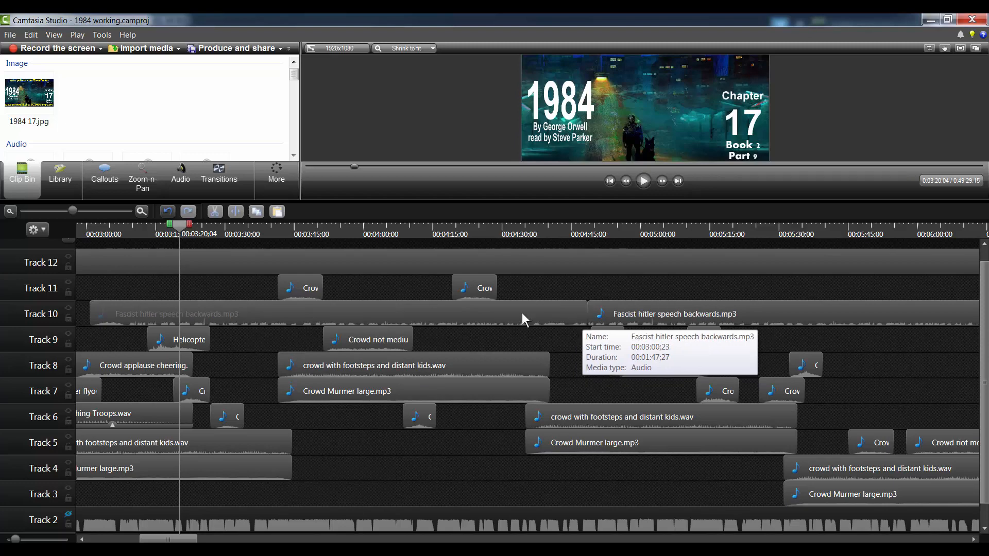
pyautogui.click(603, 310)
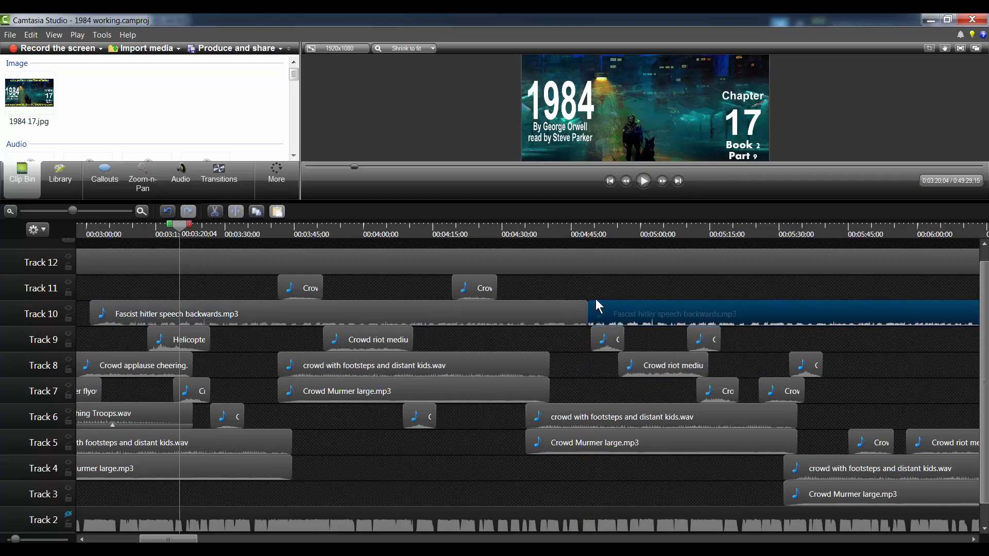
pyautogui.click(568, 285)
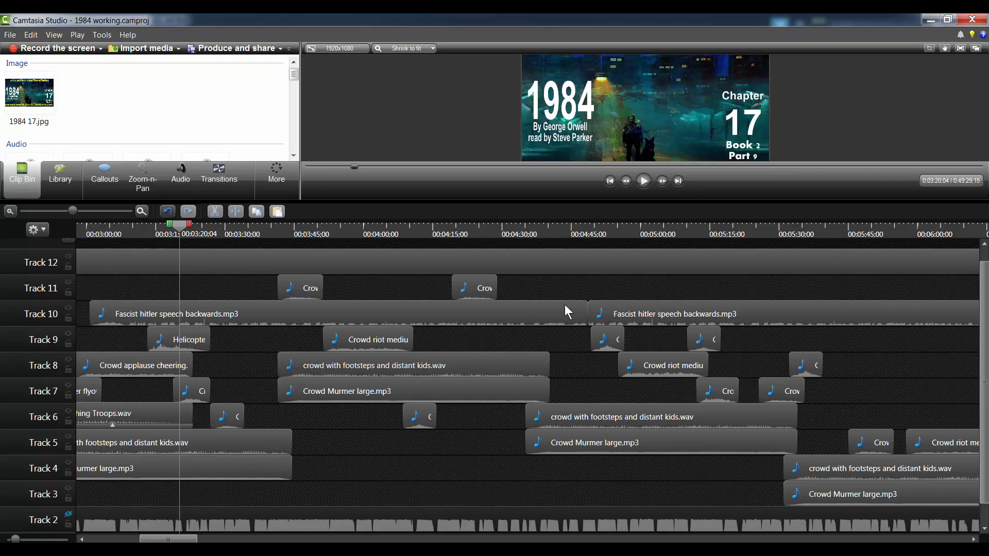
# Step: Play the crowd and riot section from 0:03:20:04, skipping ahead twice to the second speech clip, and stop at 0:05:07:02
pyautogui.click(644, 182)
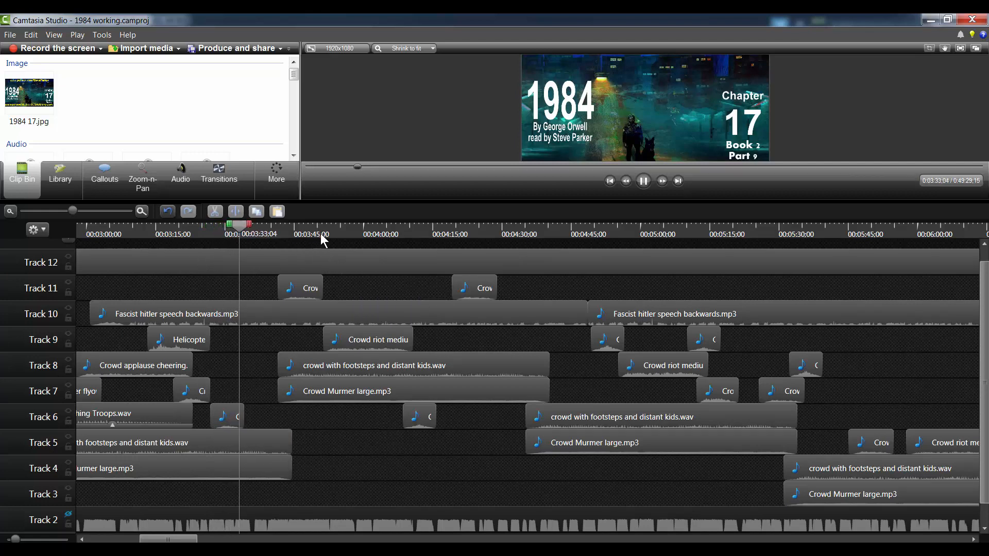
pyautogui.moveTo(321, 233); pyautogui.dragTo(332, 233)
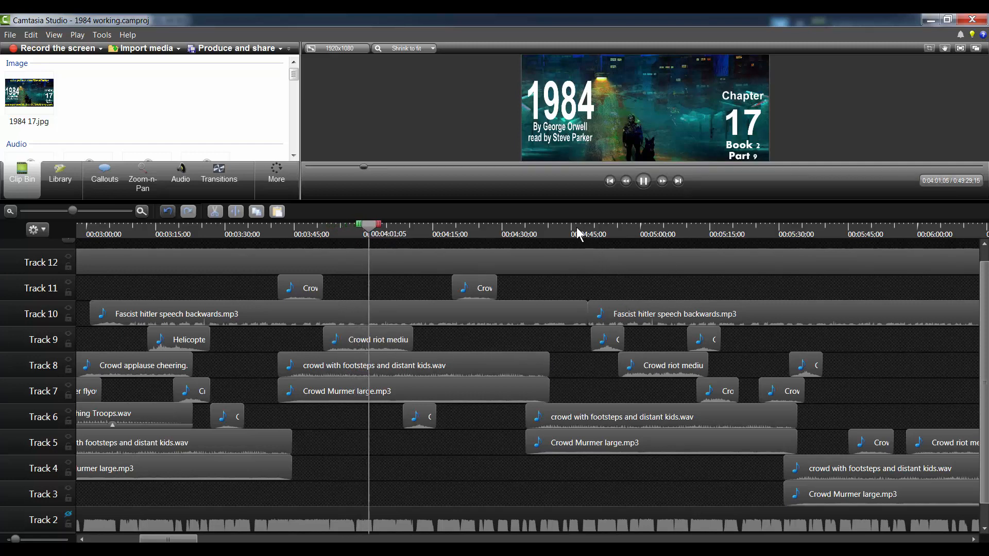
pyautogui.moveTo(579, 234); pyautogui.dragTo(607, 231)
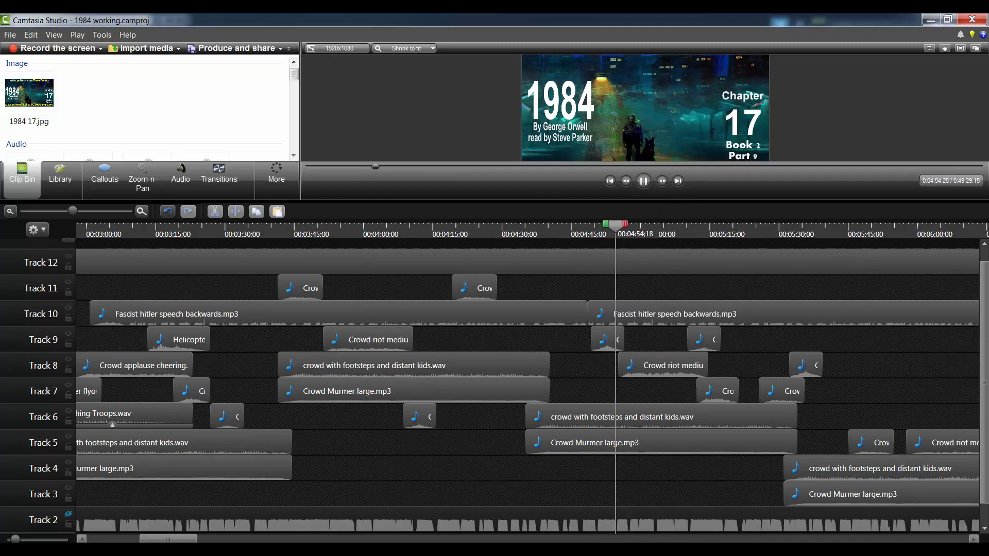
pyautogui.click(485, 539)
pyautogui.click(485, 539)
pyautogui.click(485, 539)
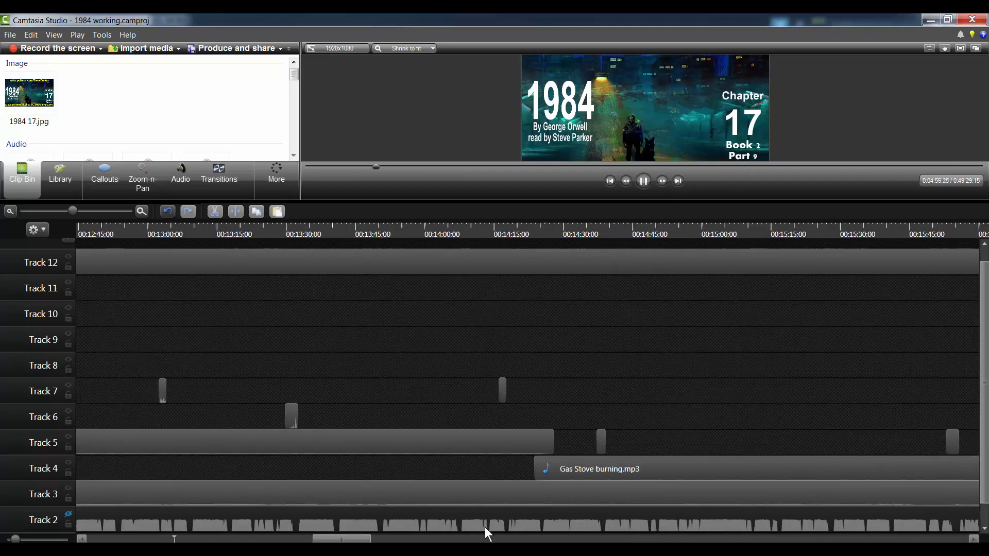
pyautogui.moveTo(344, 540); pyautogui.dragTo(192, 541)
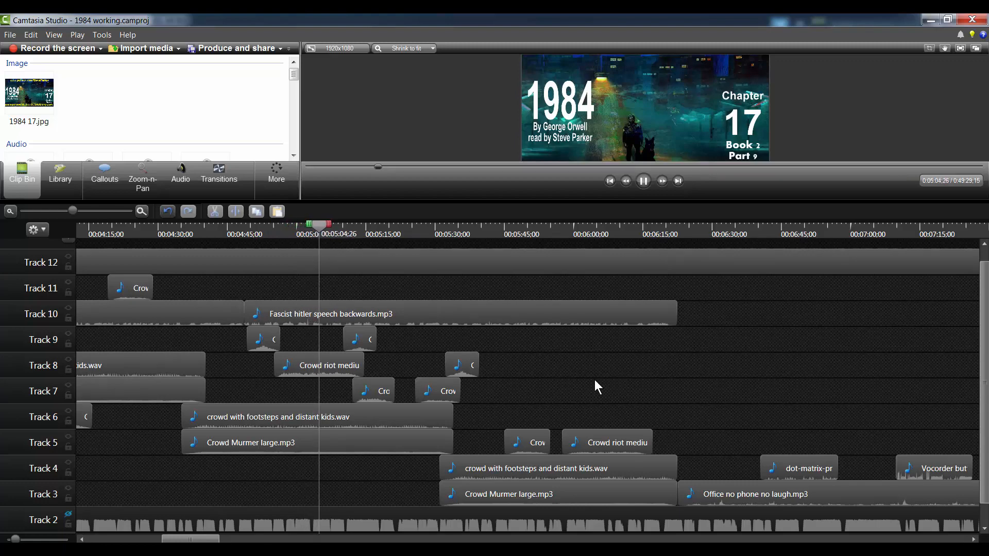
pyautogui.click(644, 181)
# Step: Look over all tracks of the whole chapter and place the playhead at 0:07:34:10, where the office effects begin
pyautogui.moveTo(73, 211); pyautogui.dragTo(23, 211)
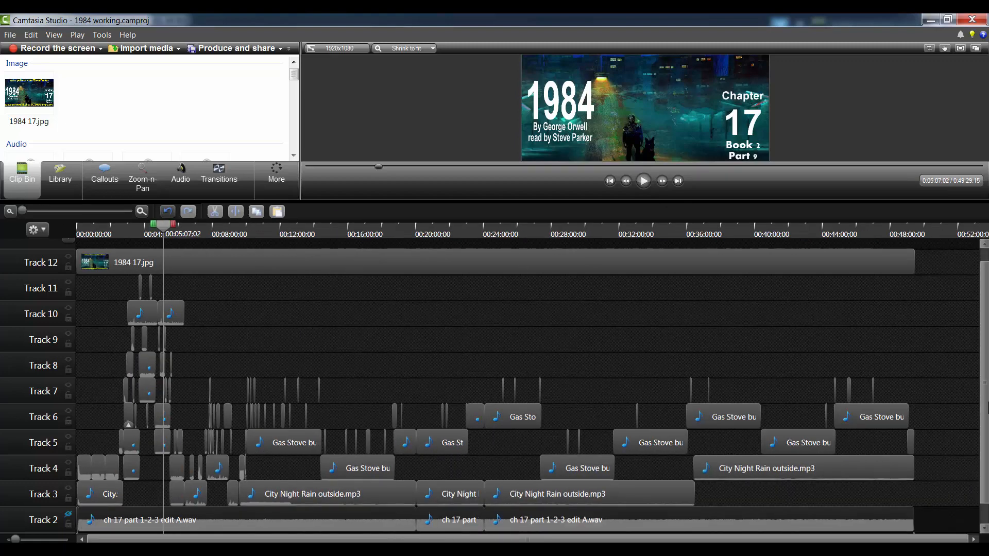
pyautogui.moveTo(983, 401); pyautogui.dragTo(985, 427)
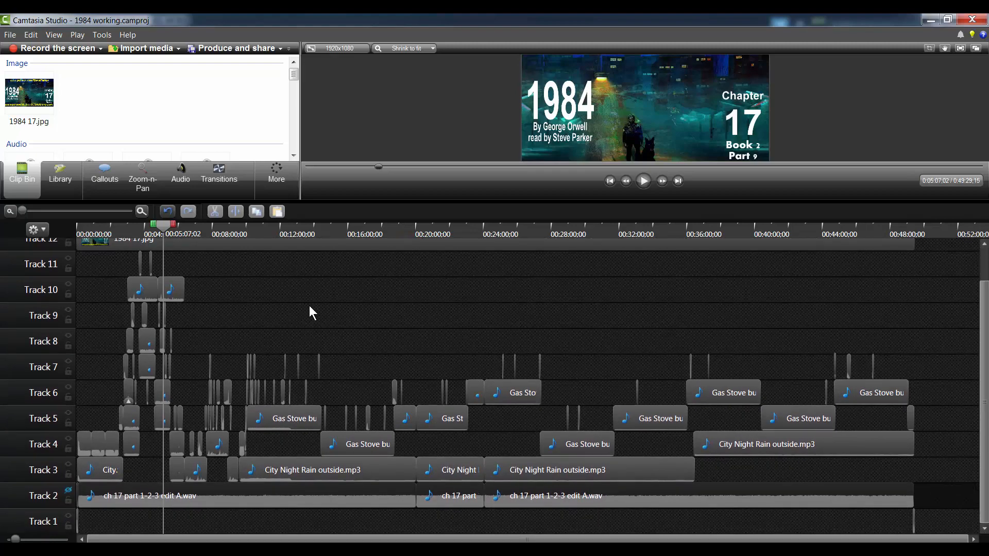
pyautogui.moveTo(23, 209); pyautogui.dragTo(60, 211)
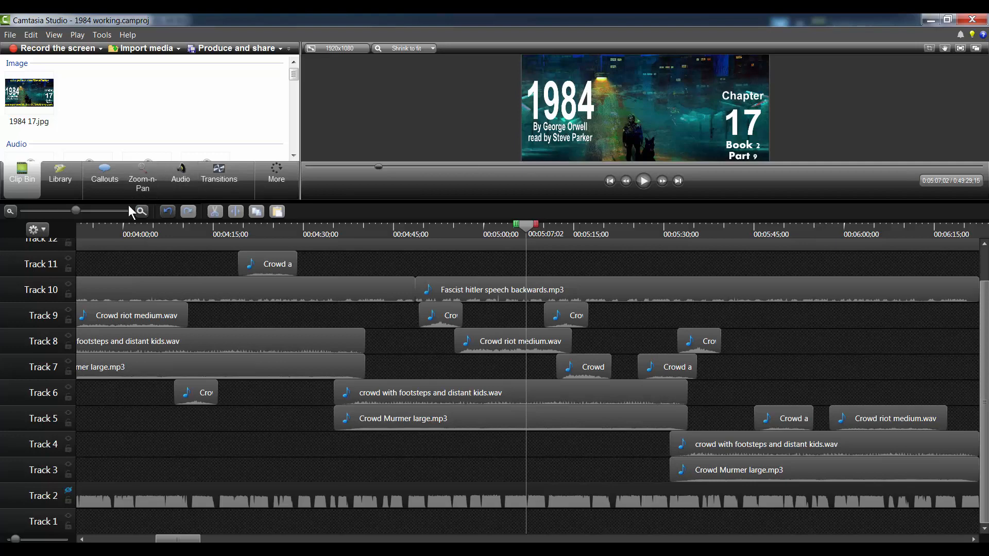
pyautogui.moveTo(80, 211); pyautogui.dragTo(48, 211)
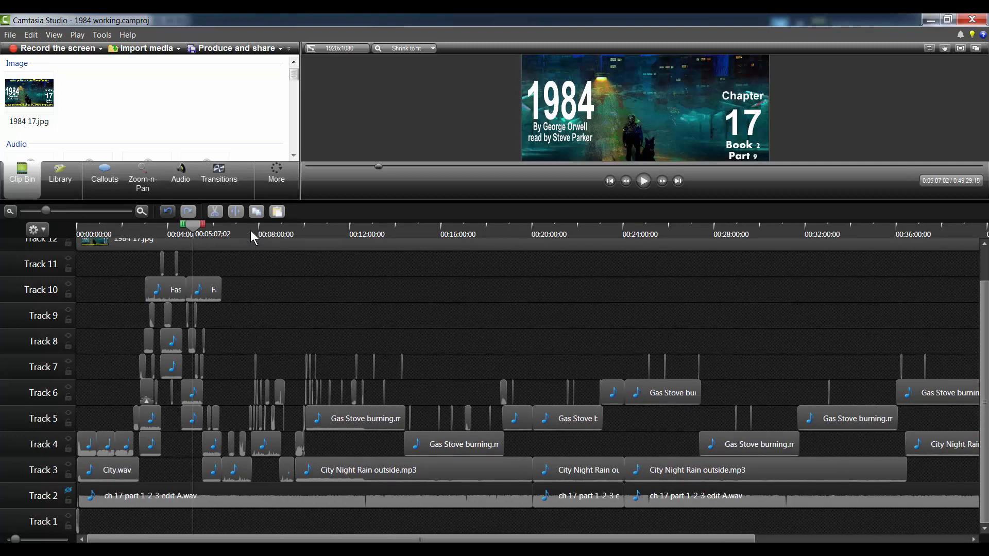
pyautogui.moveTo(249, 228)
pyautogui.mouseDown()
pyautogui.moveTo(262, 227)
pyautogui.moveTo(248, 229)
pyautogui.mouseUp()
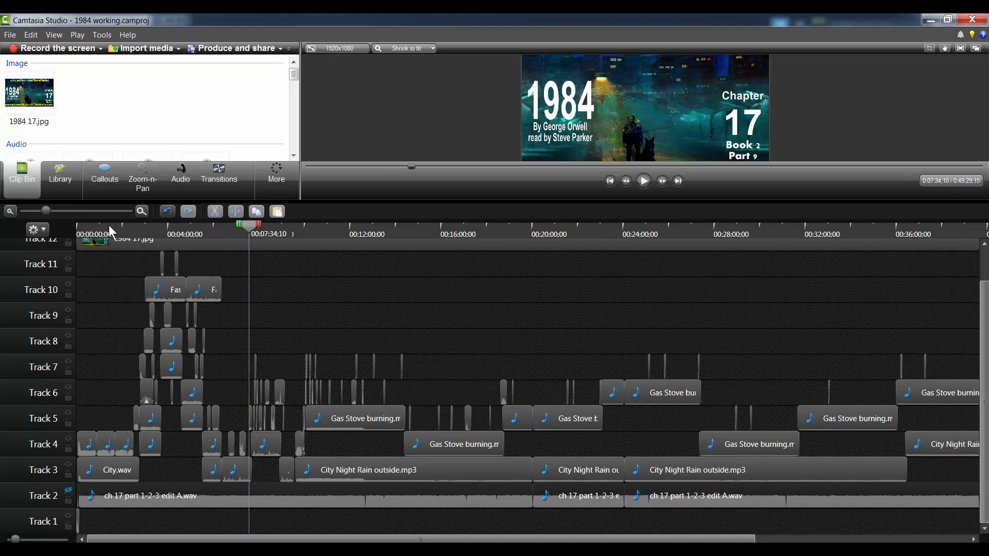
# Step: Play the chair, pneumatic and Vocorder office effects from about 0:07:45 and stop at 0:07:59:24
pyautogui.moveTo(44, 212); pyautogui.dragTo(85, 212)
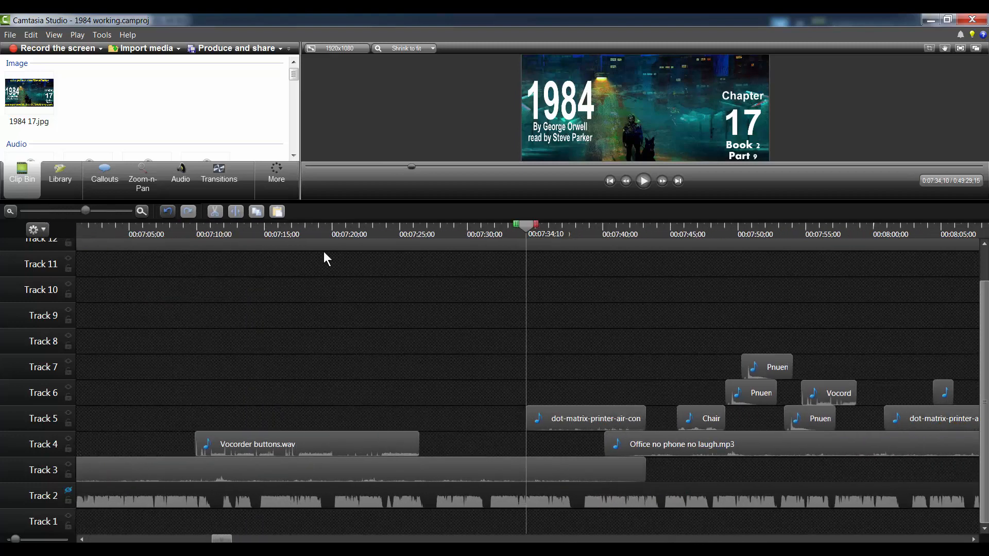
pyautogui.moveTo(567, 227); pyautogui.dragTo(679, 227)
pyautogui.click(643, 180)
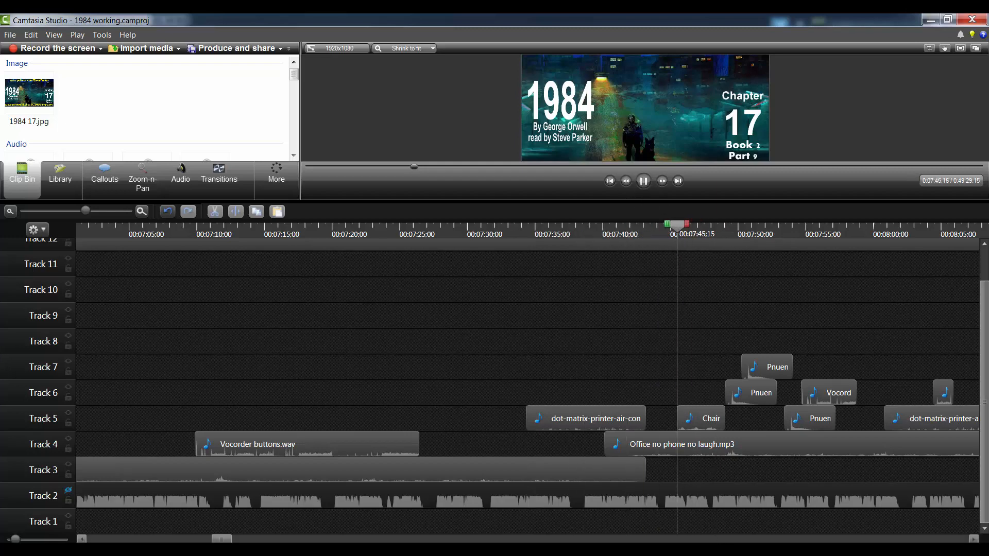
pyautogui.moveTo(217, 539); pyautogui.dragTo(225, 539)
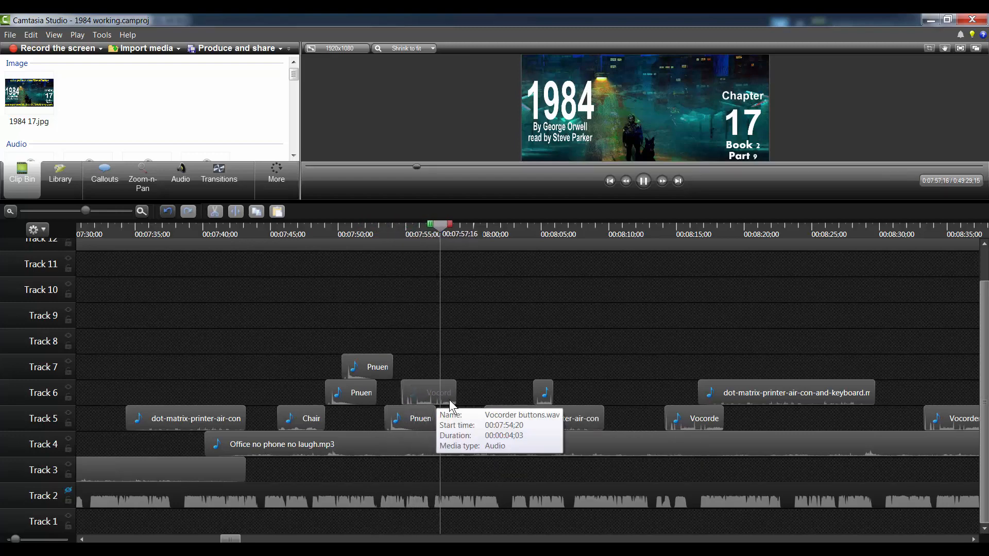
pyautogui.click(643, 180)
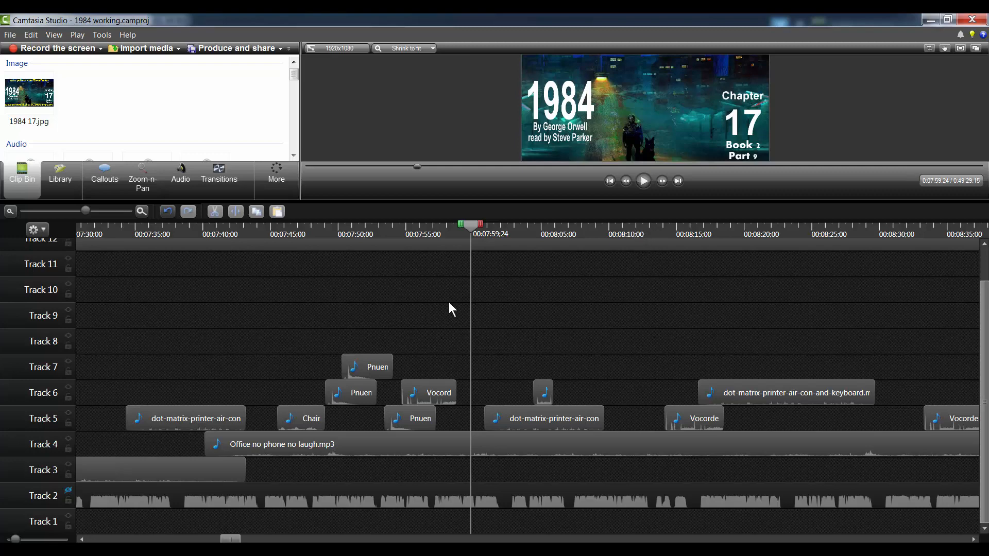
# Step: Play the Vocorder buttons and dot-matrix printer clips from 0:08:14:04 and stop at 0:08:19:20
pyautogui.moveTo(606, 231); pyautogui.dragTo(663, 231)
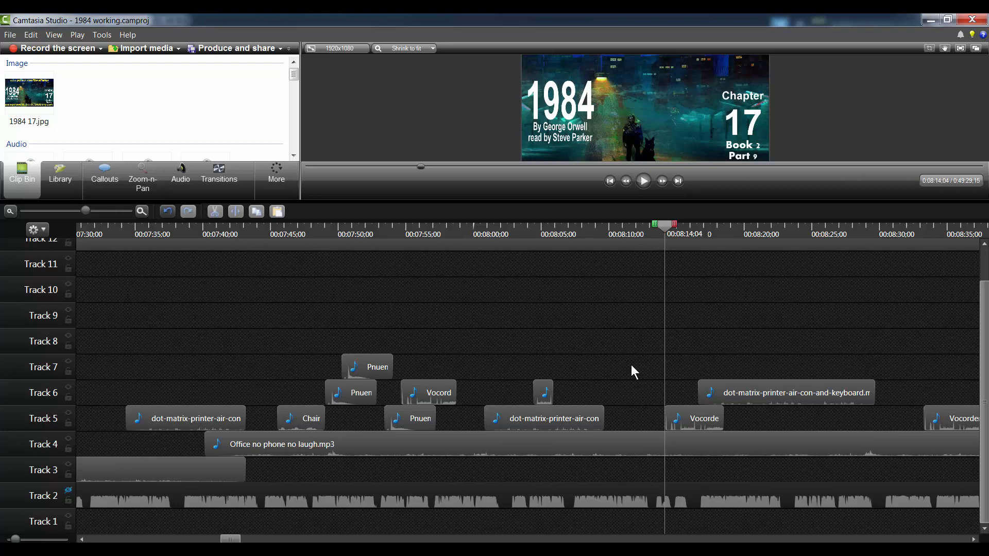
pyautogui.click(644, 182)
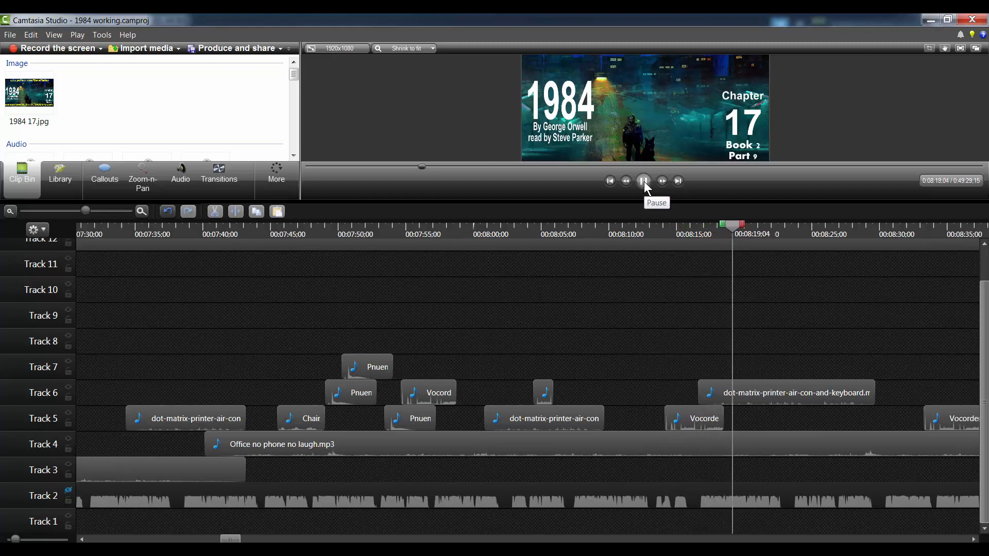
pyautogui.click(644, 181)
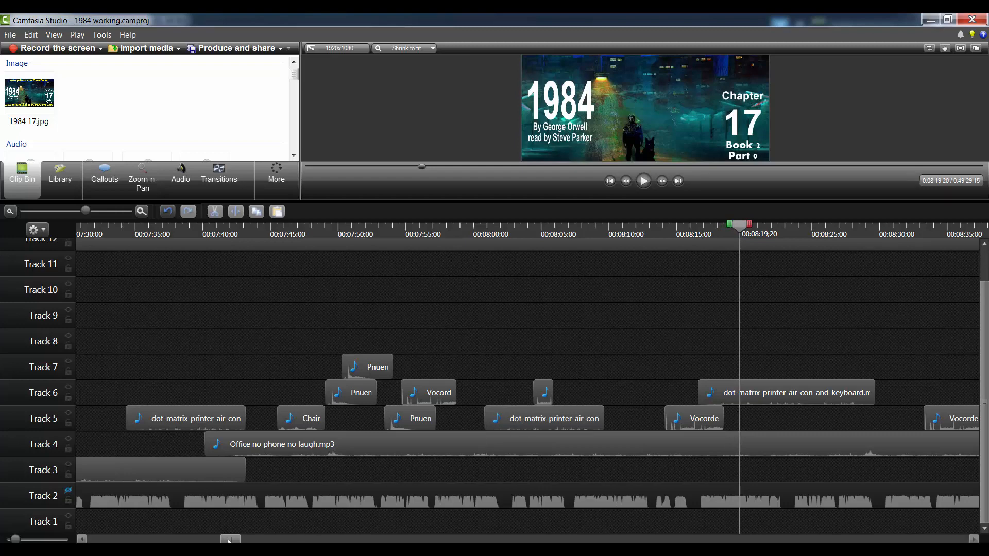
# Step: Look over the remaining office effects and place the playhead at 0:08:33:09, at the start of the next Vocorder buttons clip
pyautogui.moveTo(229, 541); pyautogui.dragTo(237, 541)
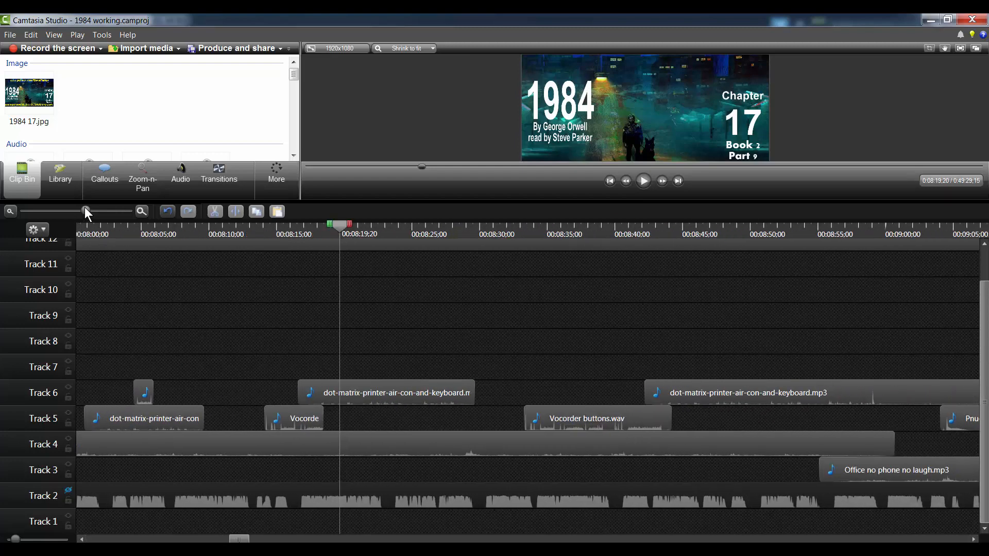
pyautogui.moveTo(85, 212); pyautogui.dragTo(75, 211)
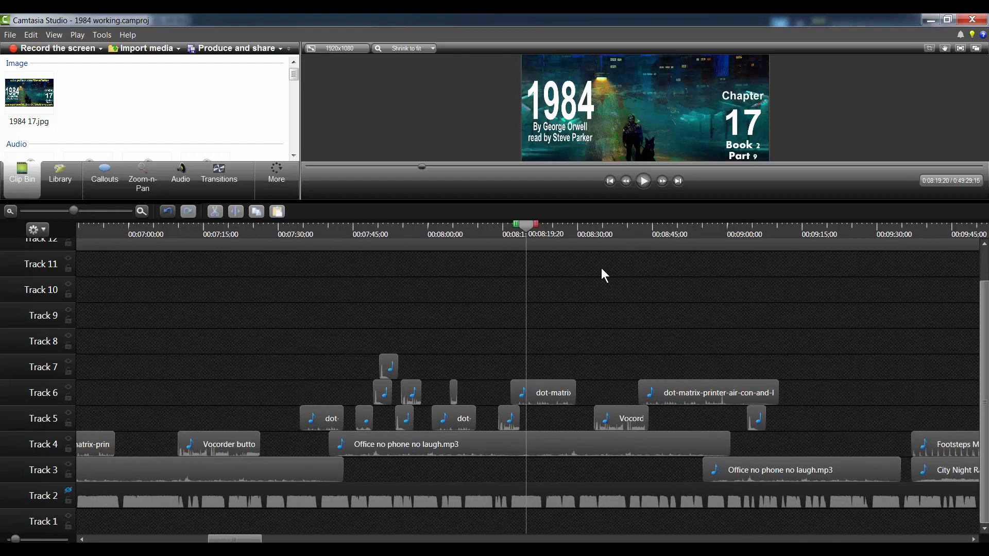
pyautogui.moveTo(581, 233); pyautogui.dragTo(594, 232)
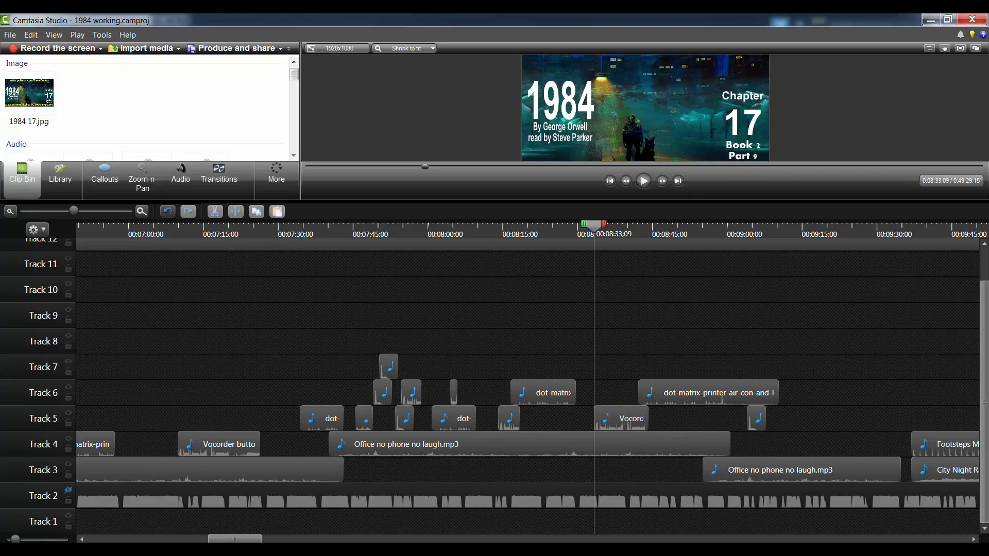
pyautogui.moveTo(232, 539); pyautogui.dragTo(240, 540)
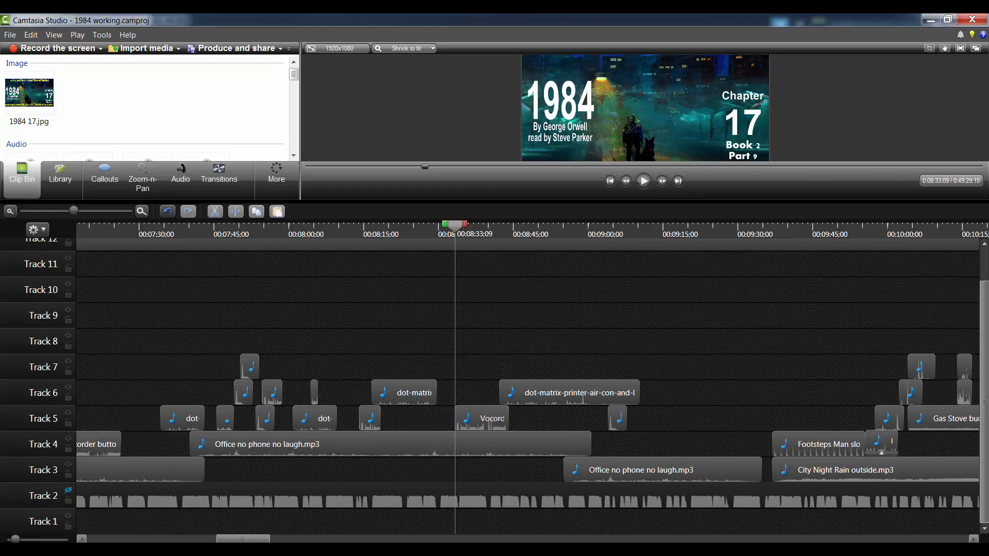
# Step: Place the playhead at 0:09:55:18, where Footsteps wooden stairs.wav starts, and magnify the timeline around it
pyautogui.moveTo(243, 540); pyautogui.dragTo(277, 540)
pyautogui.click(334, 229)
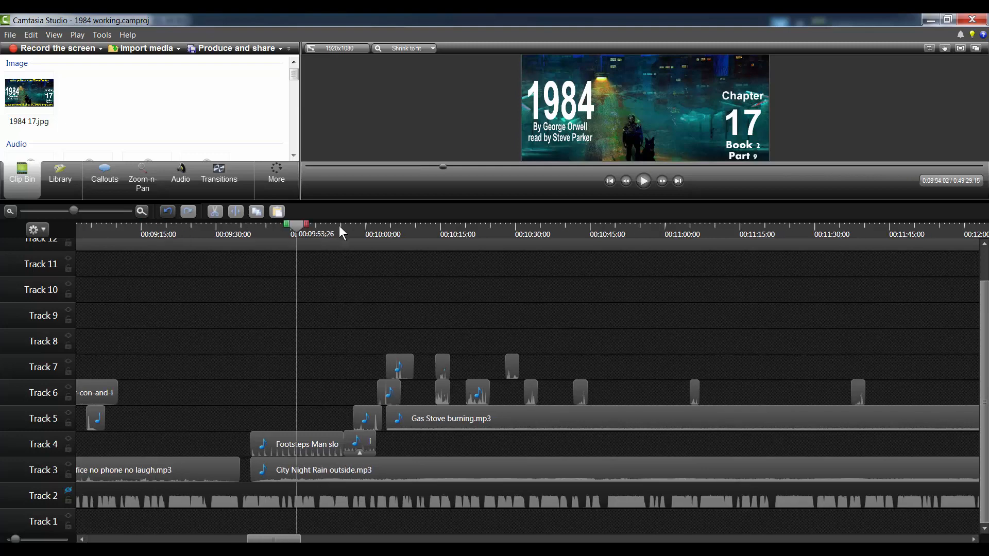
pyautogui.click(343, 226)
pyautogui.moveTo(70, 211); pyautogui.dragTo(45, 212)
pyautogui.moveTo(66, 212); pyautogui.dragTo(111, 218)
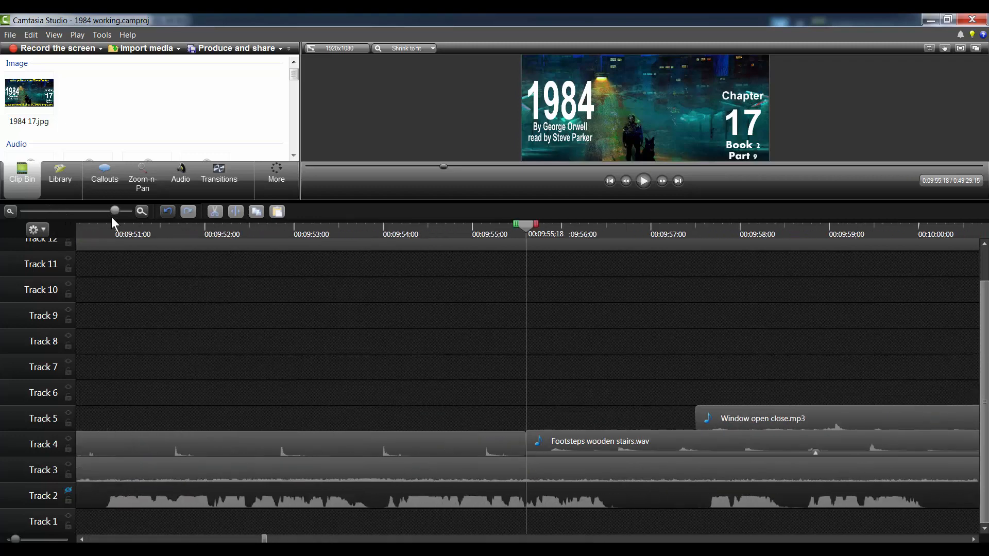
# Step: Play the wooden stairs, window, matches, stove, chair and book page effects around 0:09:55 and stop at 0:10:23:19
pyautogui.click(643, 181)
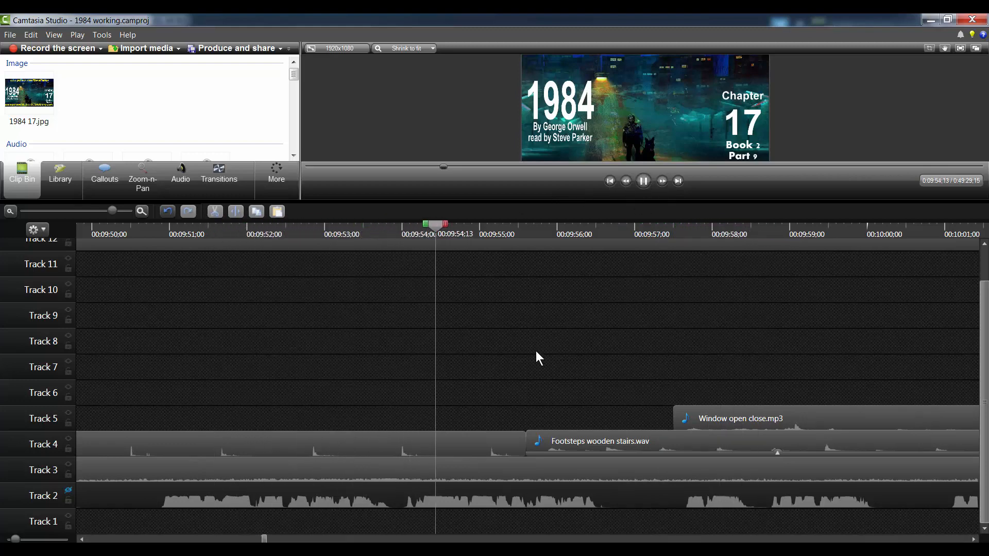
pyautogui.moveTo(113, 212); pyautogui.dragTo(96, 212)
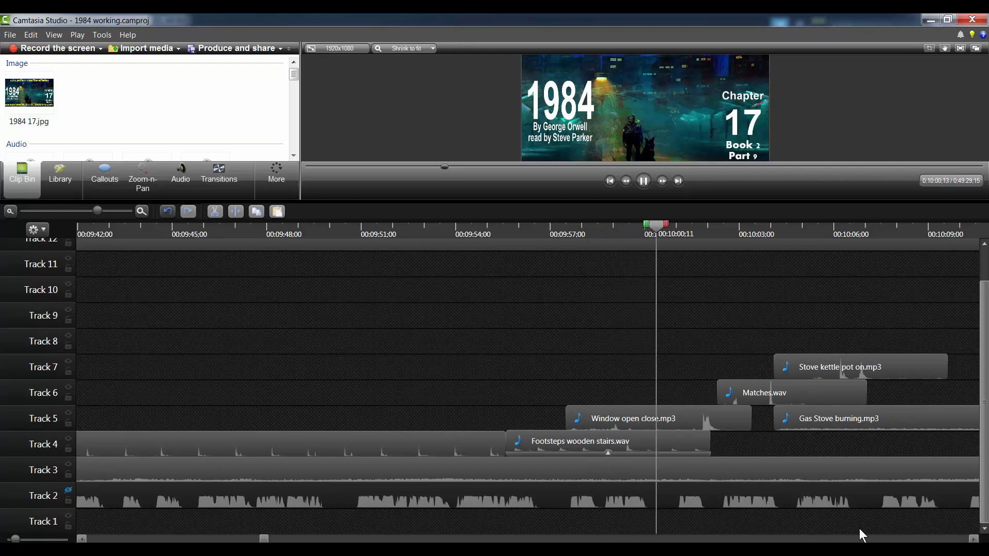
pyautogui.click(973, 540)
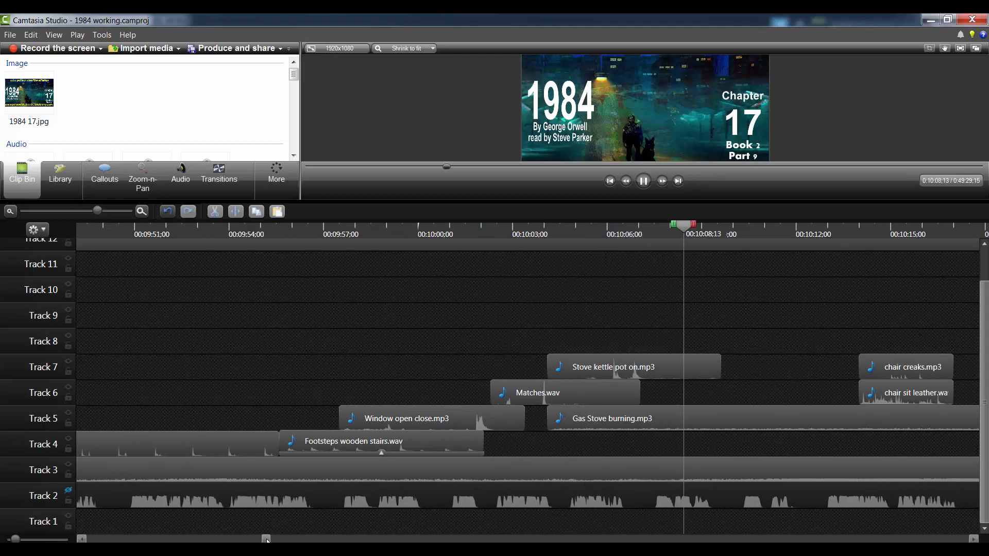
pyautogui.moveTo(266, 539); pyautogui.dragTo(271, 541)
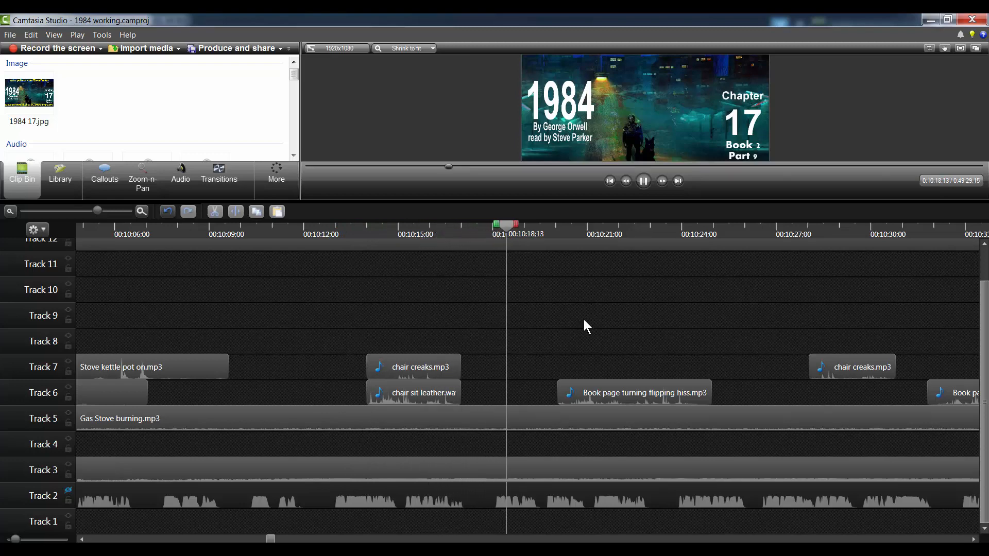
pyautogui.click(973, 540)
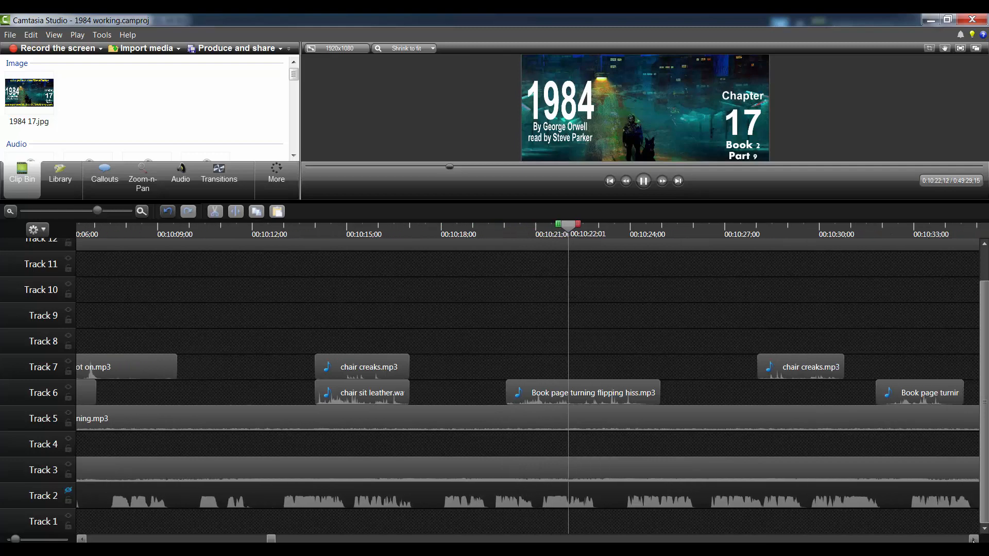
pyautogui.click(640, 180)
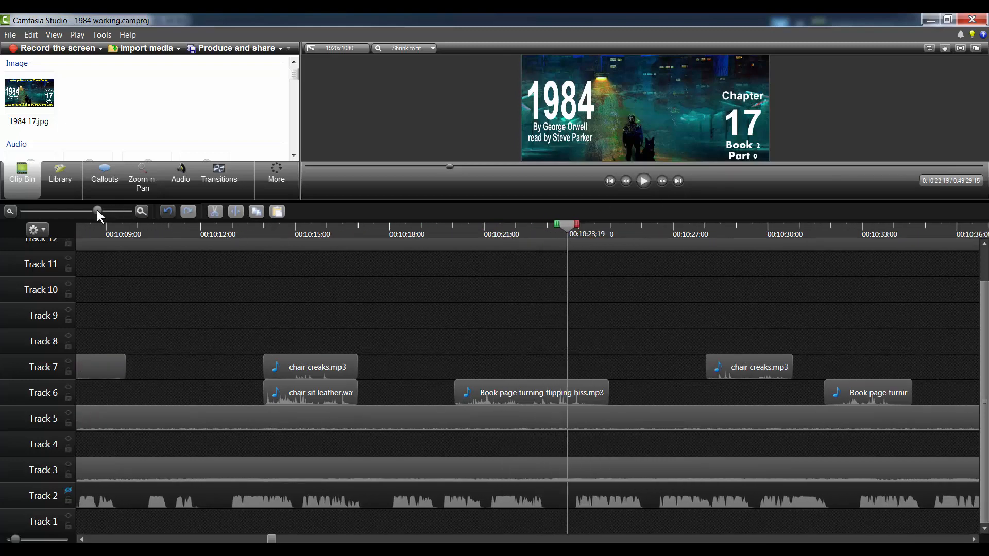
# Step: Play from just before the second chair creaks clip on Track 7 into the next page-turn clip and stop at 0:10:34:22
pyautogui.moveTo(97, 211)
pyautogui.mouseDown()
pyautogui.moveTo(23, 216)
pyautogui.moveTo(80, 215)
pyautogui.mouseUp()
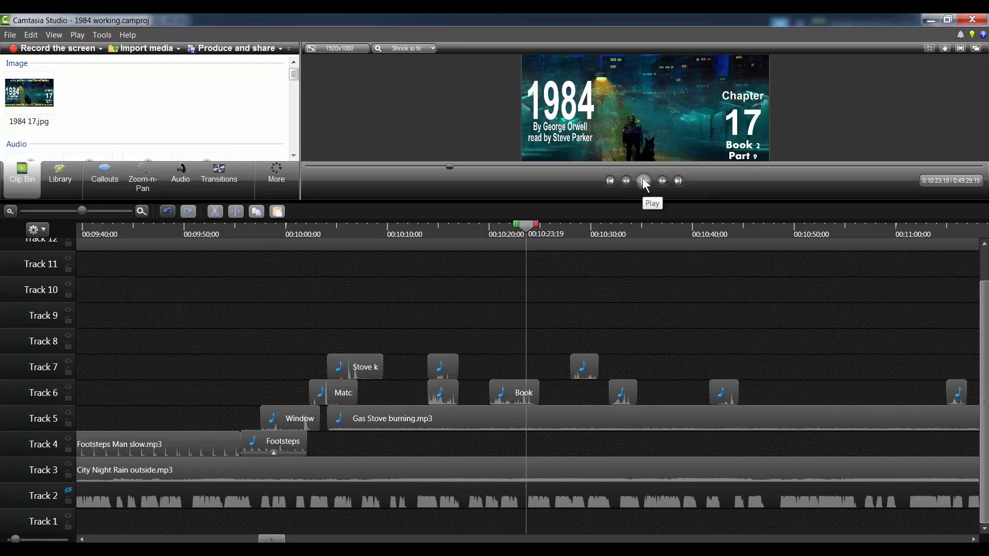
pyautogui.click(569, 231)
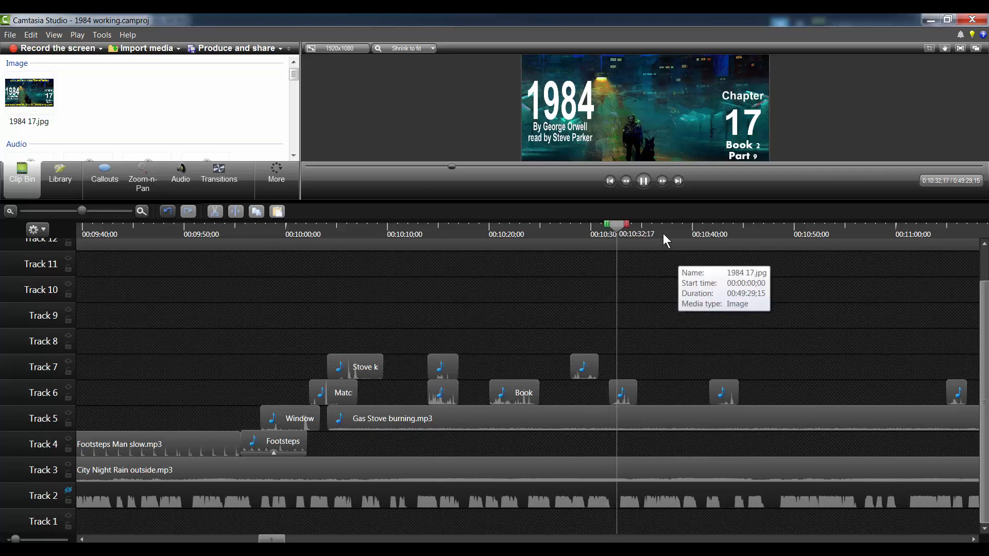
pyautogui.click(644, 180)
# Step: Play the Book page turning flipping hiss.mp3 clip from its start at 0:11:37:11 and stop at 0:11:40:10
pyautogui.moveTo(272, 540); pyautogui.dragTo(284, 540)
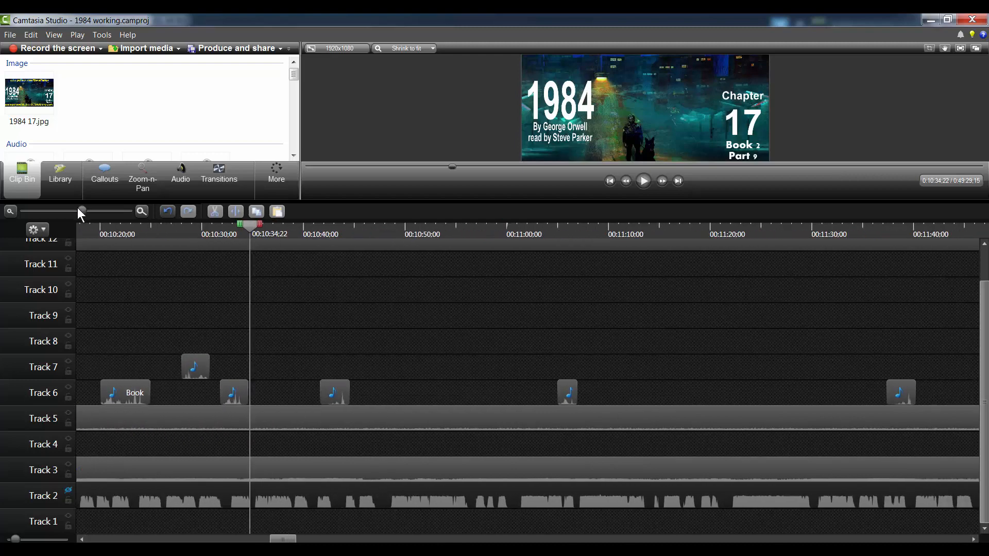
pyautogui.moveTo(81, 209); pyautogui.dragTo(65, 211)
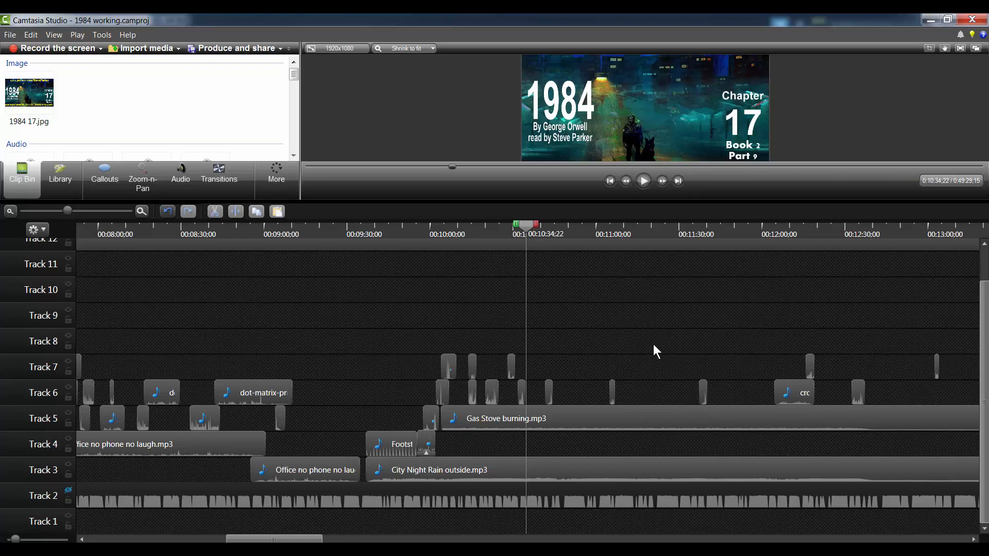
pyautogui.click(653, 229)
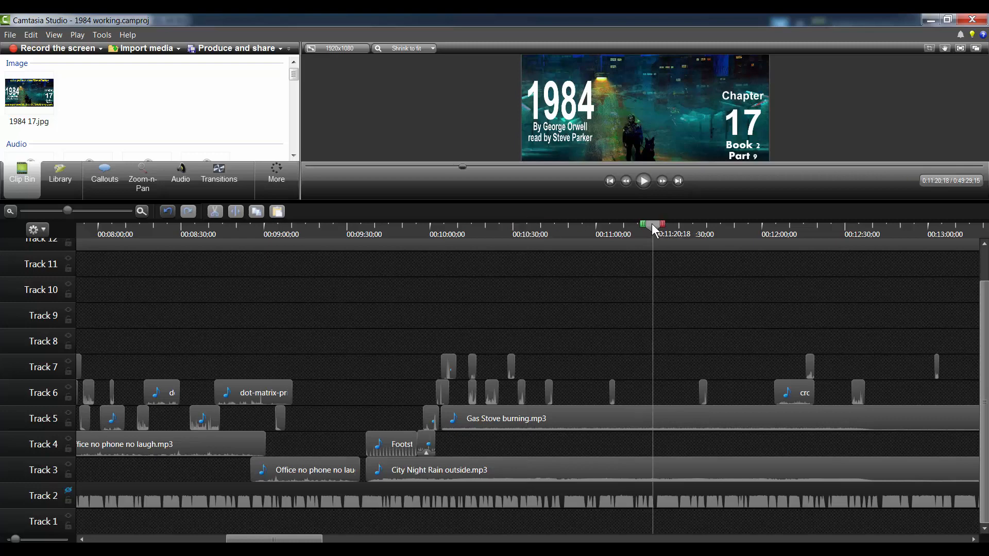
pyautogui.moveTo(653, 229); pyautogui.dragTo(699, 233)
pyautogui.moveTo(68, 211); pyautogui.dragTo(112, 210)
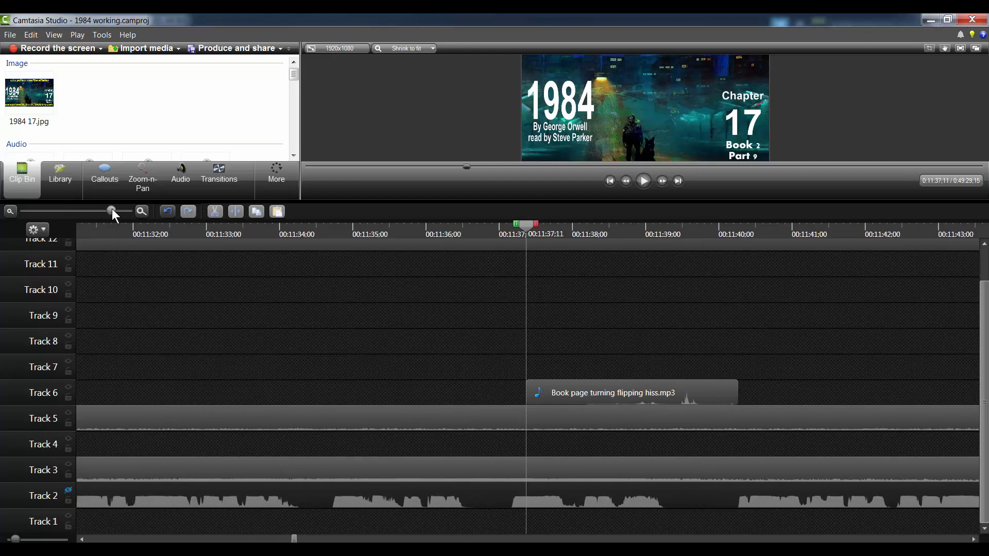
pyautogui.click(644, 181)
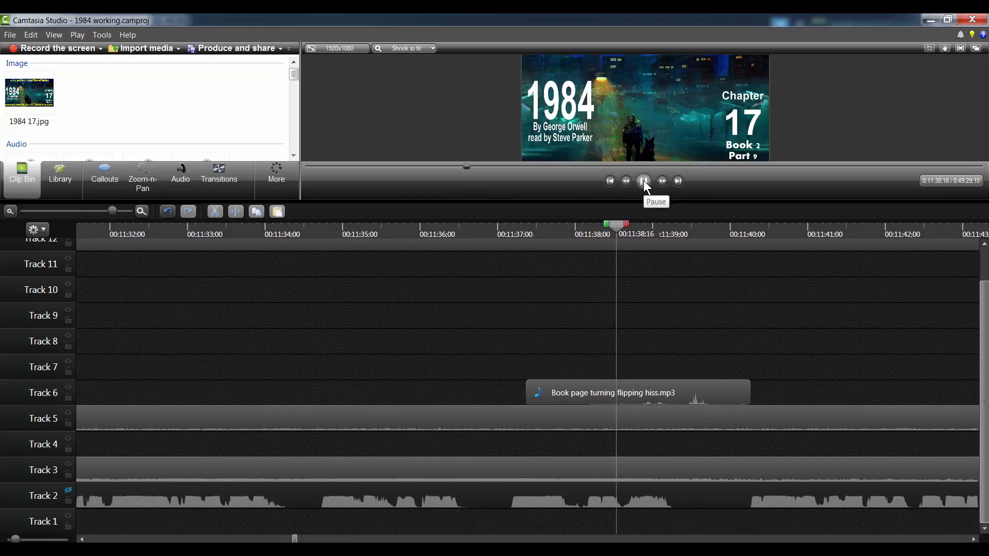
pyautogui.click(643, 181)
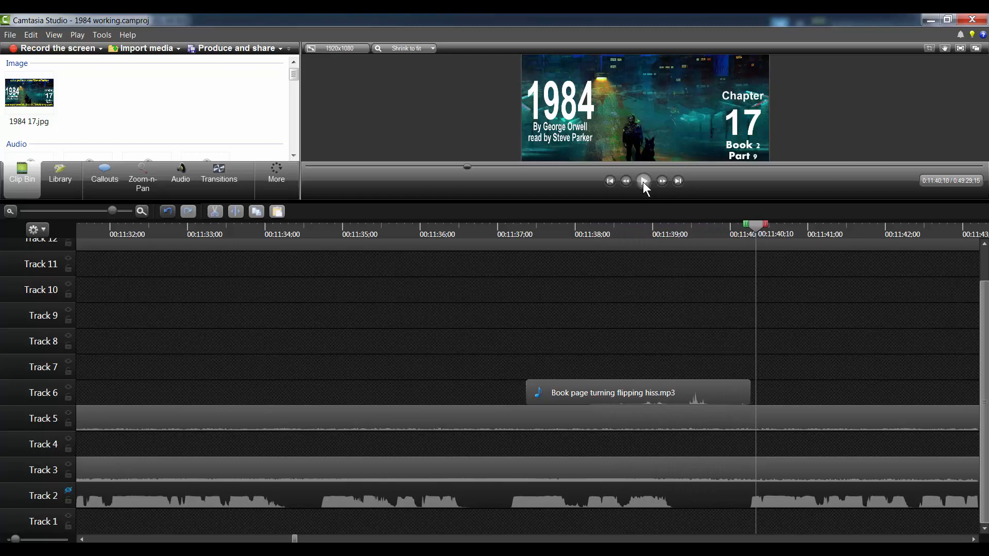
# Step: Duplicate the Book page turning flipping hiss.mp3 clip and place the copy on Track 7, overlapping the end of the original
pyautogui.click(662, 397)
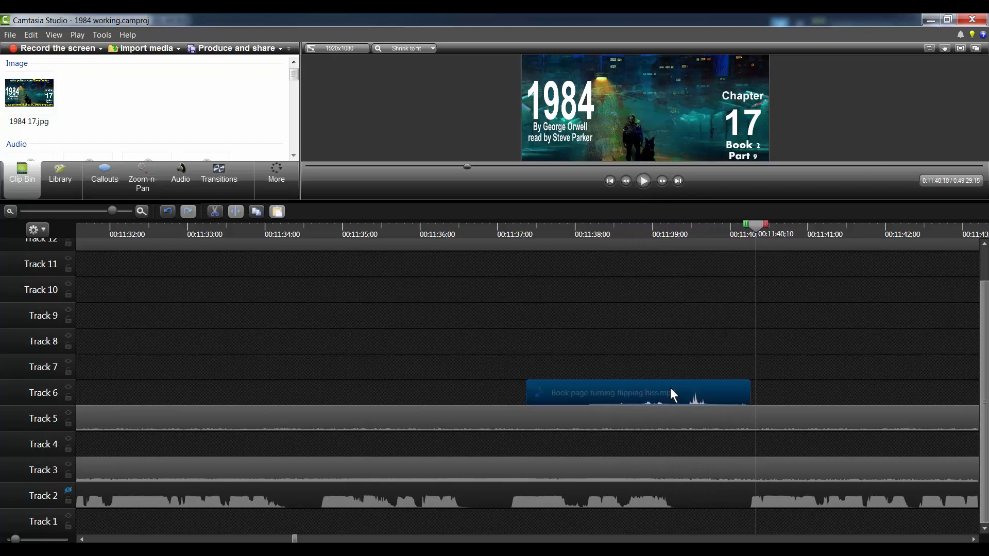
pyautogui.click(714, 359)
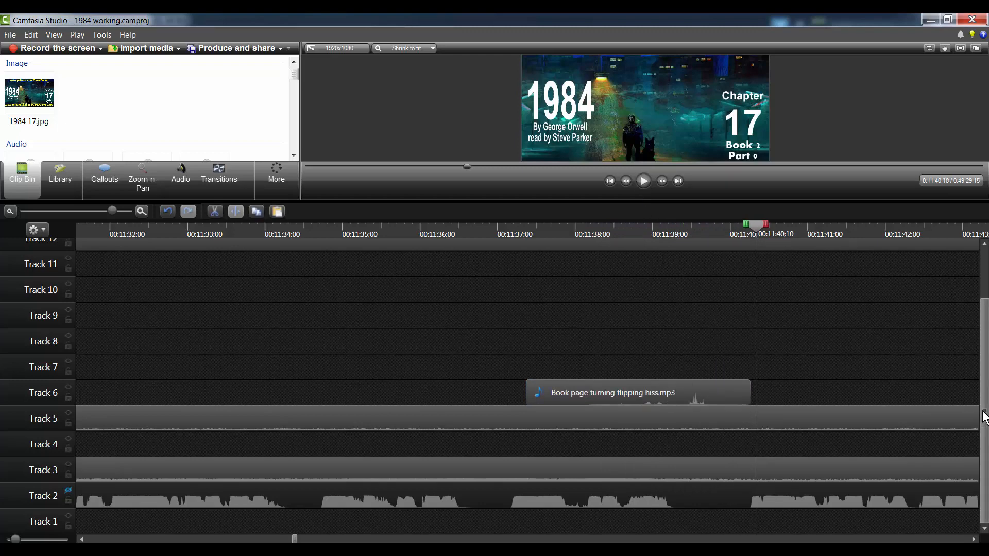
pyautogui.hotkey('ctrl', 'v')
pyautogui.moveTo(806, 283); pyautogui.dragTo(687, 422)
pyautogui.scroll(-1, 984, 448)
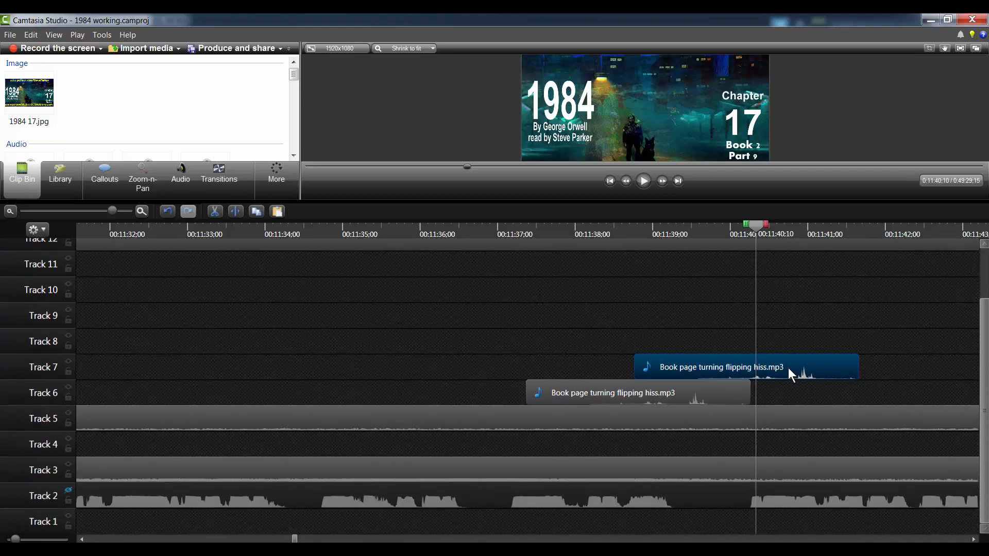
# Step: Shift the Track 7 copy and trim the start of both page-turn clips up to their loud peaks
pyautogui.moveTo(788, 367); pyautogui.dragTo(734, 368)
pyautogui.moveTo(530, 399); pyautogui.dragTo(679, 401)
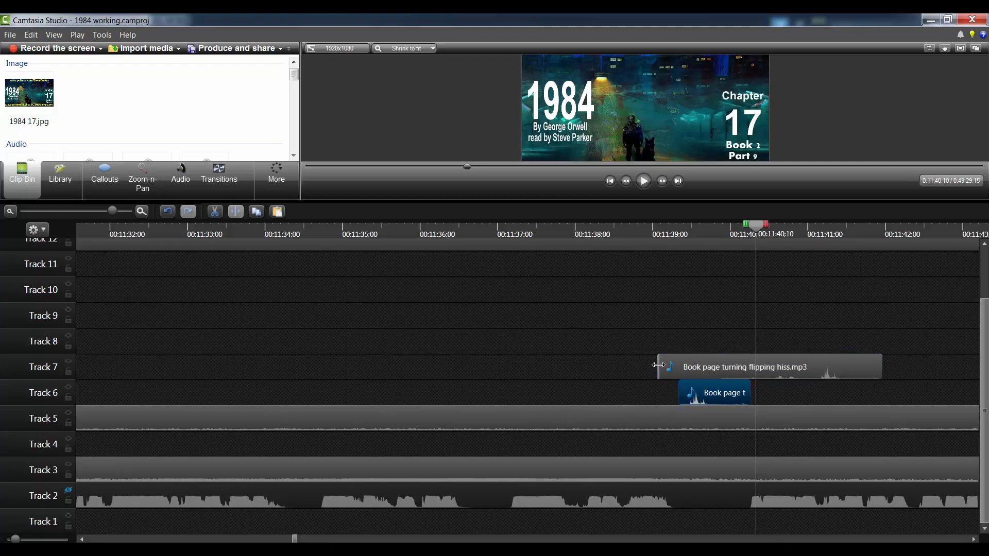
pyautogui.moveTo(658, 365); pyautogui.dragTo(817, 365)
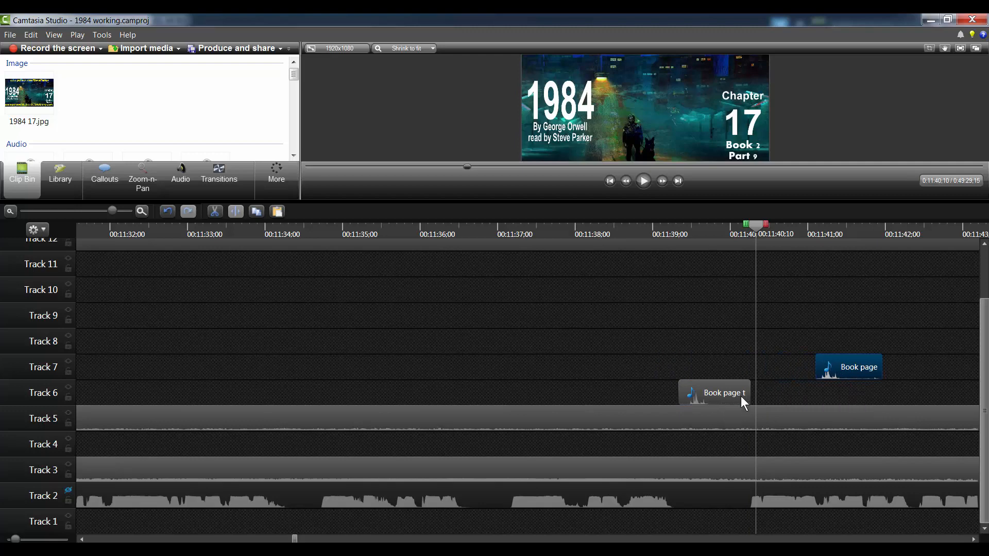
# Step: Trim the ends of both page-turn clips so the Track 7 copy directly follows the Track 6 clip, and play them back
pyautogui.moveTo(742, 397); pyautogui.dragTo(714, 397)
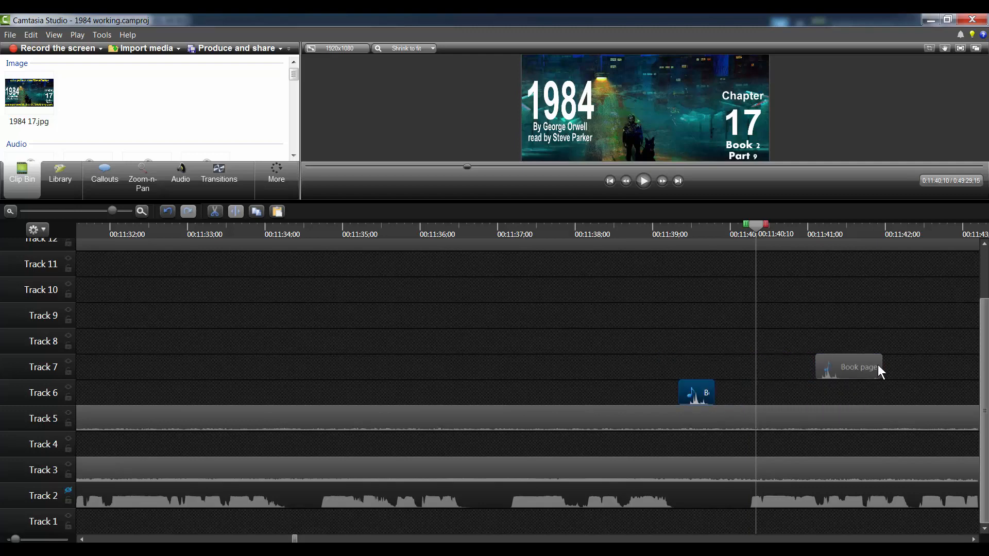
pyautogui.moveTo(879, 366); pyautogui.dragTo(728, 361)
pyautogui.click(614, 233)
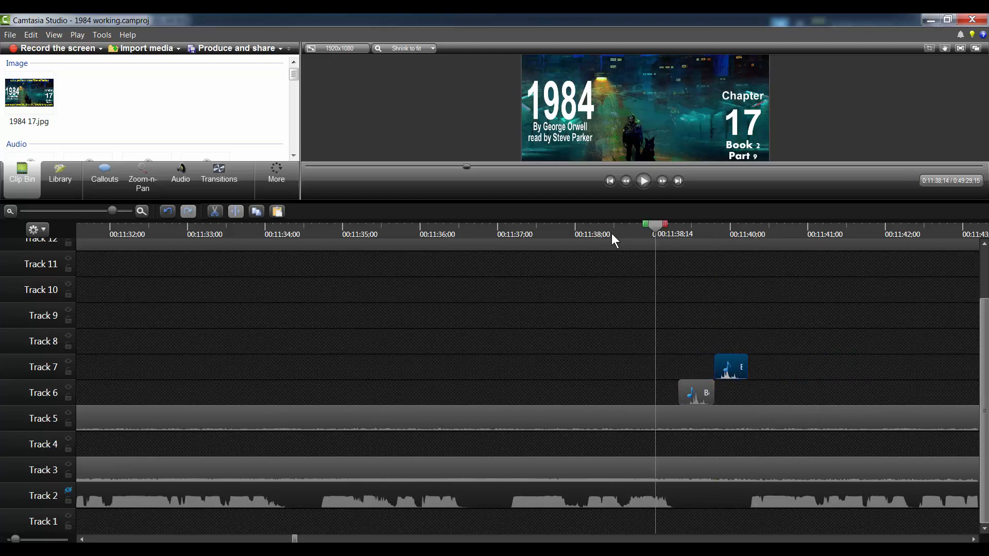
pyautogui.click(643, 183)
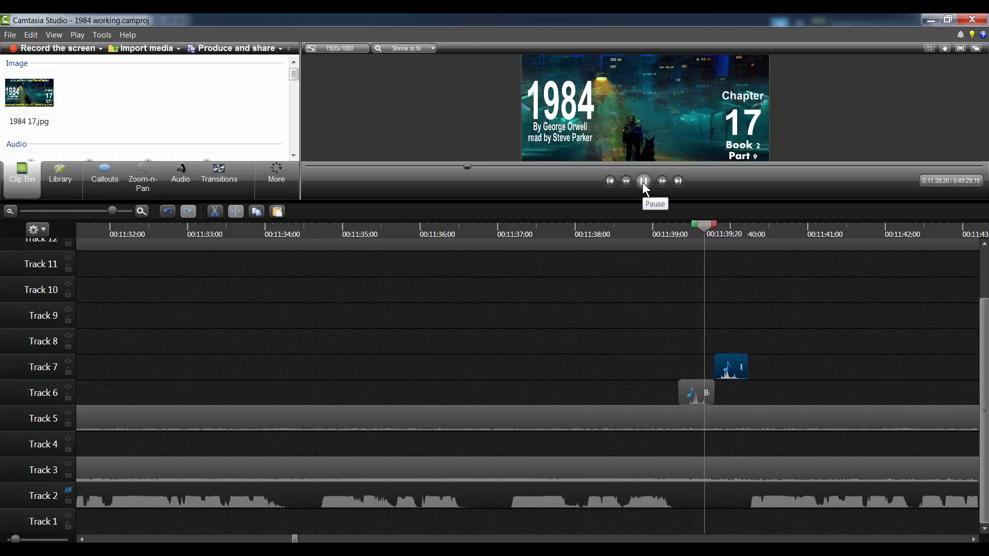
pyautogui.click(643, 182)
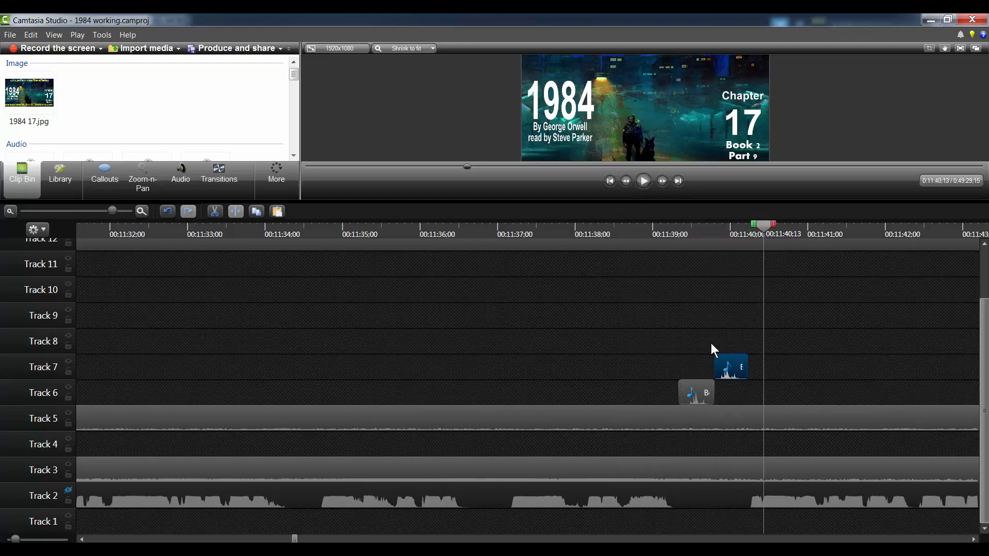
# Step: Set the Track 7 page-turn clip's speed to 70% of the original
pyautogui.rightClick(731, 367)
pyautogui.click(775, 323)
pyautogui.write('70')
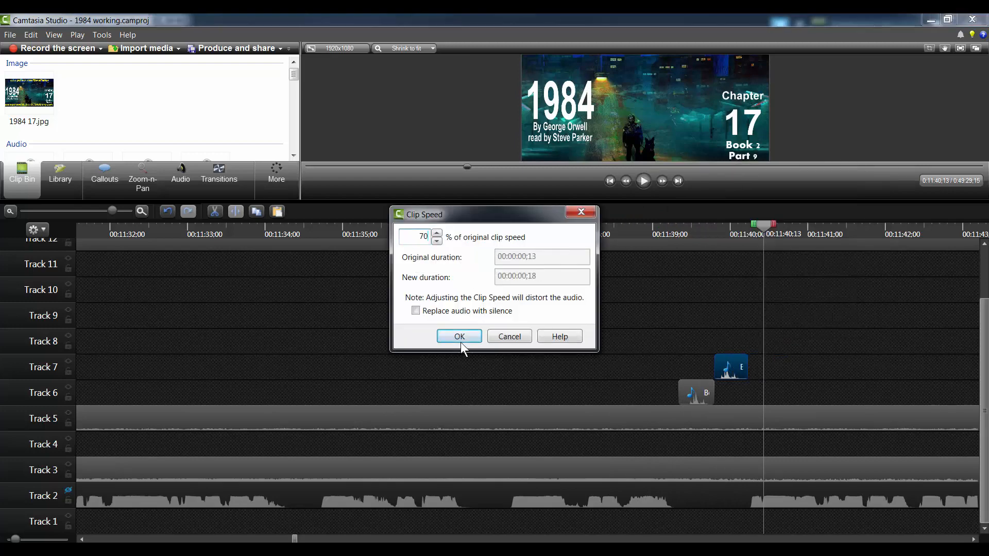
pyautogui.click(459, 336)
# Step: Play back the slowed page turn, and undo its speed change, repositioning and both end trims
pyautogui.click(635, 227)
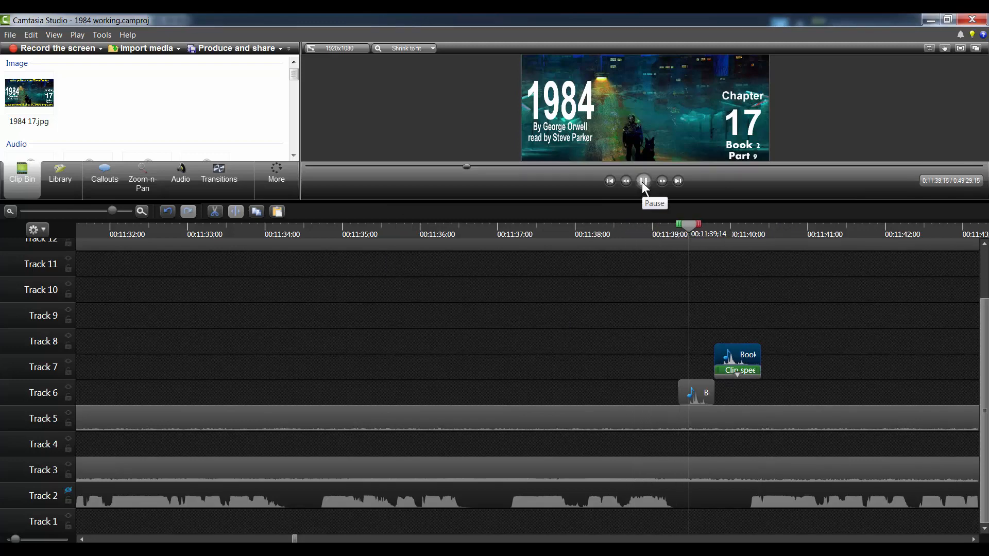
pyautogui.click(643, 181)
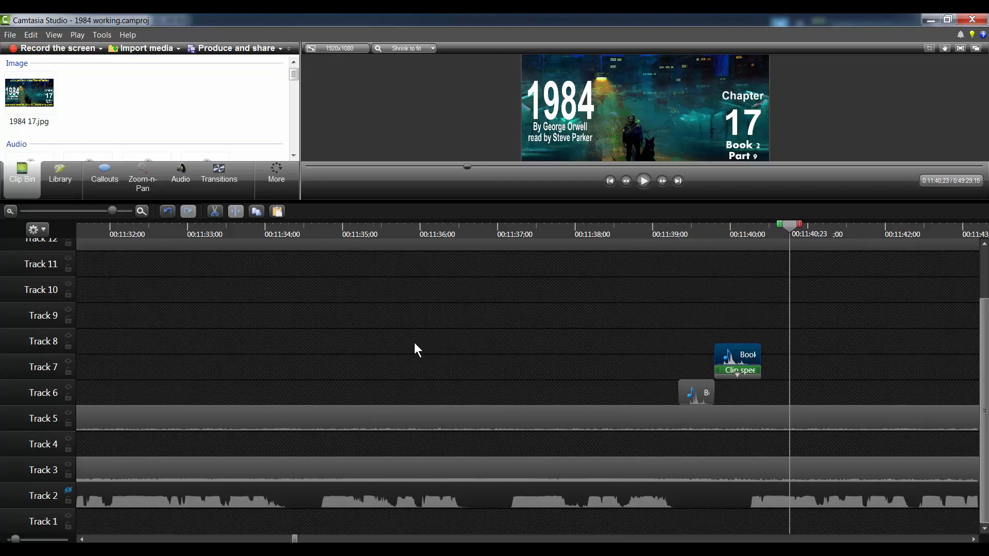
pyautogui.hotkey('ctrl', 'z')
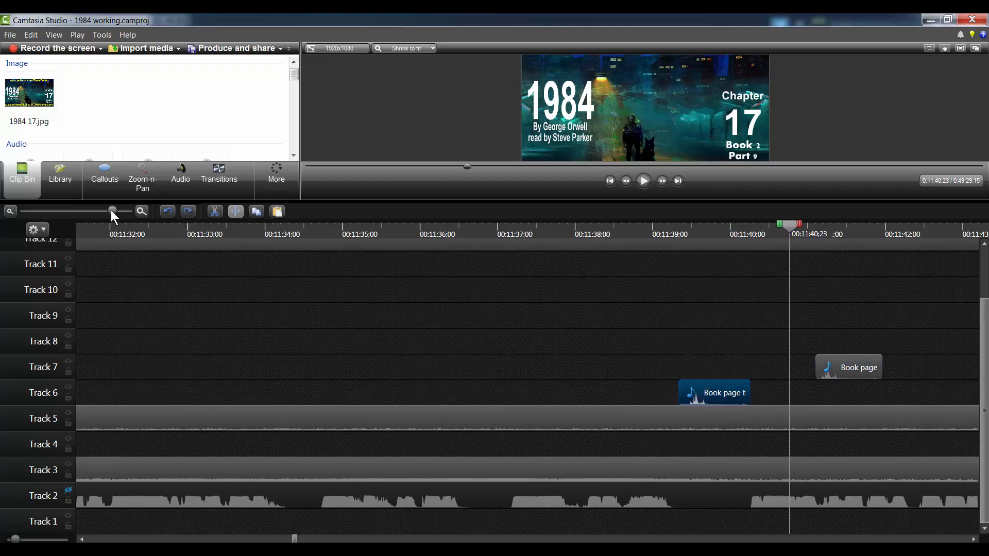
# Step: Play the crow effect clip on Track 6 from just after 0:12:00:00
pyautogui.moveTo(111, 210); pyautogui.dragTo(62, 215)
pyautogui.moveTo(583, 227); pyautogui.dragTo(608, 229)
pyautogui.click(643, 180)
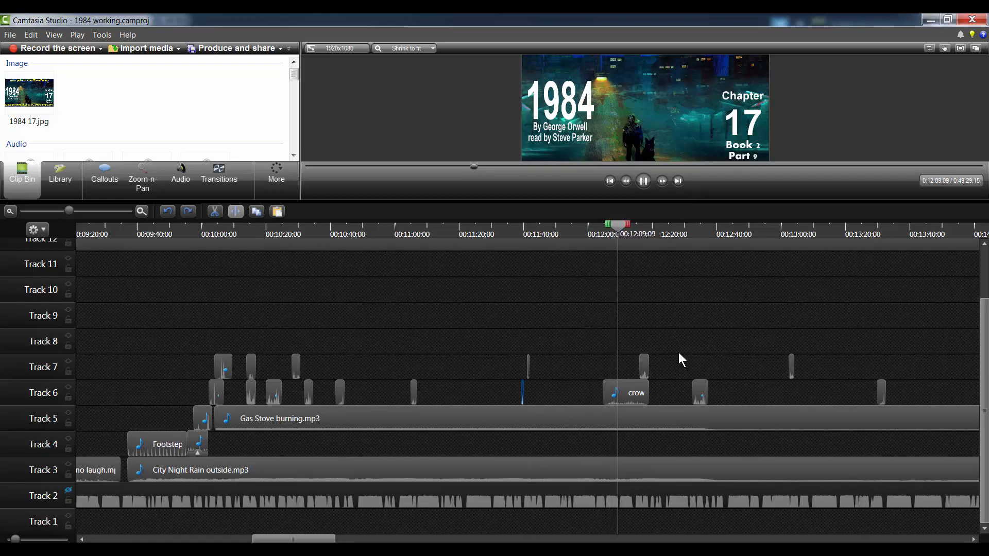
# Step: Play the end of the crow effect with the short Track 7 clip, show the whole timeline and stop at 0:12:21:00
pyautogui.moveTo(622, 225); pyautogui.dragTo(639, 222)
pyautogui.click(642, 180)
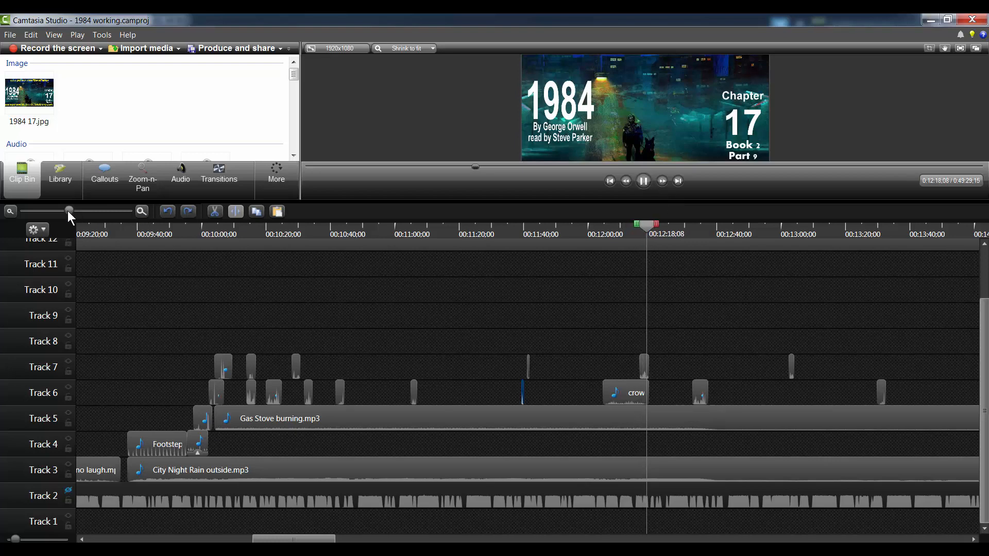
pyautogui.moveTo(67, 212); pyautogui.dragTo(23, 214)
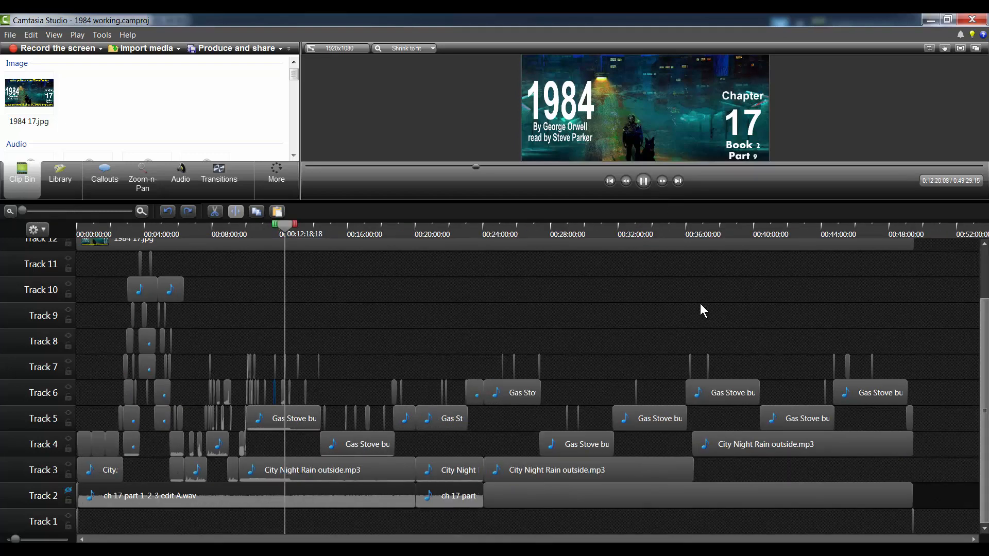
pyautogui.press('space')
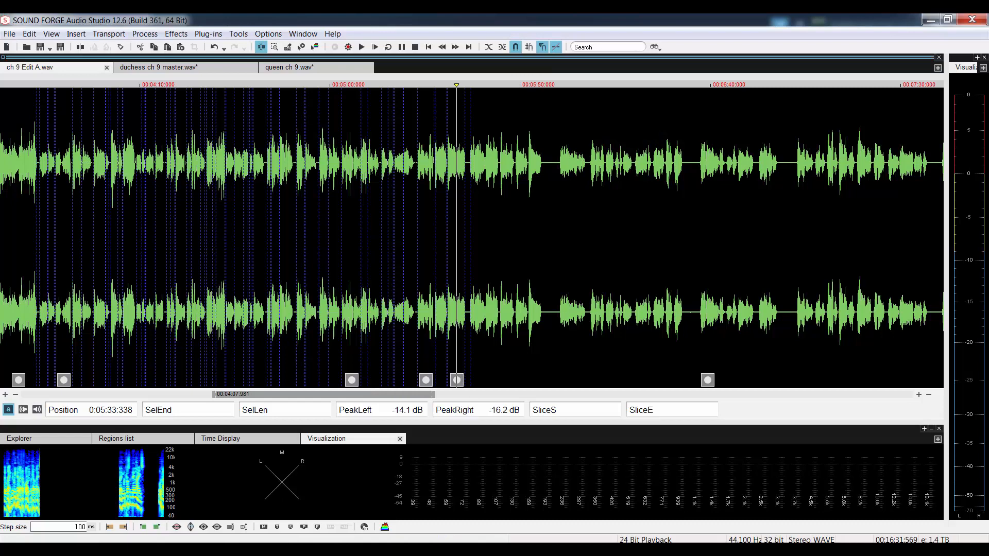
# Step: Switch to Sound Forge Audio Studio, place the cursor at 0:05:37:218 in ch 9 Edit A.wav and compare the edited and unedited narration
pyautogui.click(472, 232)
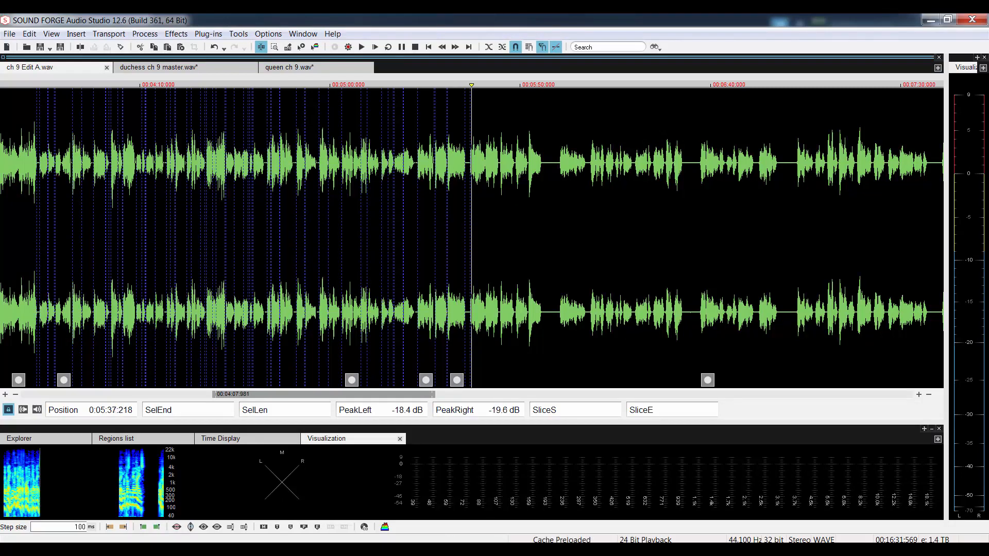
pyautogui.hotkey('ctrl', 'Down')
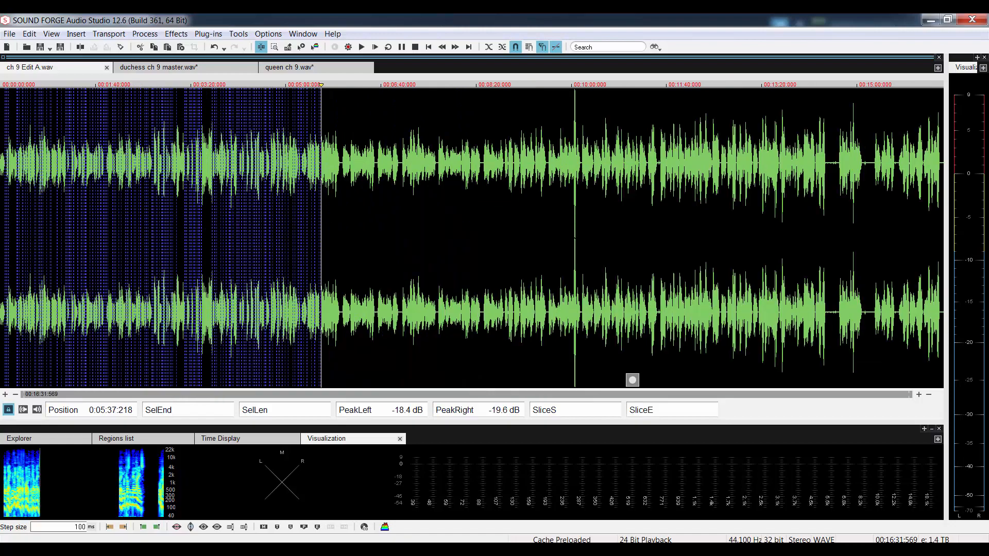
pyautogui.press('Up')
pyautogui.press('Up')
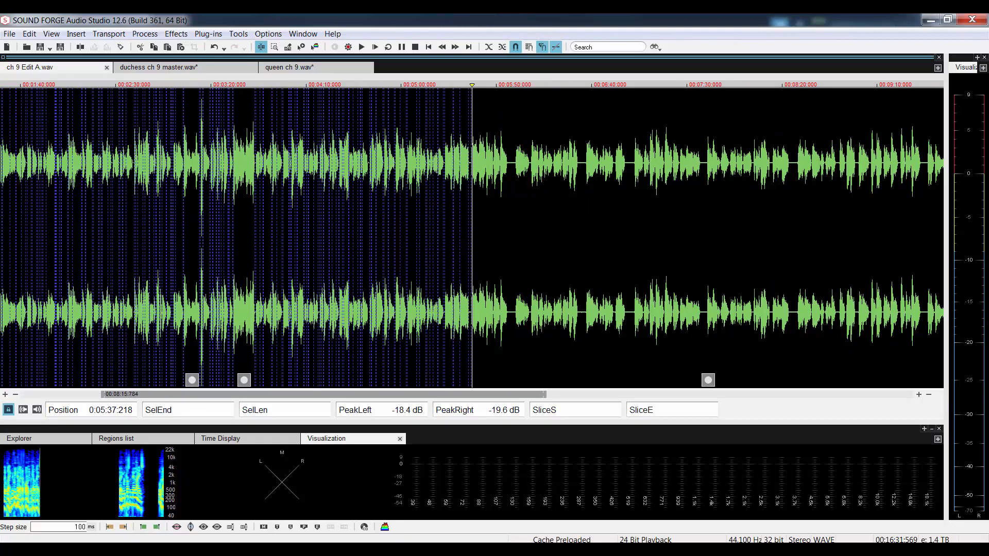
pyautogui.press('Down')
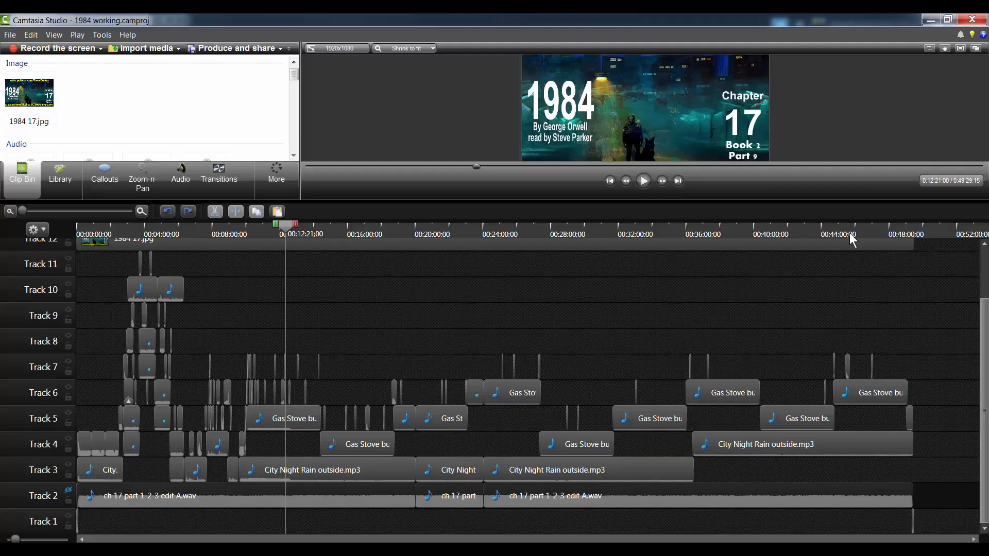
# Step: Return to Camtasia Studio and place the playhead at the end of the 1984 project, 0:49:29:15
pyautogui.click(951, 235)
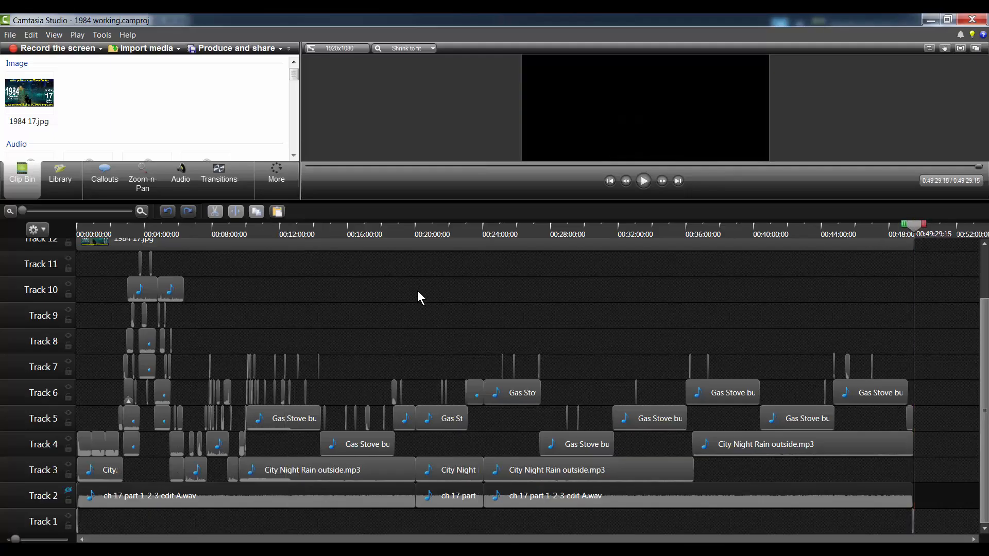